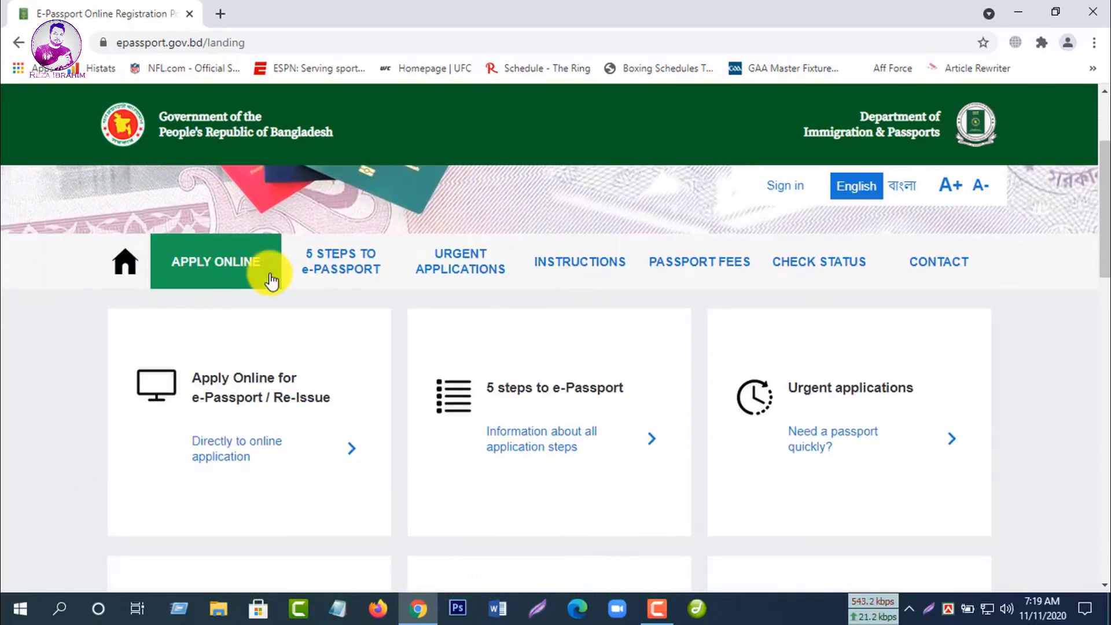
Step: Start the online e-passport application, keeping Yes selected
left_click(219, 268)
scroll(434, 306, "down", 3)
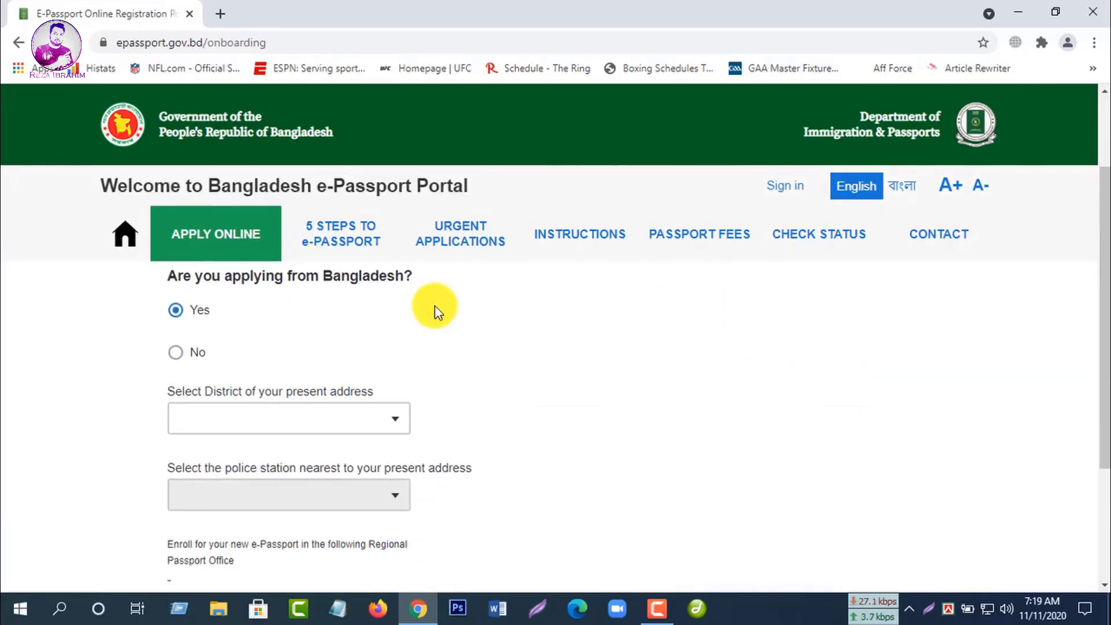
scroll(430, 380, "up", 1)
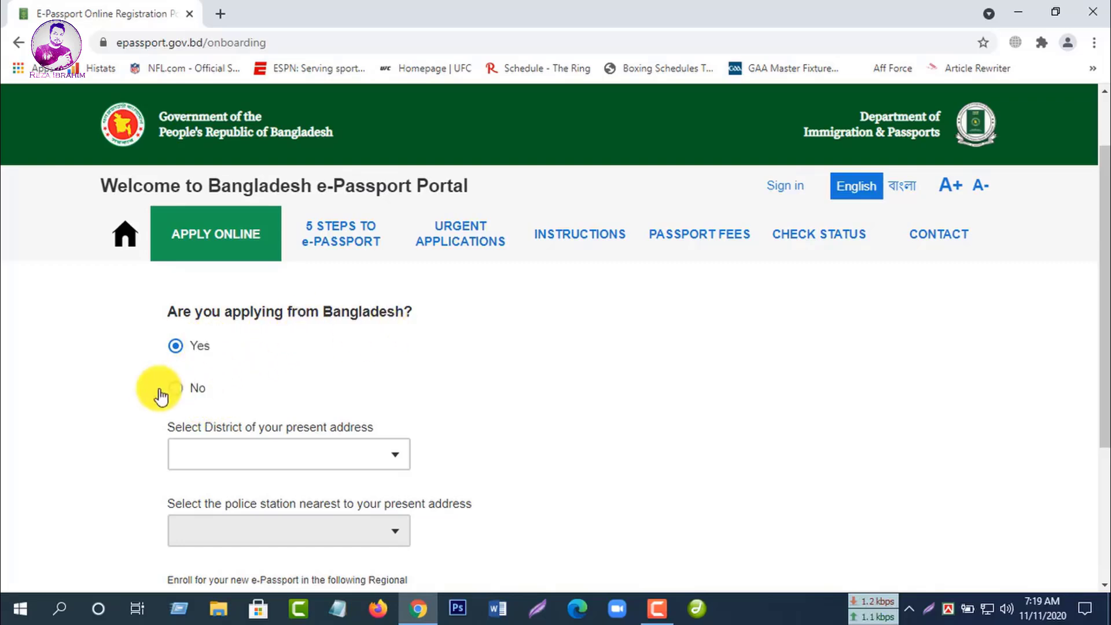
scroll(360, 365, "down", 1)
Step: Choose PABNA as the present-address district
left_click(397, 376)
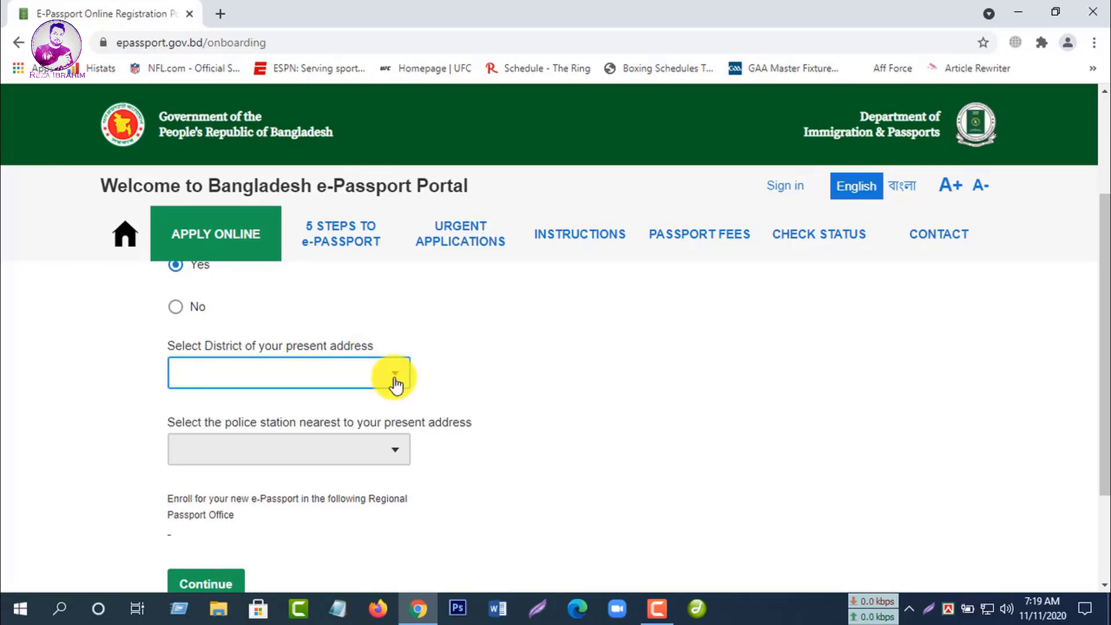
left_click(396, 383)
scroll(331, 370, "up", 5)
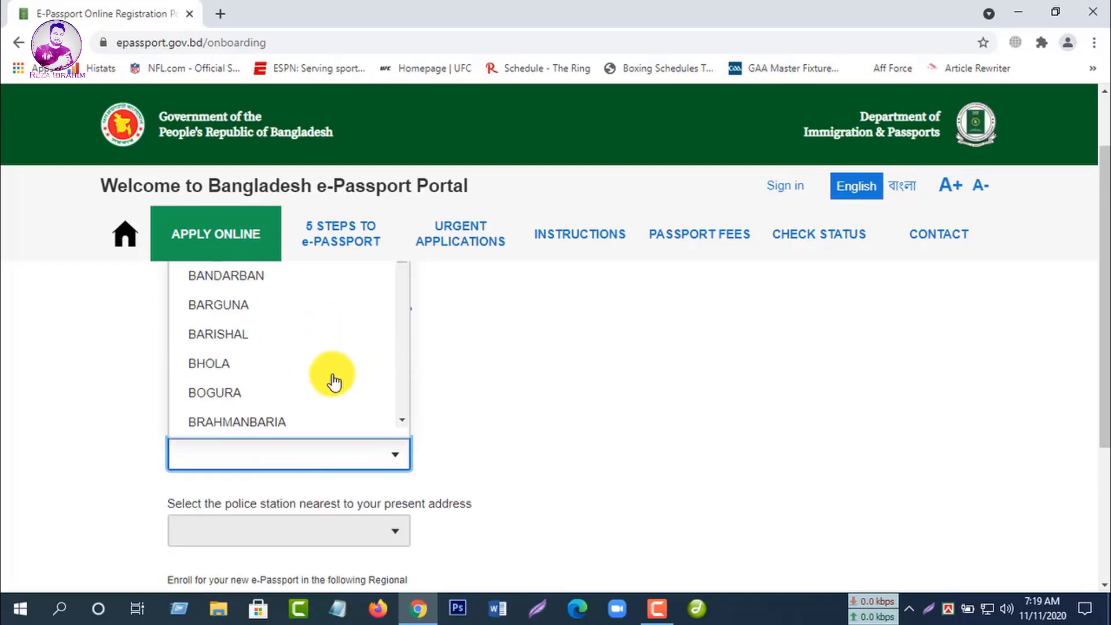
scroll(333, 382, "down", 7)
scroll(308, 417, "down", 10)
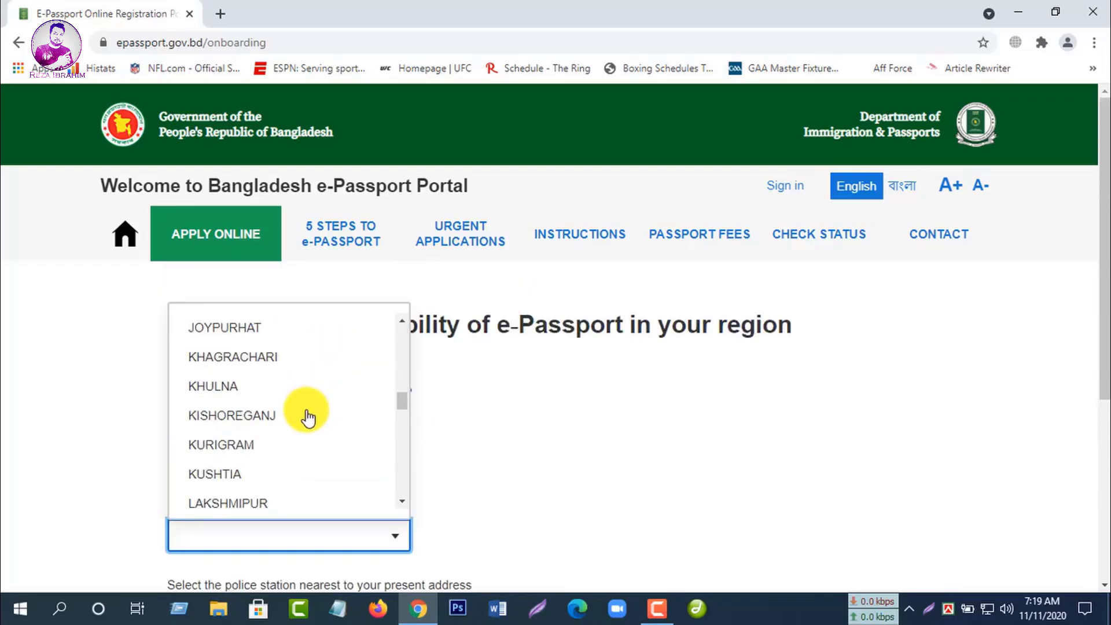
scroll(308, 417, "down", 6)
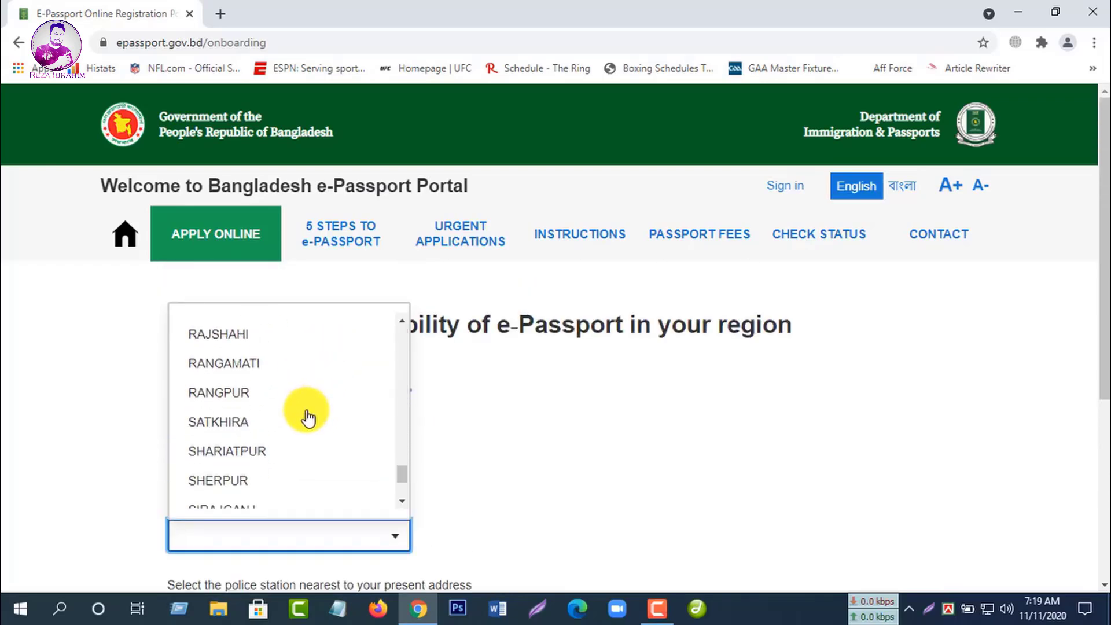
scroll(308, 418, "down", 2)
scroll(307, 418, "up", 4)
scroll(307, 415, "up", 1)
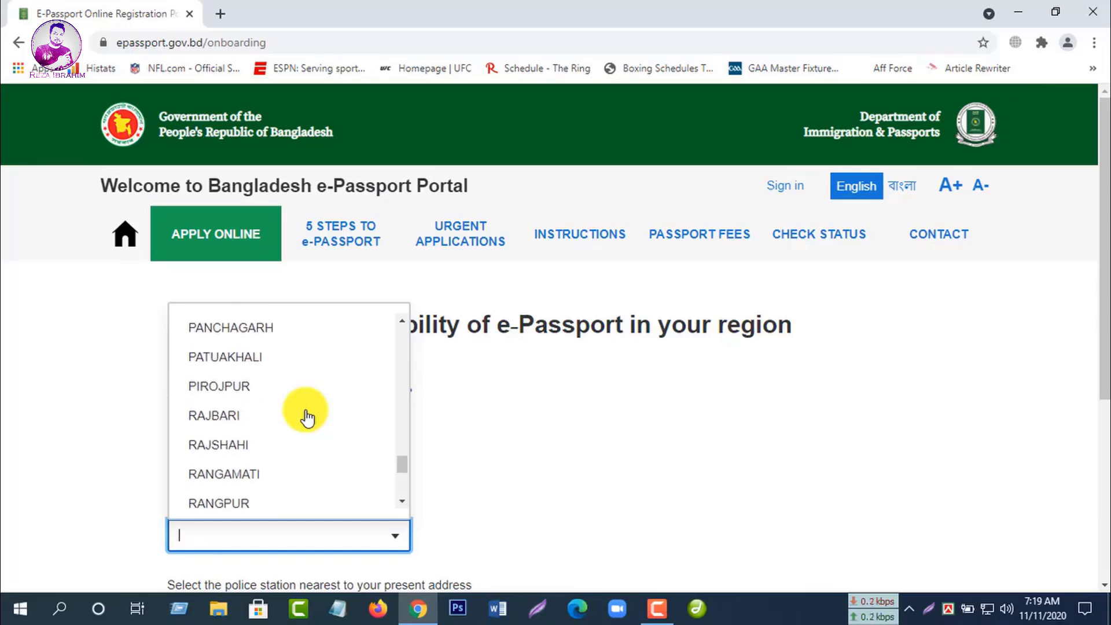
scroll(318, 405, "up", 3)
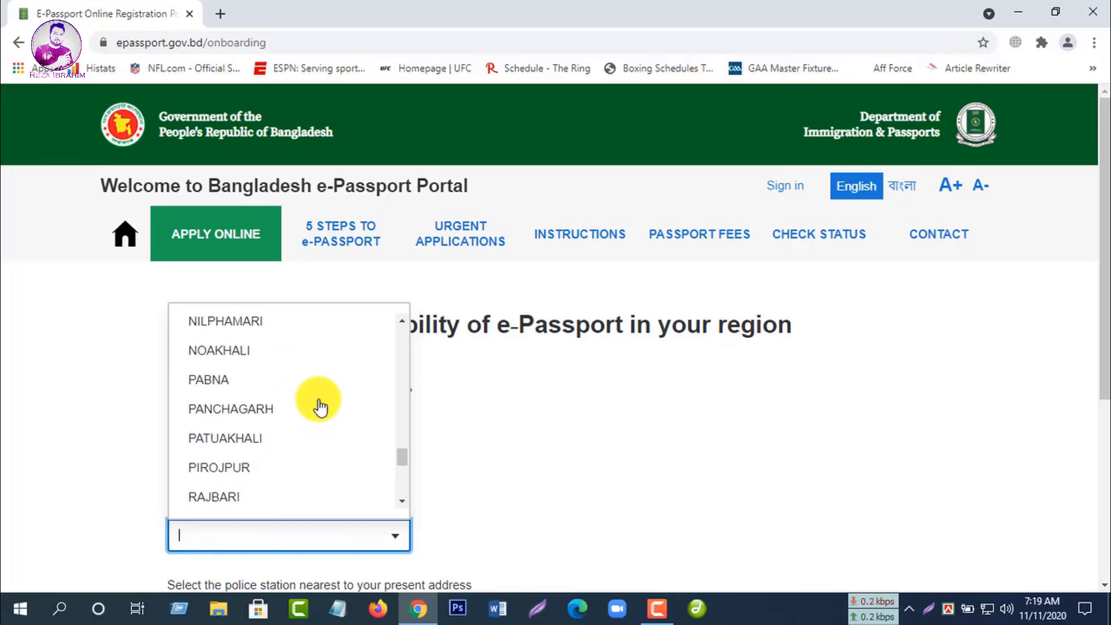
left_click(257, 381)
scroll(437, 366, "down", 1)
scroll(436, 367, "down", 3)
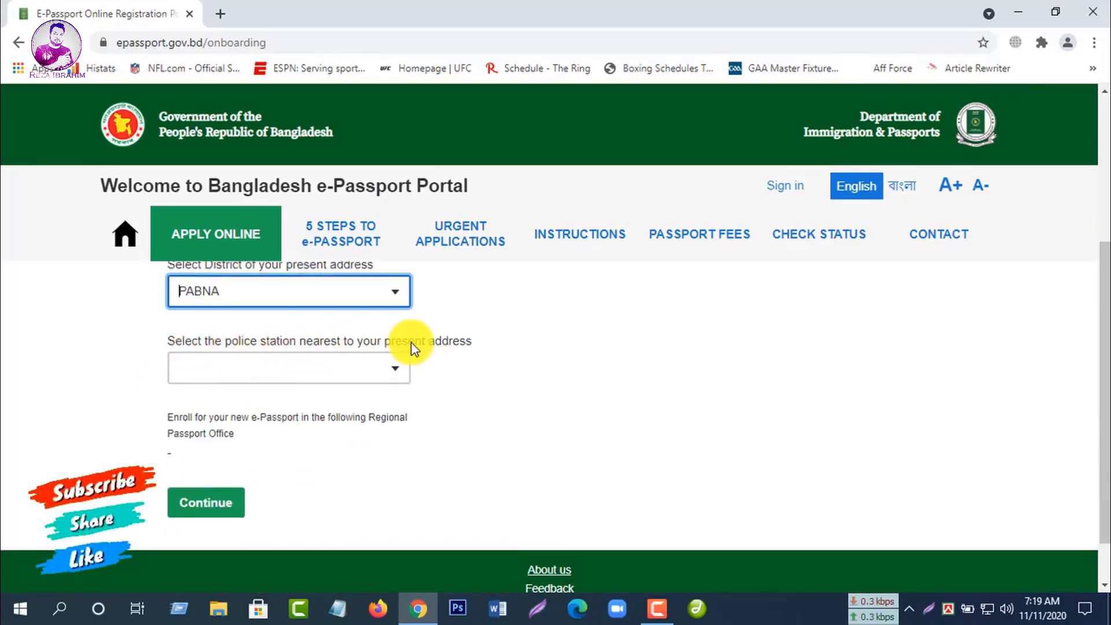
Step: Choose BHANGURA as the nearest police station
left_click(397, 377)
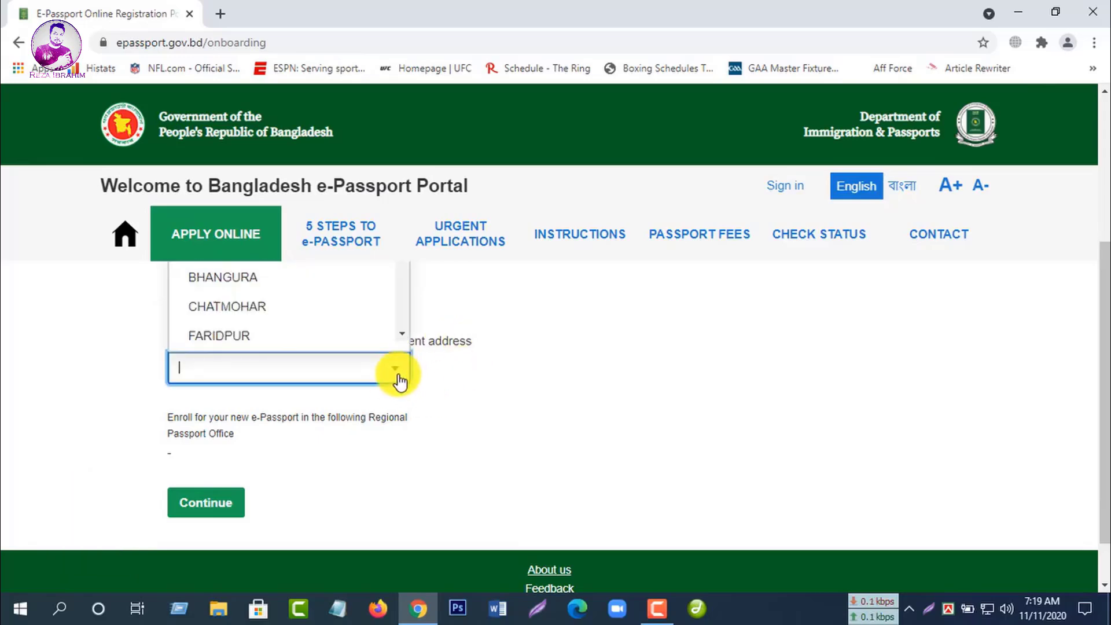
left_click(262, 279)
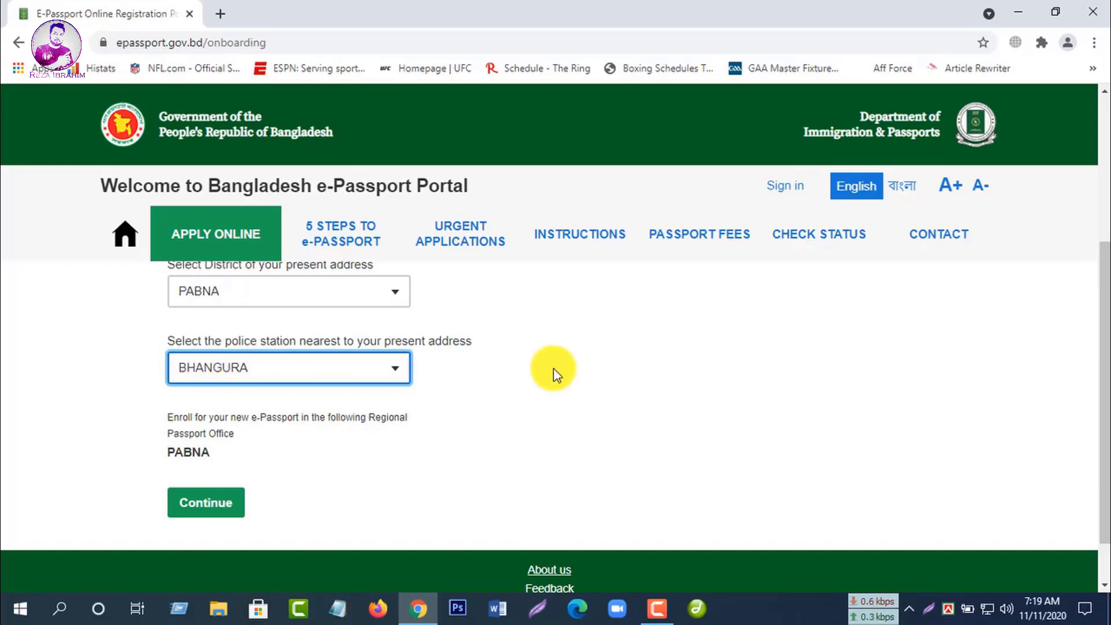
scroll(428, 393, "up", 2)
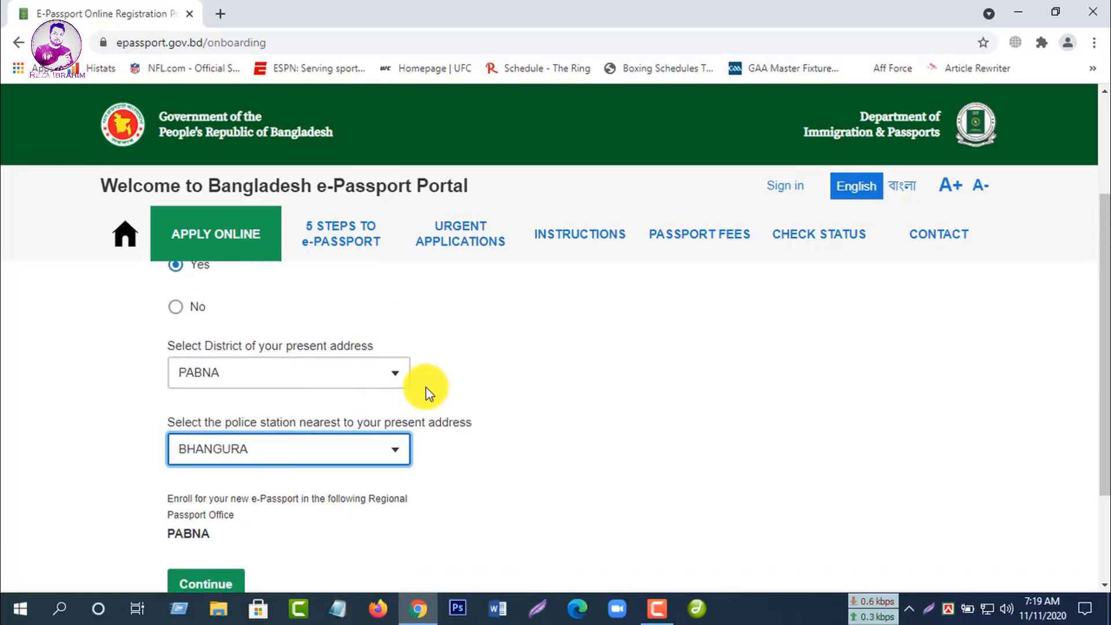
scroll(429, 393, "down", 3)
Step: Move to Step 2 and enter the applicant's Gmail address, fixing typos
left_click(212, 452)
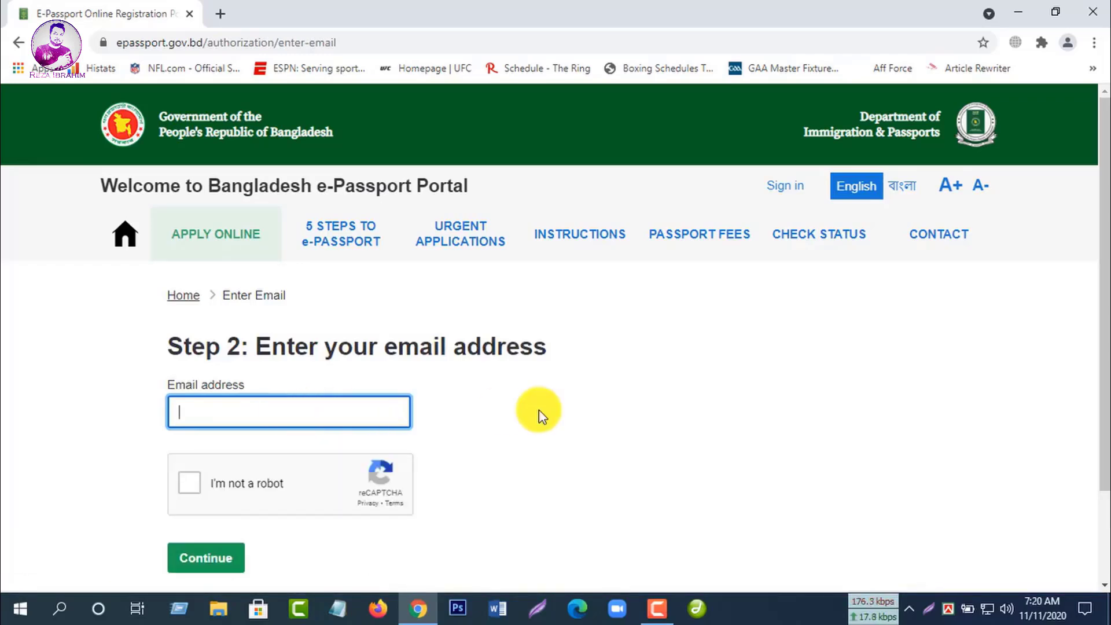
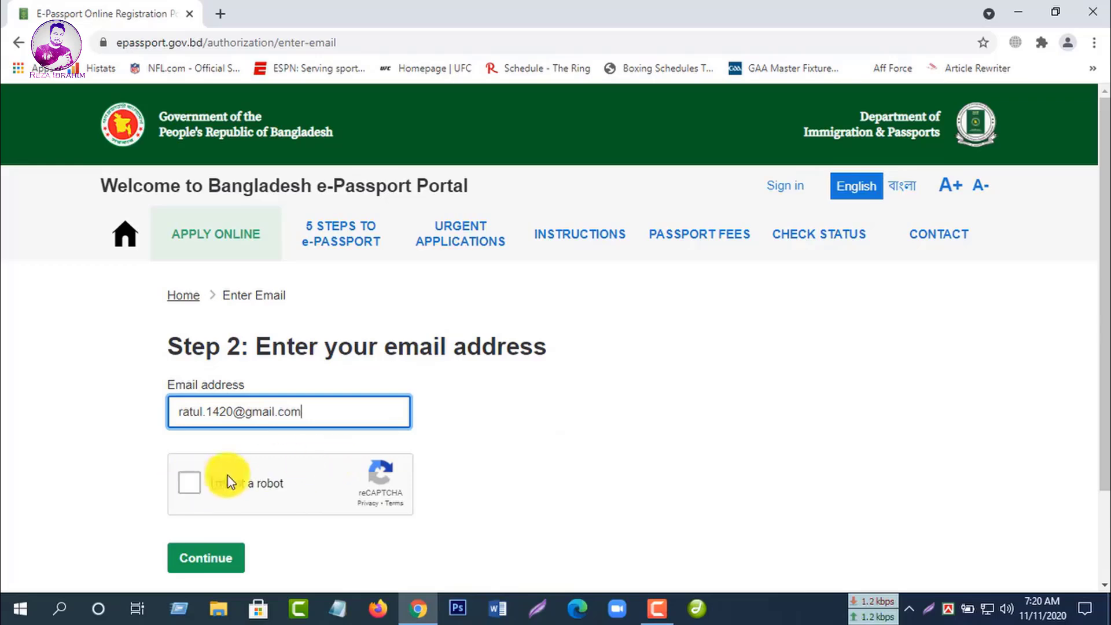
Step: Start the reCAPTCHA check and mark all the bicycle squares
left_click(192, 485)
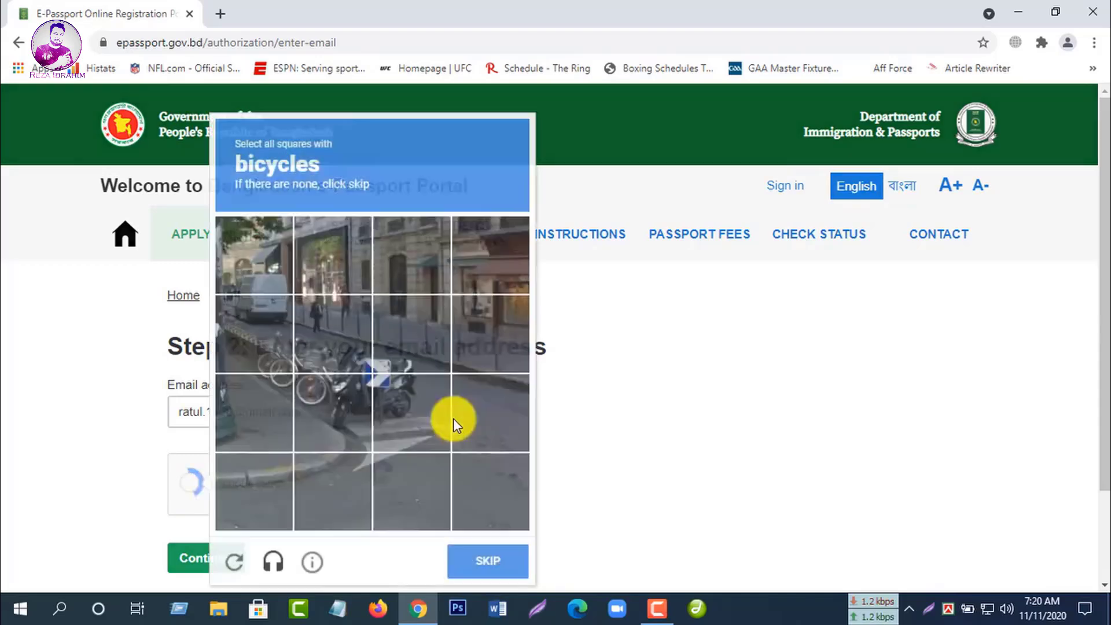
left_click(272, 353)
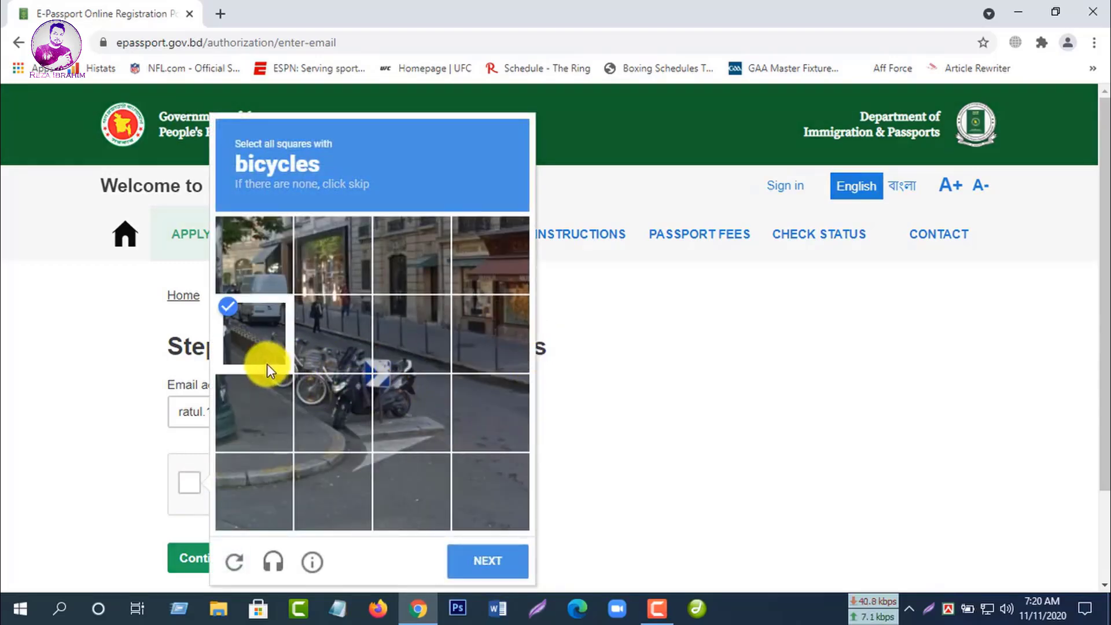
left_click(268, 369)
left_click(249, 346)
left_click(315, 365)
left_click(302, 386)
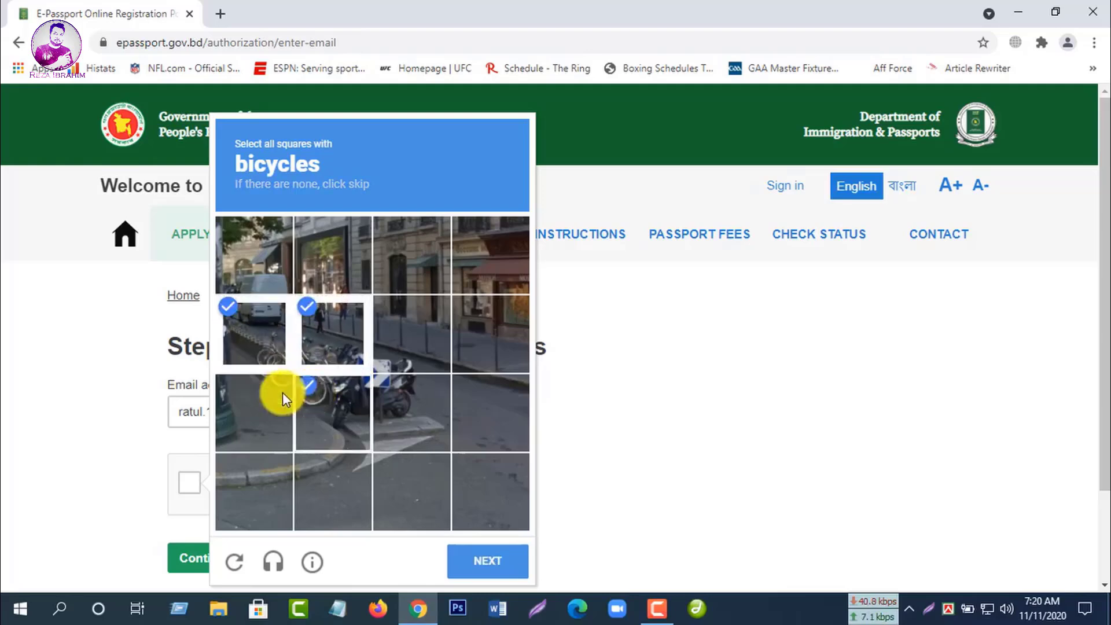
left_click(283, 392)
left_click(498, 563)
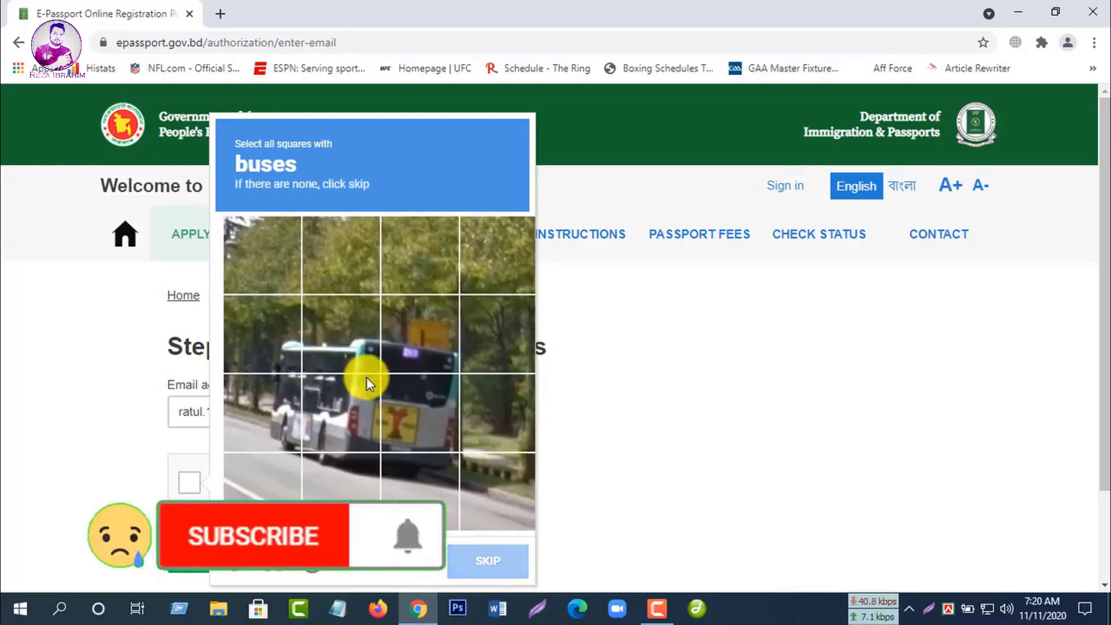
Step: Mark the bus squares, verify the challenge, and submit the email step
left_click(334, 399)
left_click(290, 338)
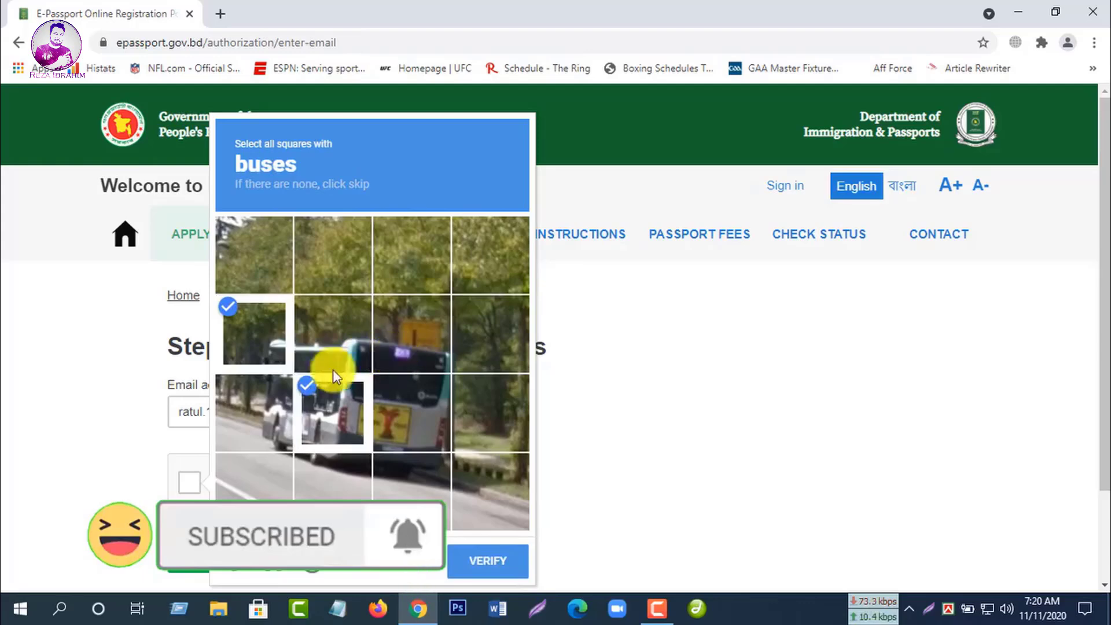
left_click(264, 339)
left_click(351, 356)
left_click(393, 359)
left_click(394, 446)
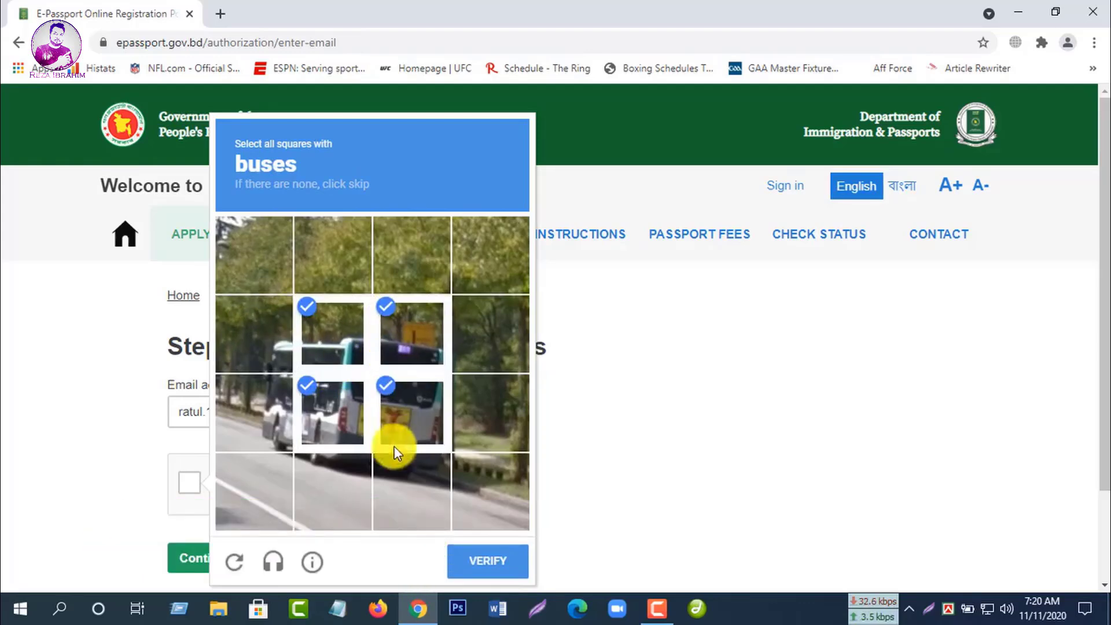
left_click(282, 400)
left_click(280, 356)
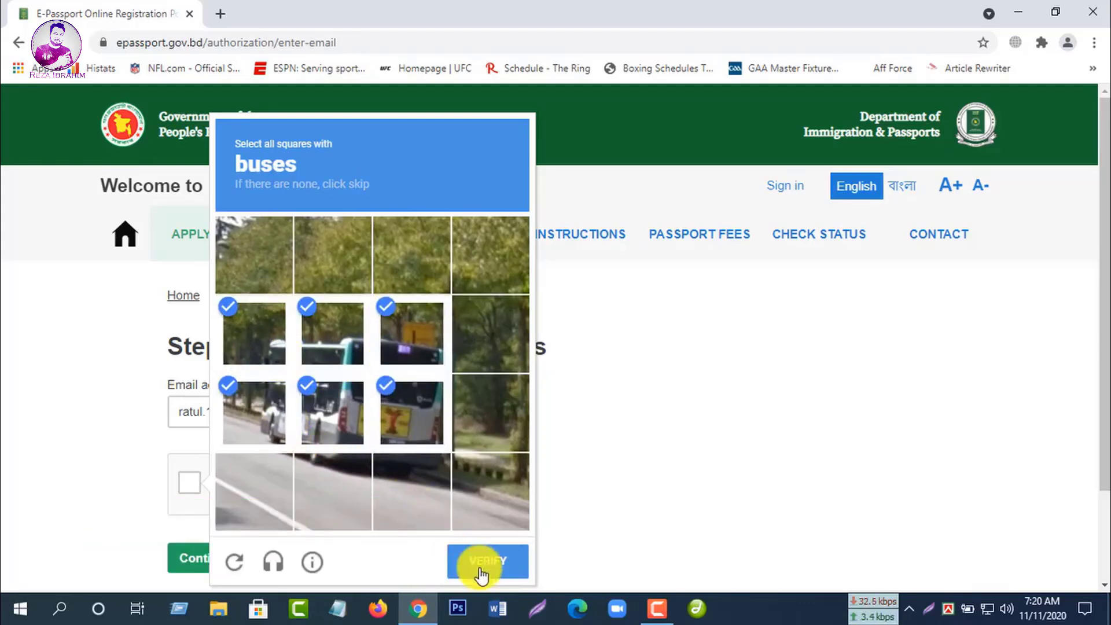
left_click(479, 568)
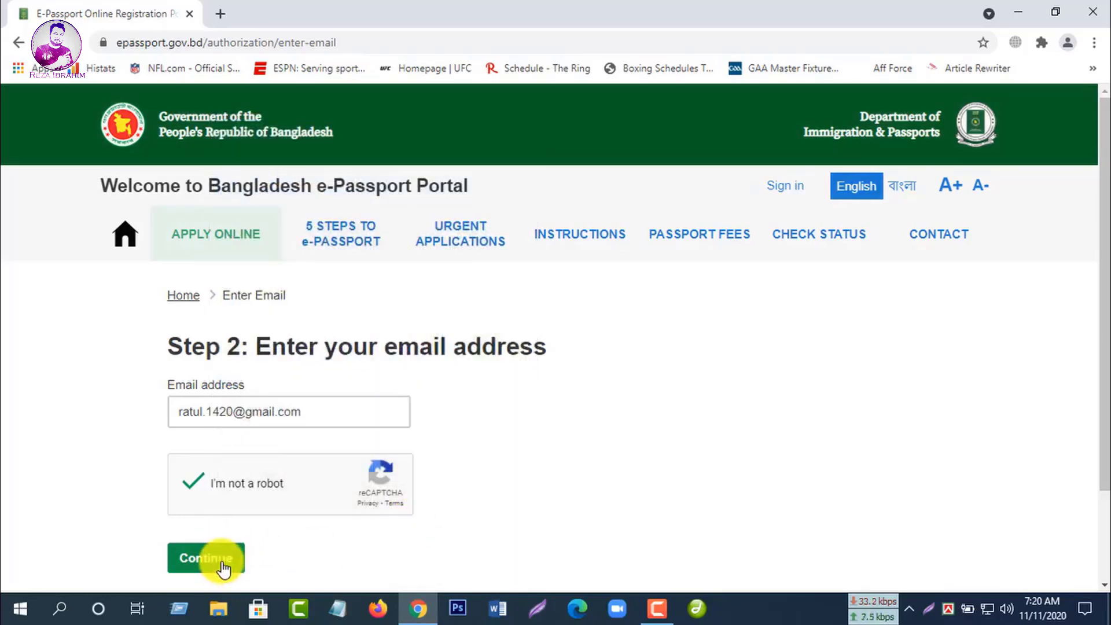
left_click(222, 565)
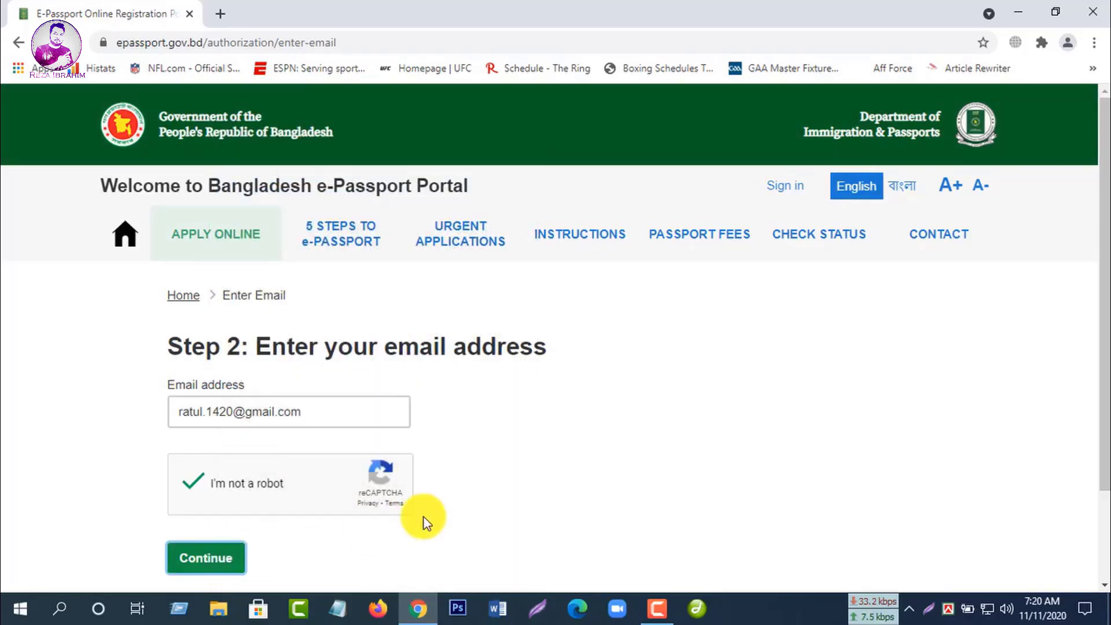
scroll(578, 467, "down", 3)
Step: Enter the account password, replacing the rejected first attempt
left_click(234, 339)
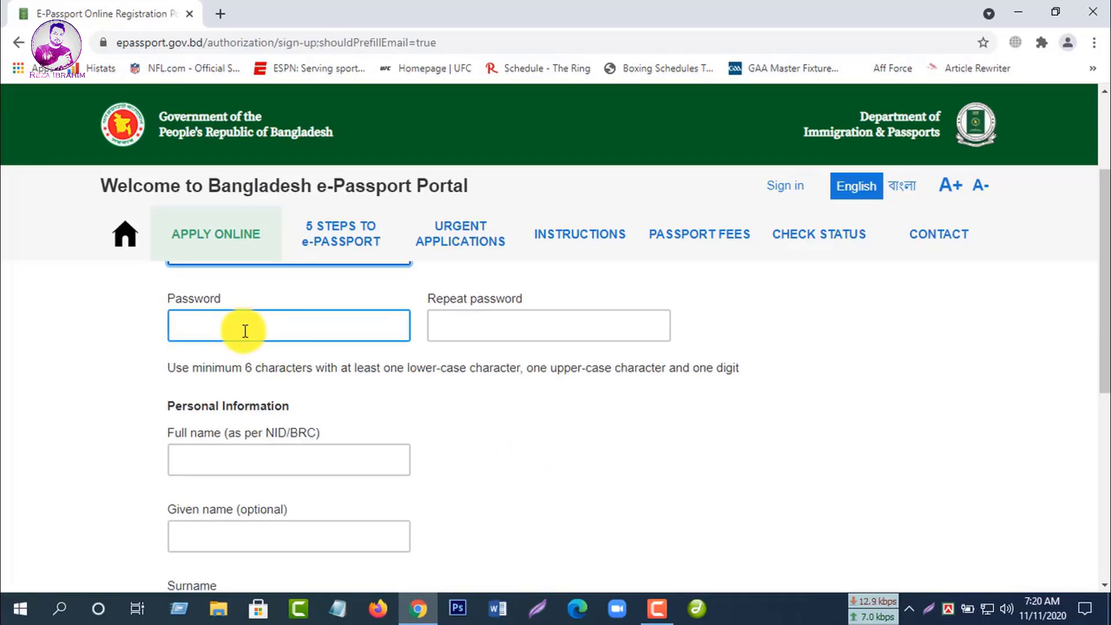
left_click(248, 331)
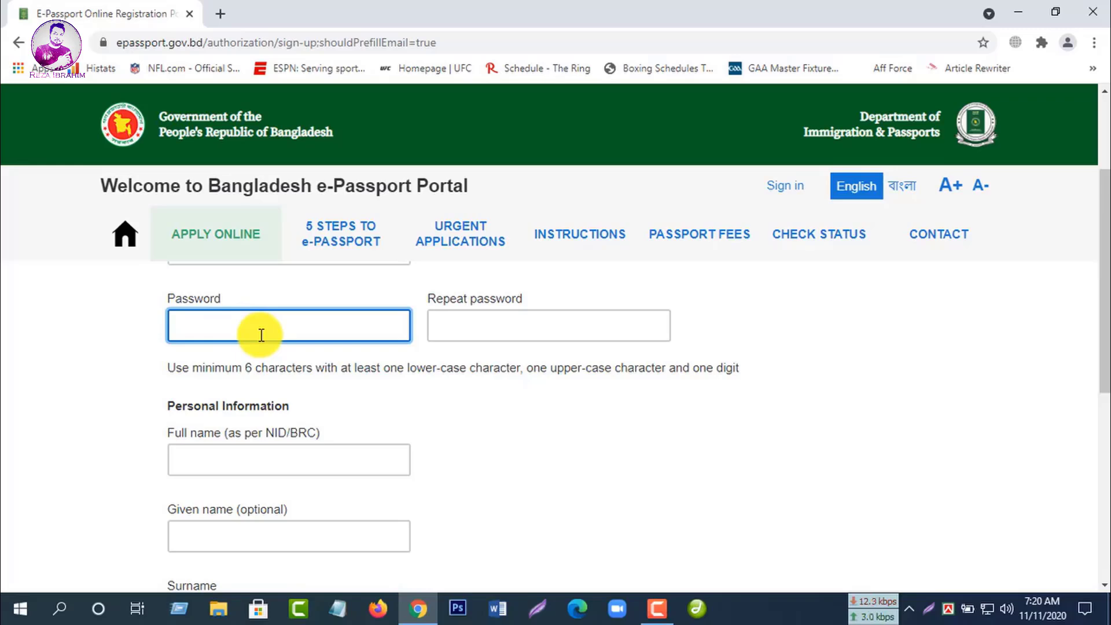
type("••••••••")
left_click(524, 324)
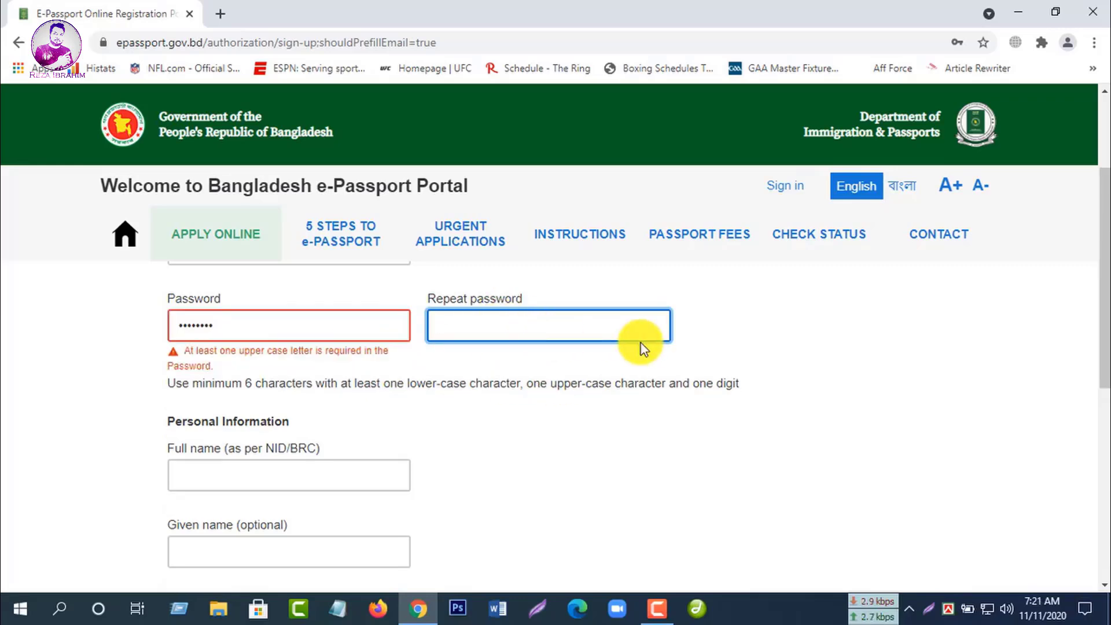
left_click_drag(248, 324, 136, 323)
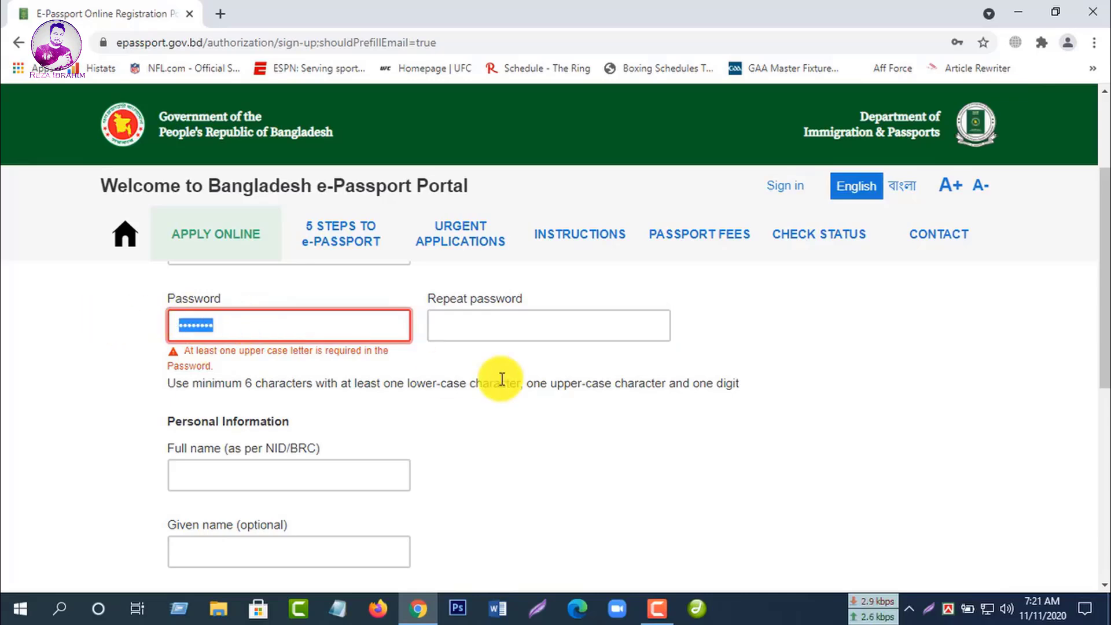
type("A")
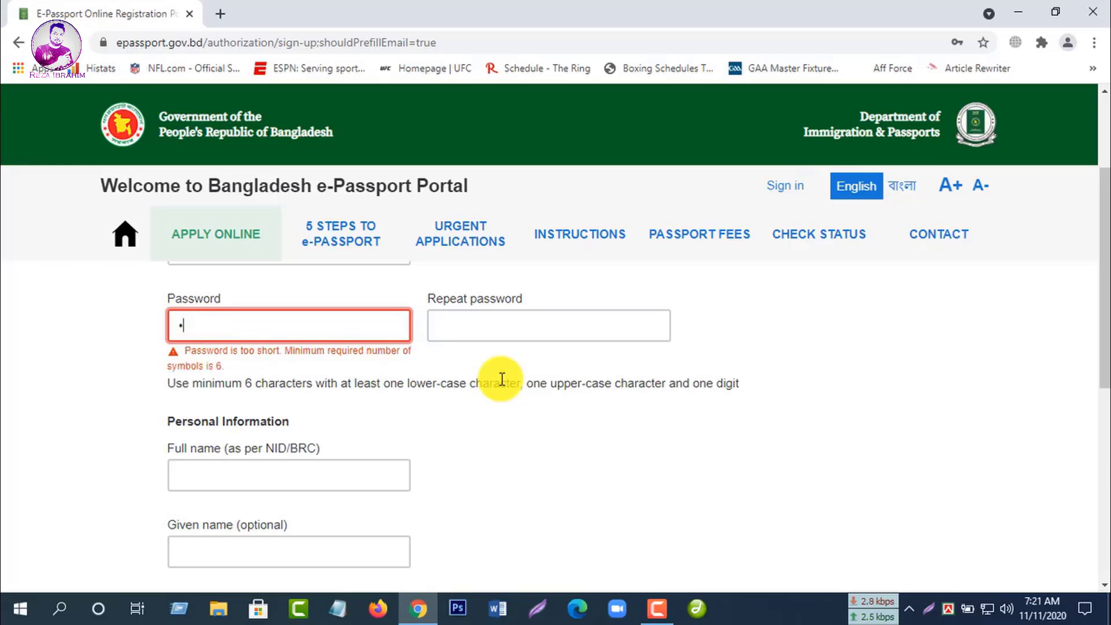
type("bcdef1")
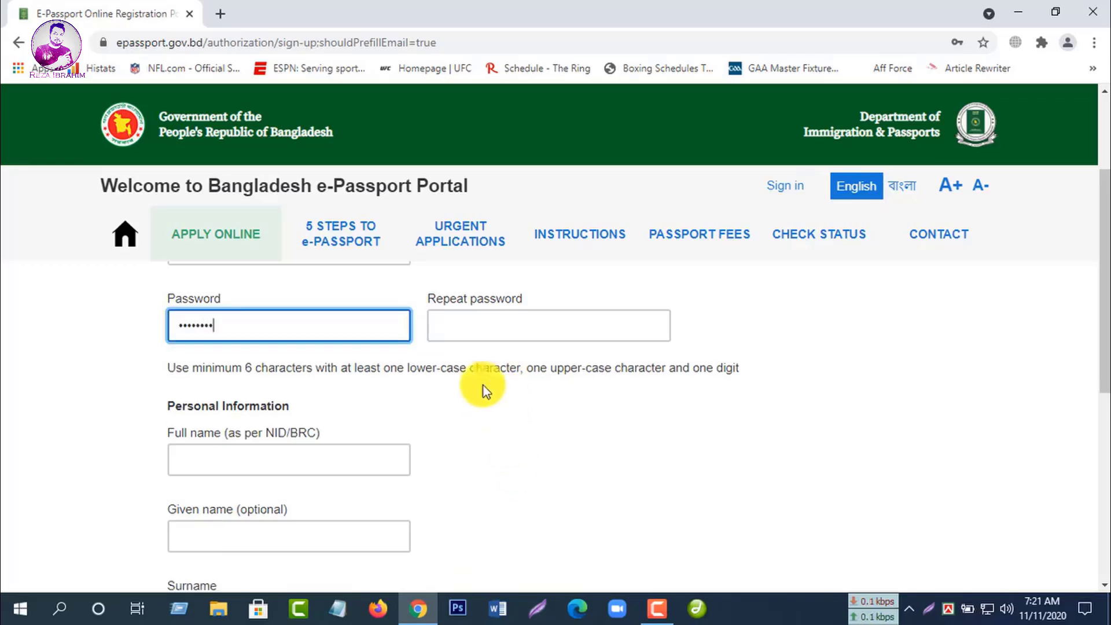
Step: Type the matching password in the Repeat password field
left_click(461, 324)
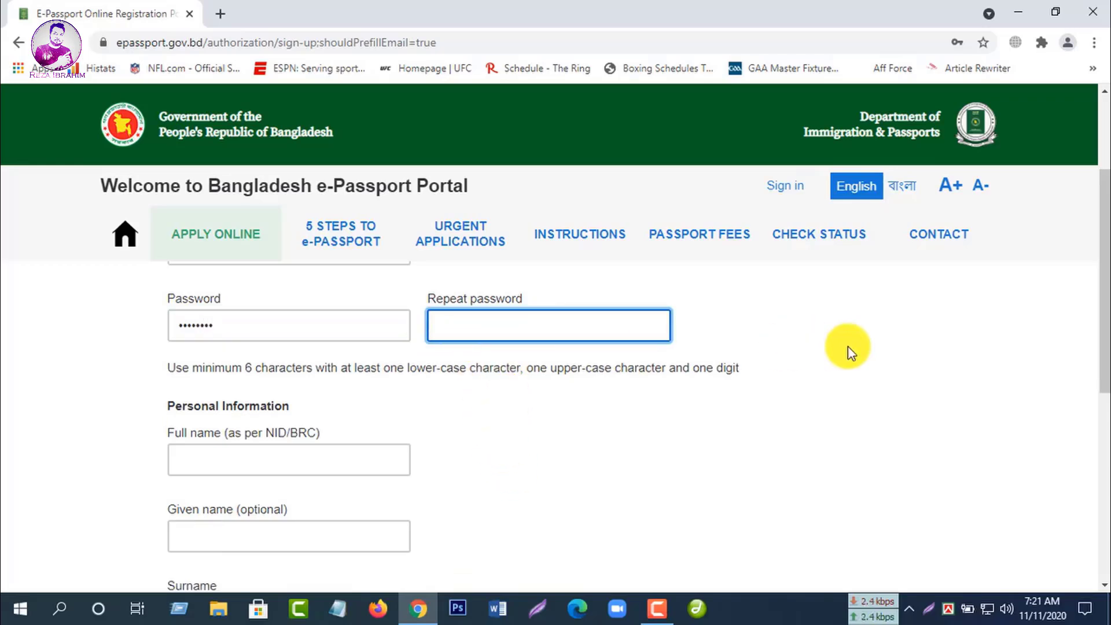
type("A")
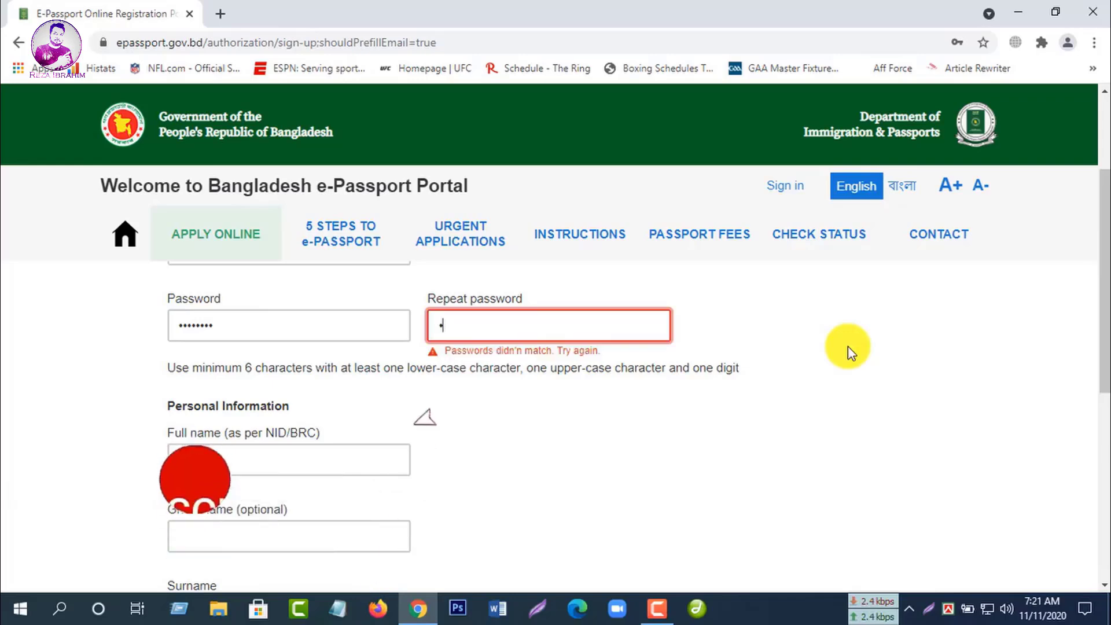
type("bcd")
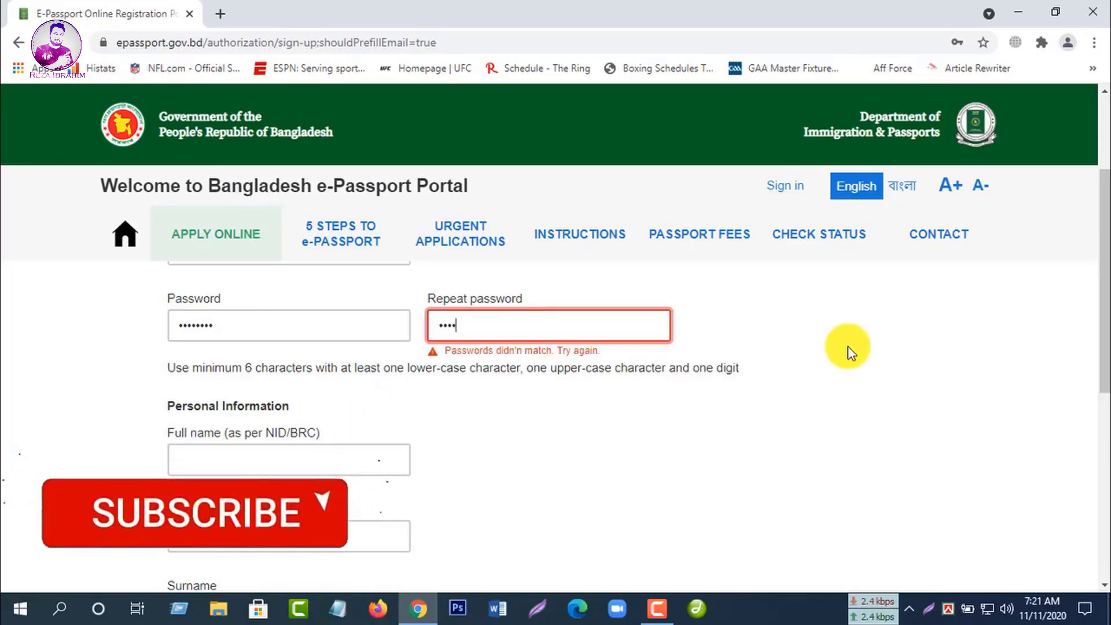
type("1234")
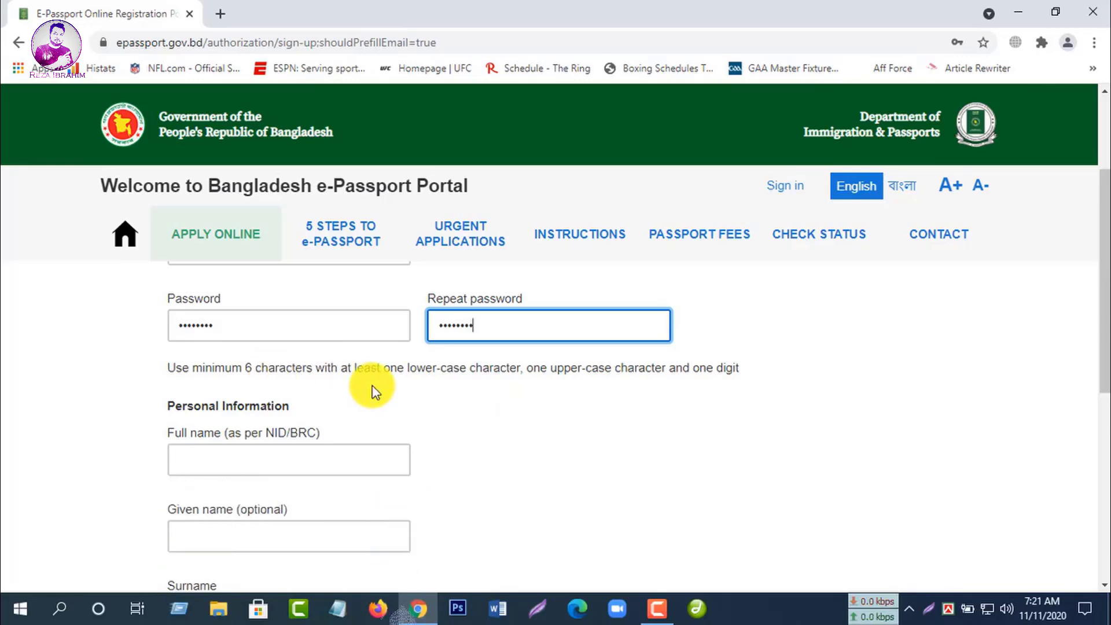
scroll(373, 392, "down", 1)
left_click(265, 378)
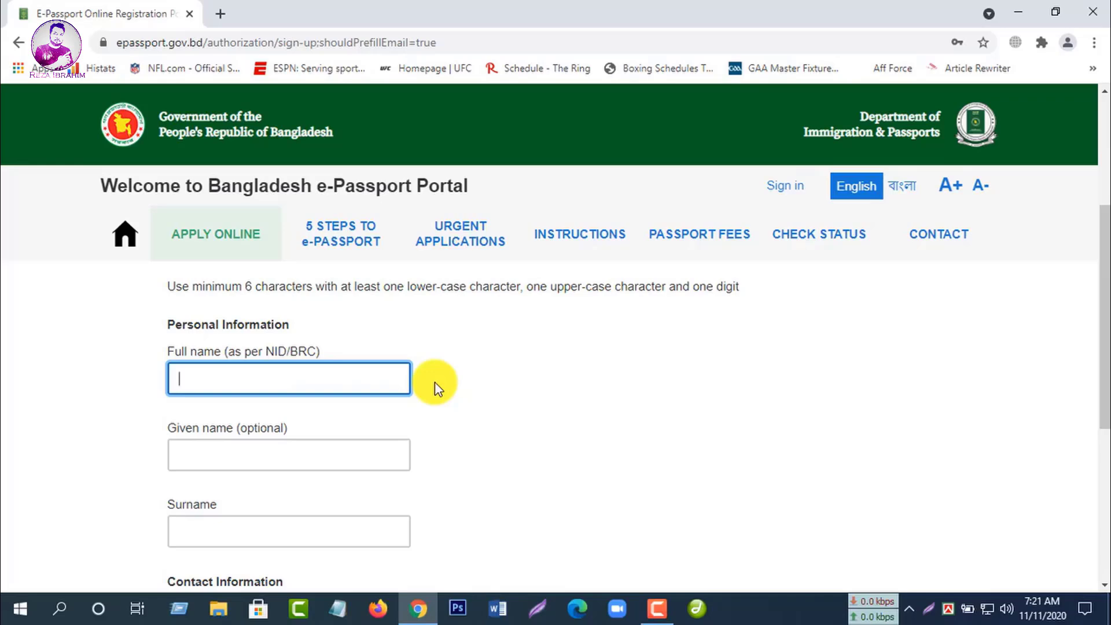
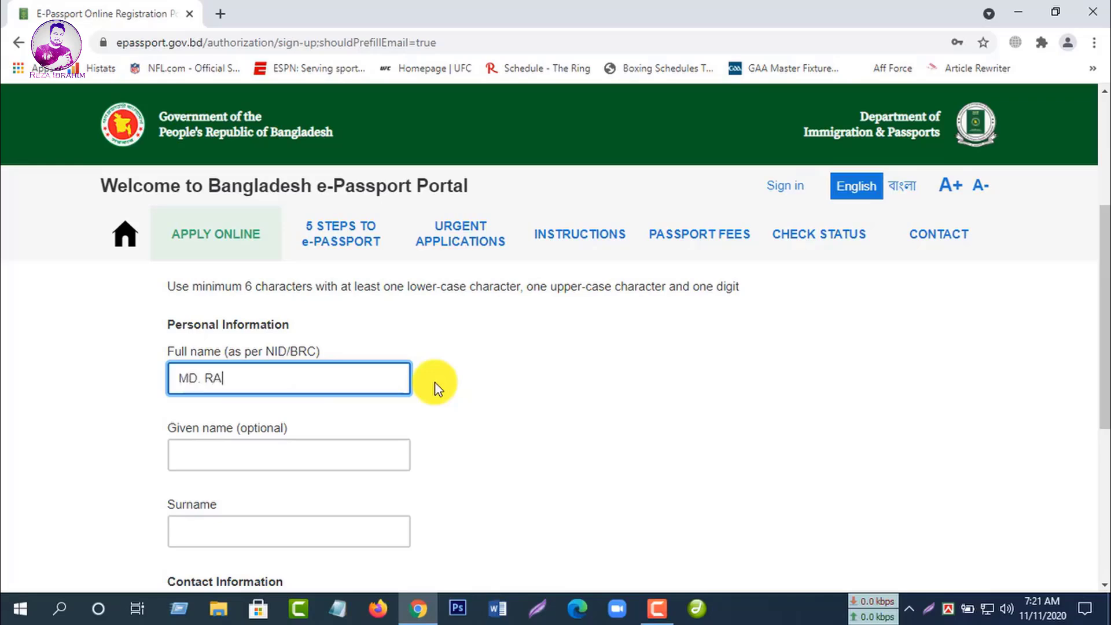
Step: Enter the applicant's full name, correcting a mistyped letter
left_click(278, 456)
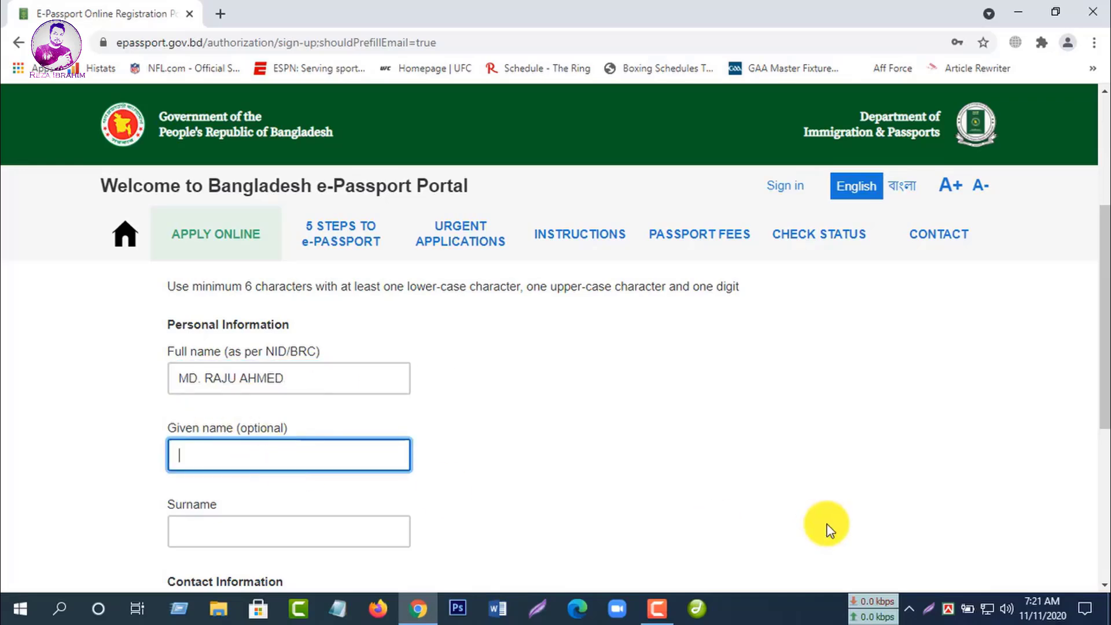
scroll(755, 532, "down", 3)
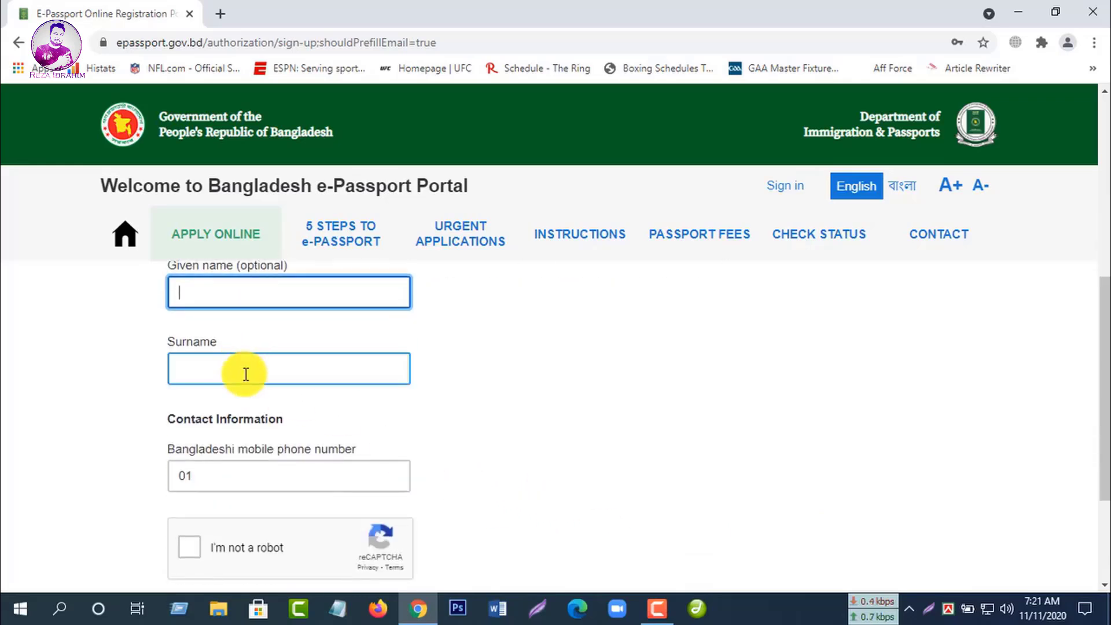
Step: Fill in the applicant's surname and Bangladeshi mobile phone number
left_click(245, 374)
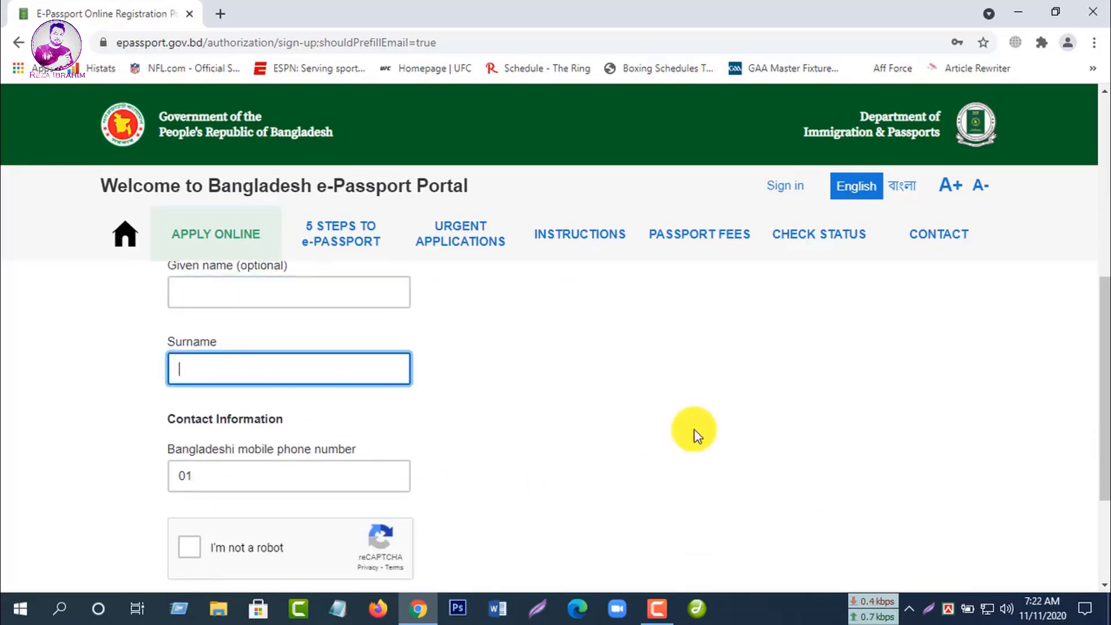
type("AHMED")
scroll(541, 415, "down", 3)
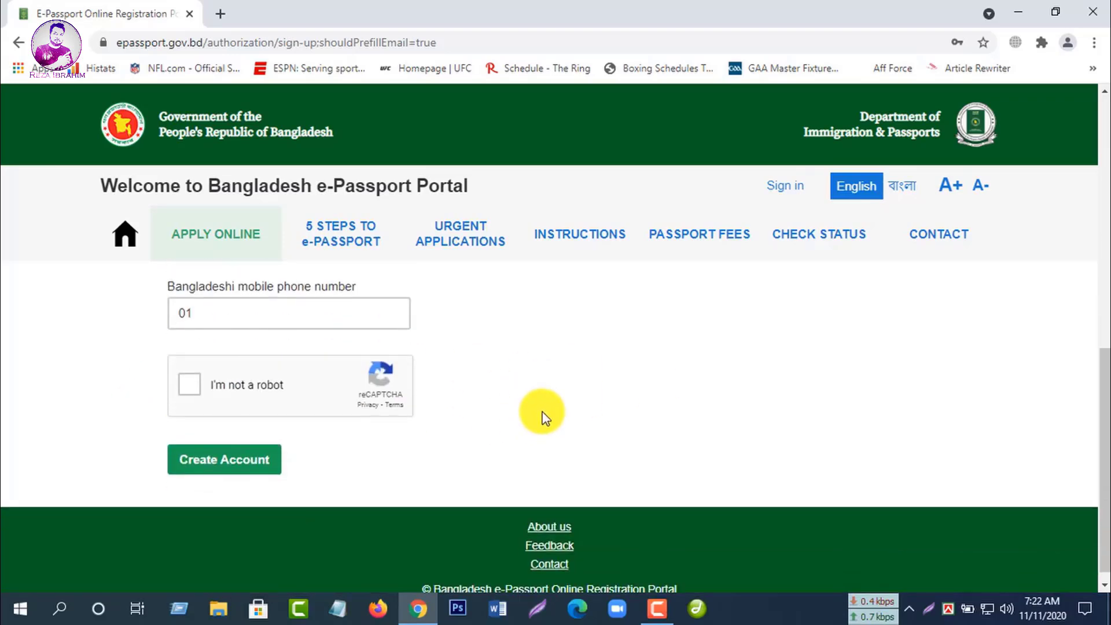
scroll(523, 419, "up", 1)
left_click(202, 394)
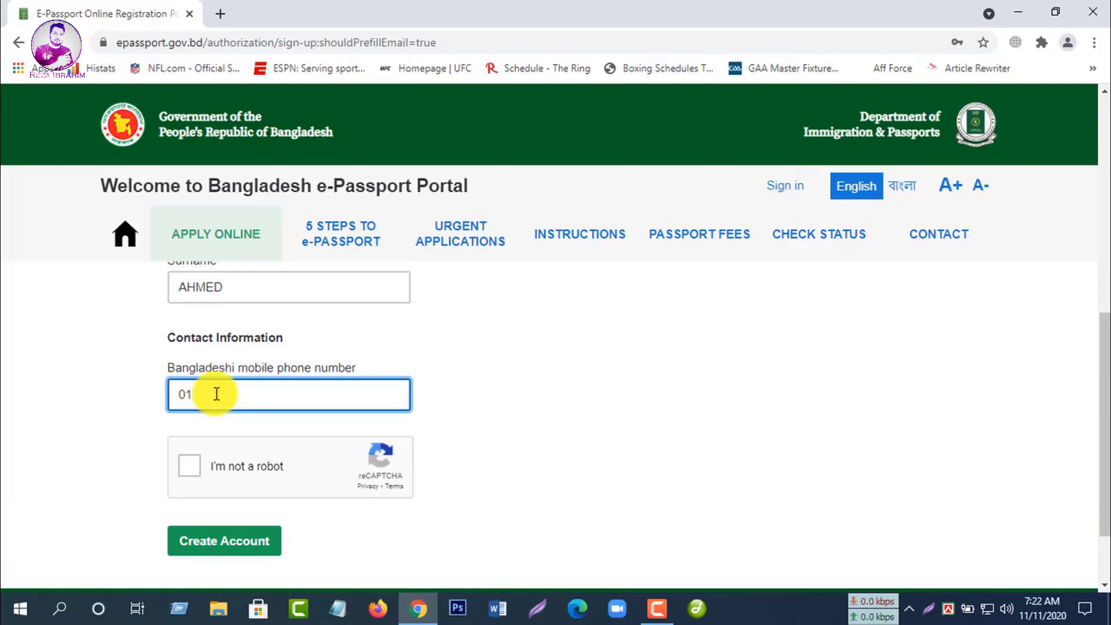
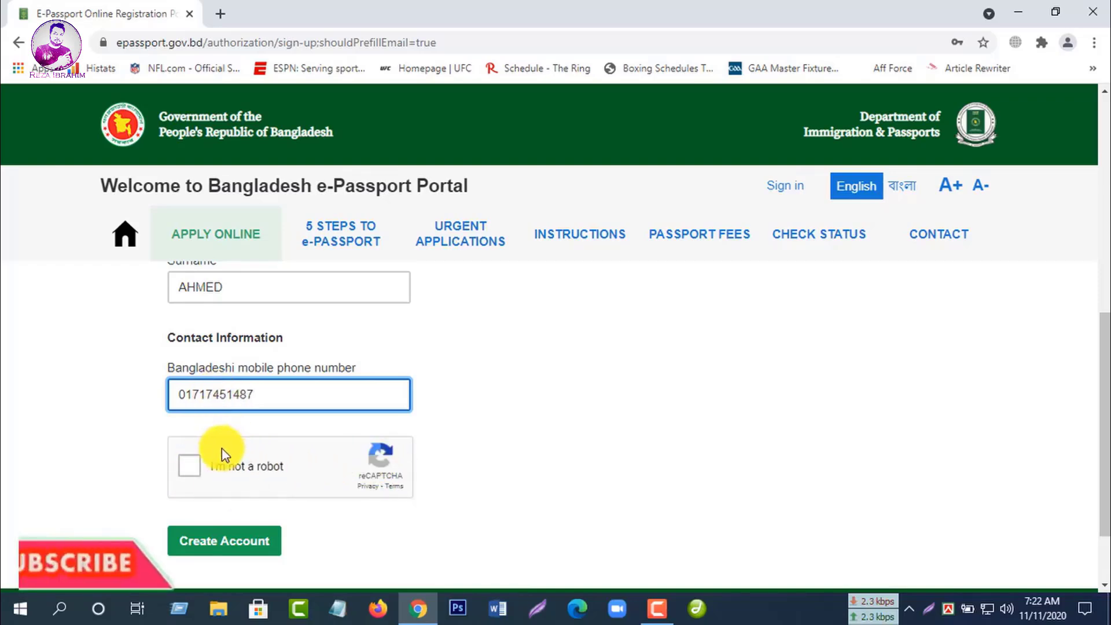
Step: Pass the motorcycle image check, create the account, and save the login in Chrome
left_click(197, 466)
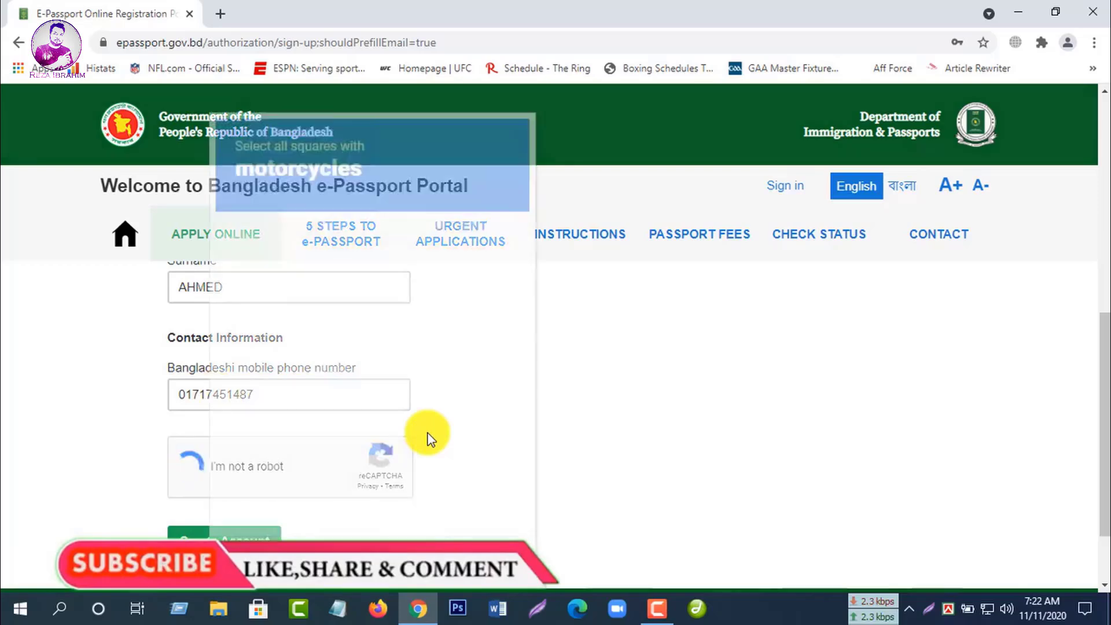
left_click(331, 259)
left_click(340, 321)
left_click(343, 383)
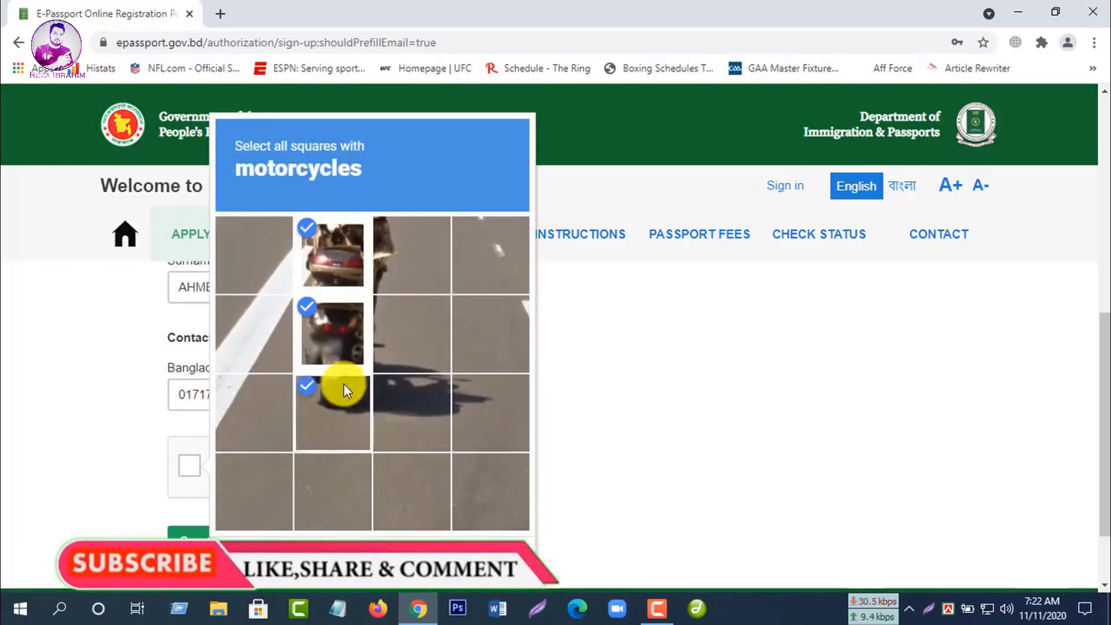
left_click(472, 563)
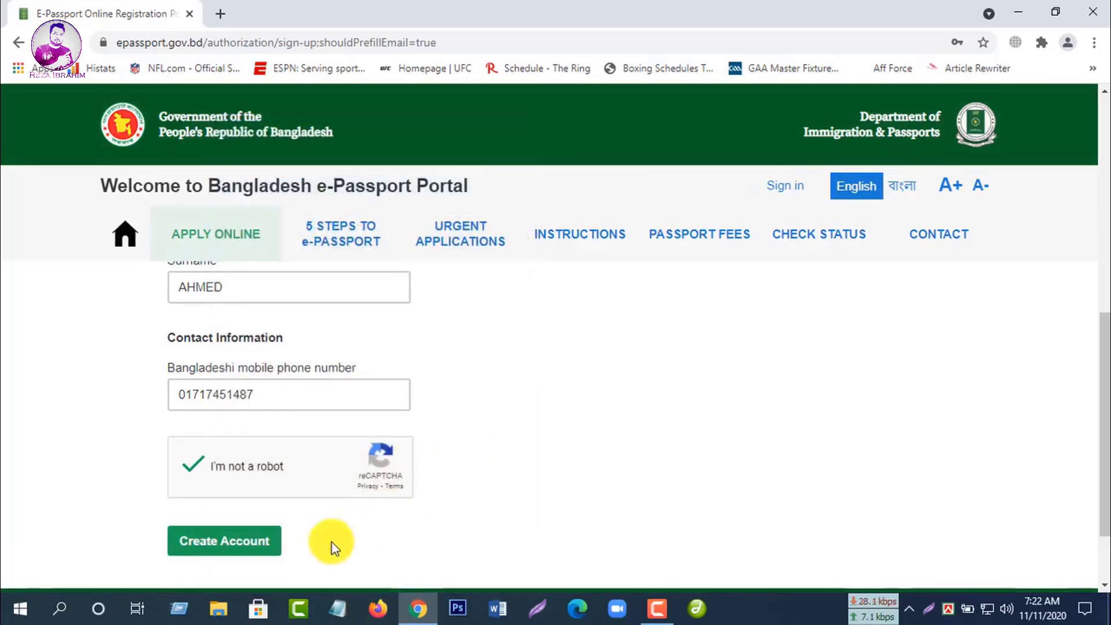
left_click(278, 549)
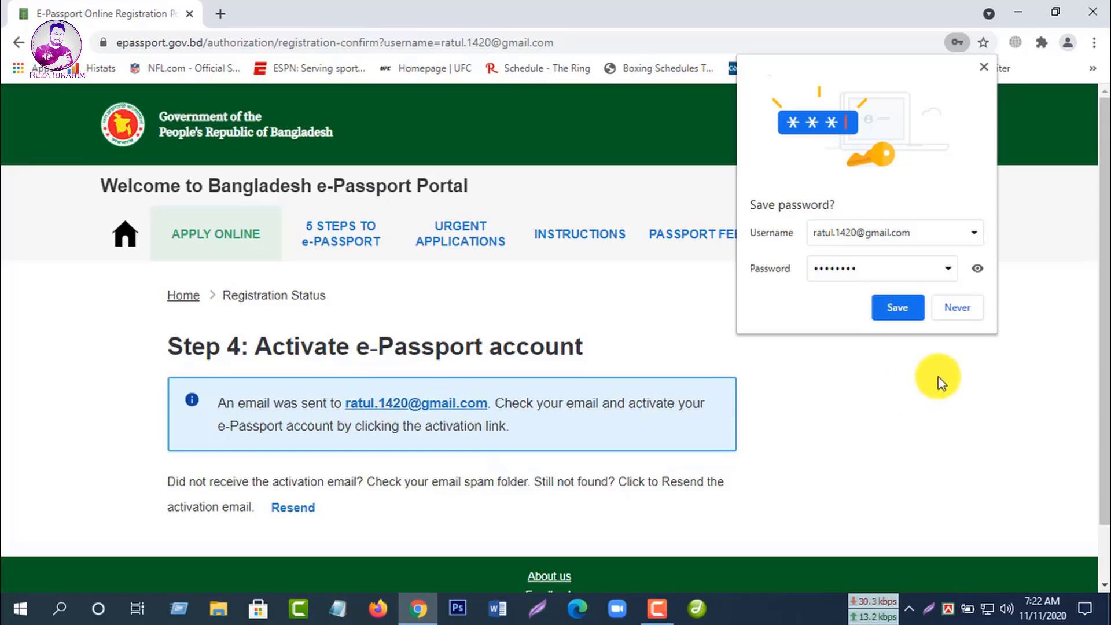
left_click(898, 310)
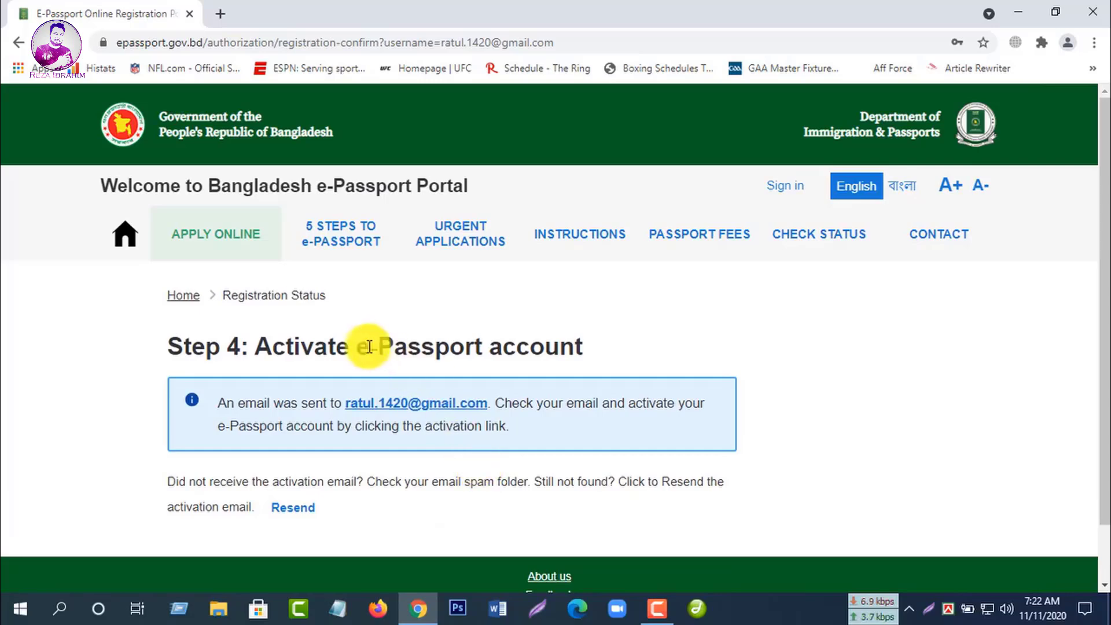
Step: Open gmail.com in a new tab and follow the ePassport activation email's link
left_click(225, 17)
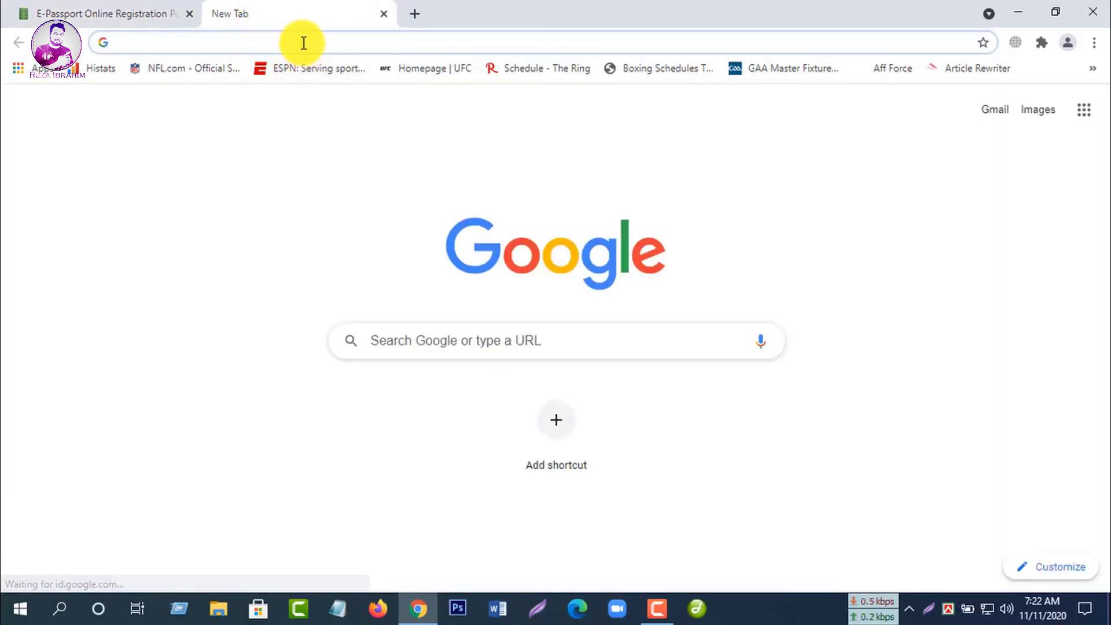
type("gm")
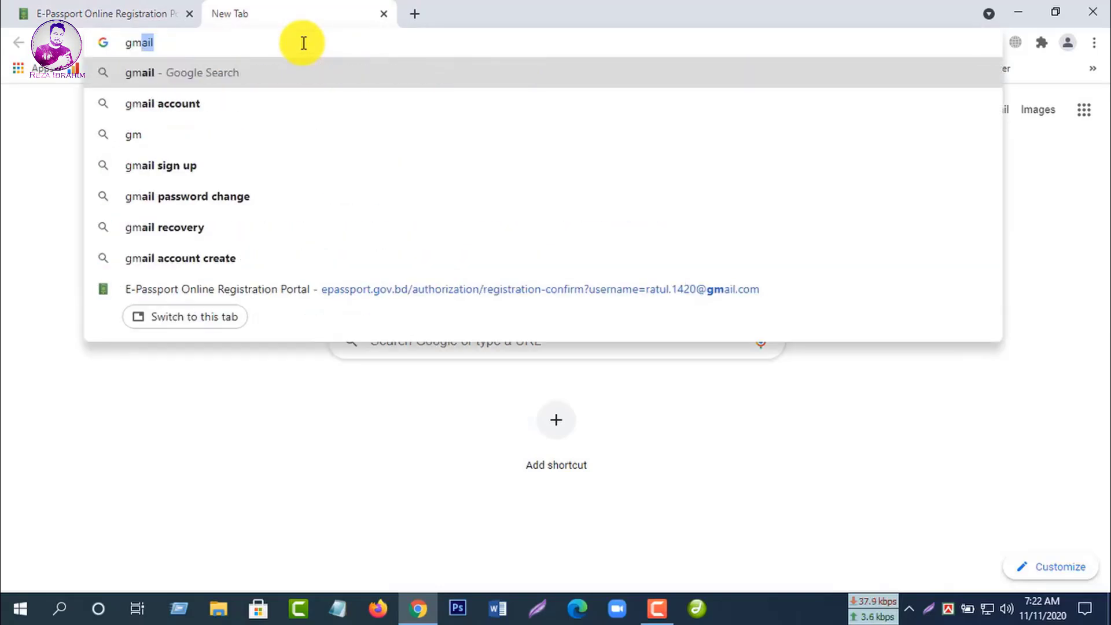
type("ail.com")
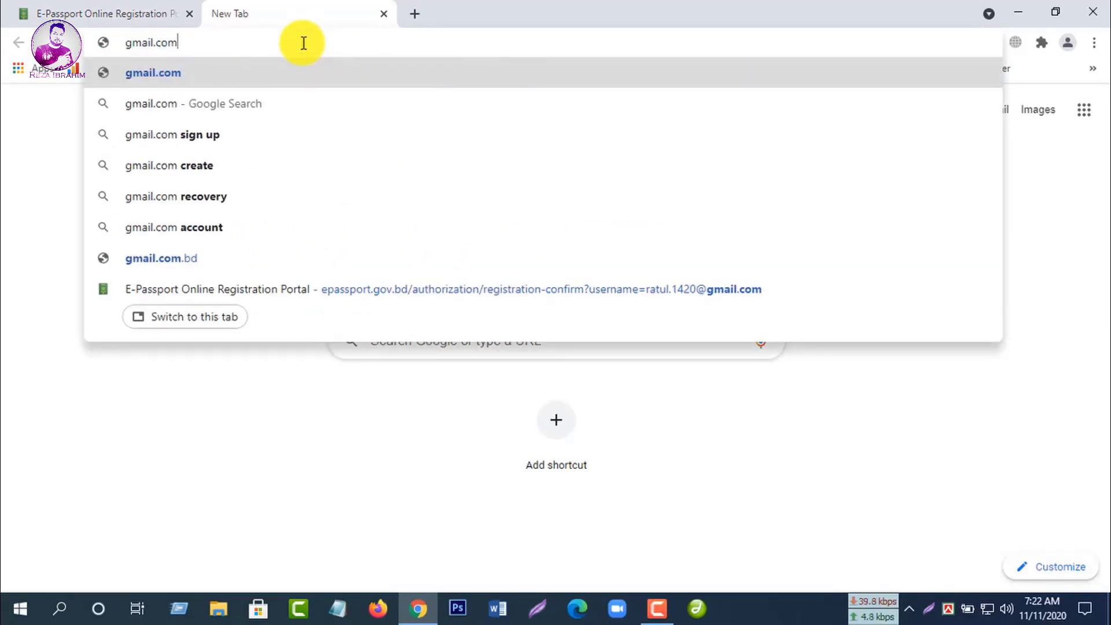
key("Return")
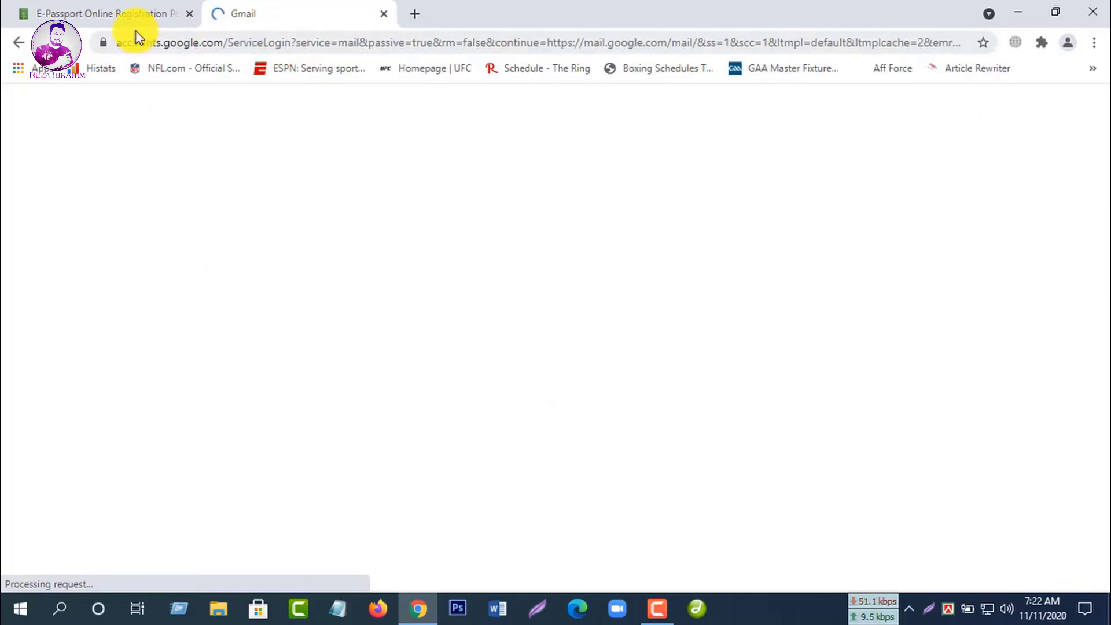
left_click(137, 19)
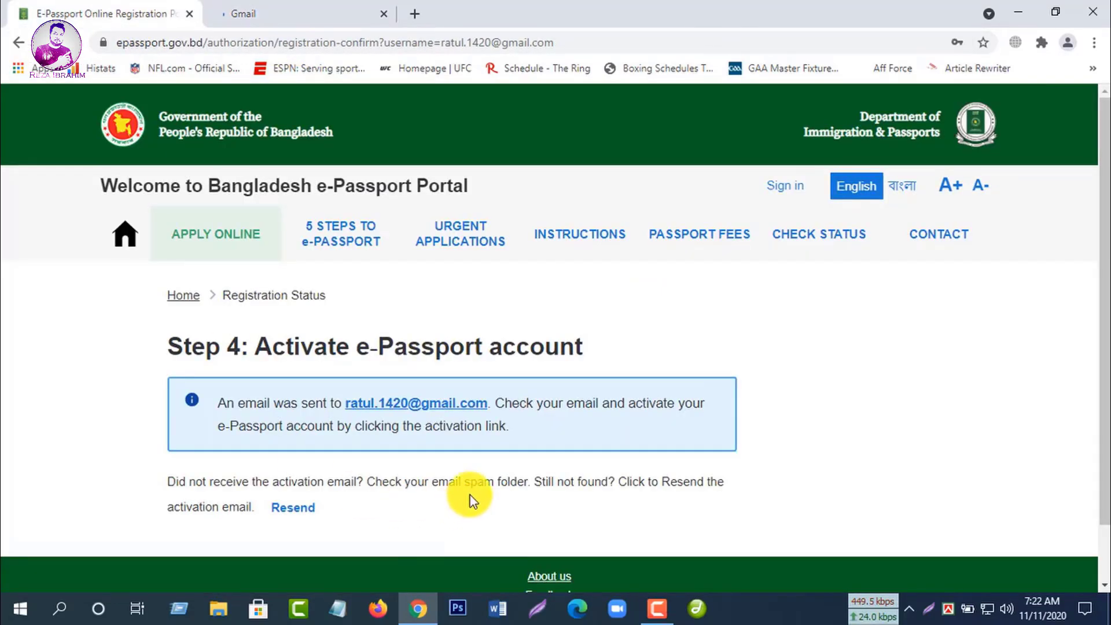
left_click(304, 12)
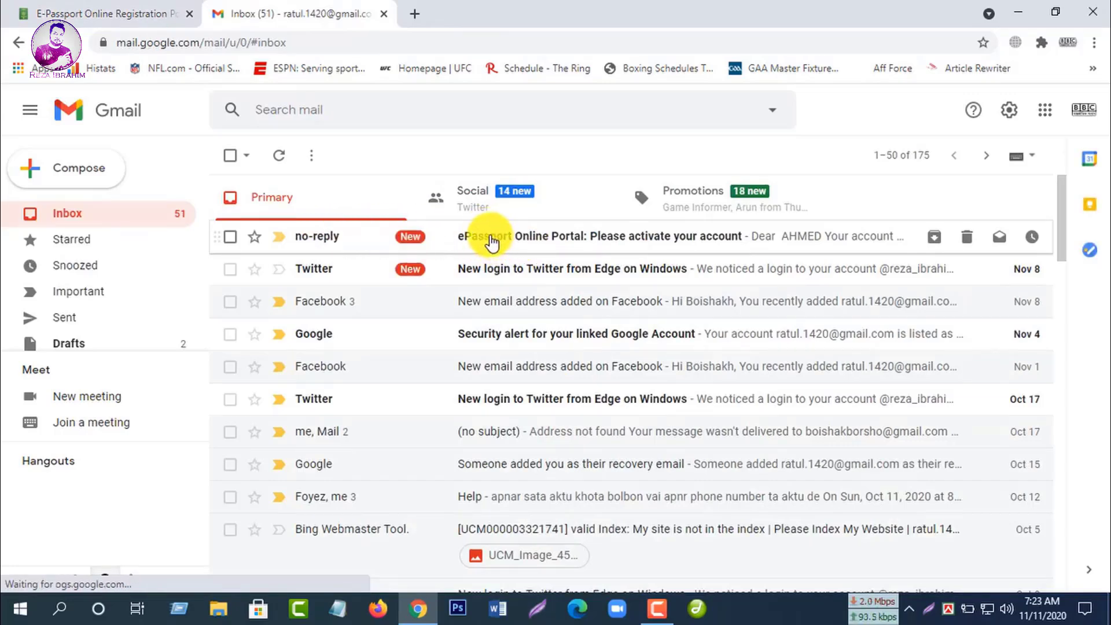
left_click(313, 241)
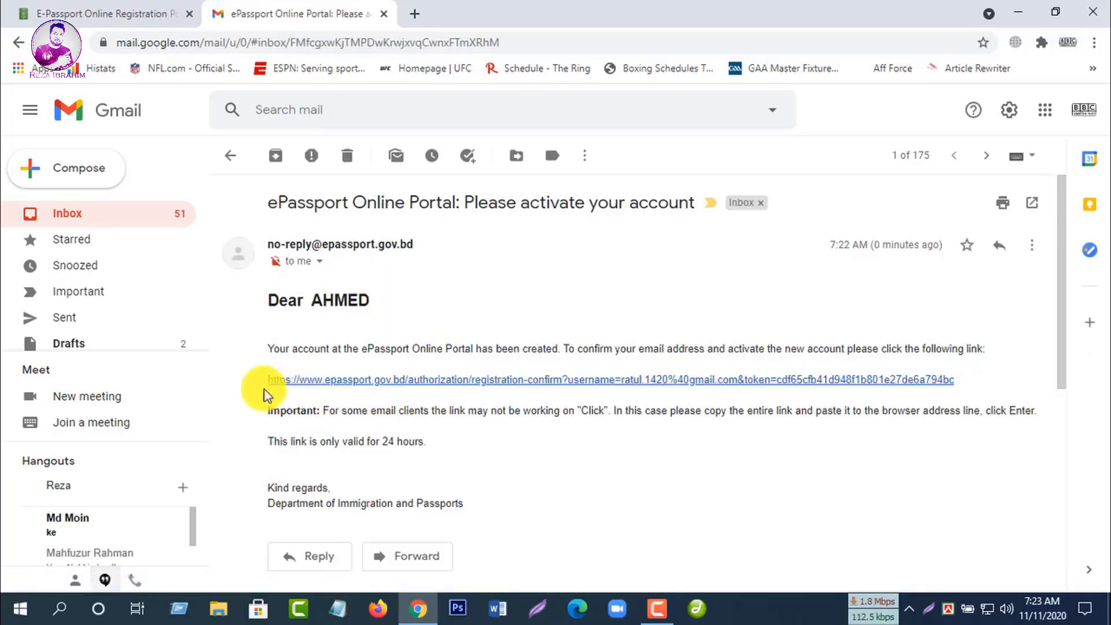
left_click(547, 380)
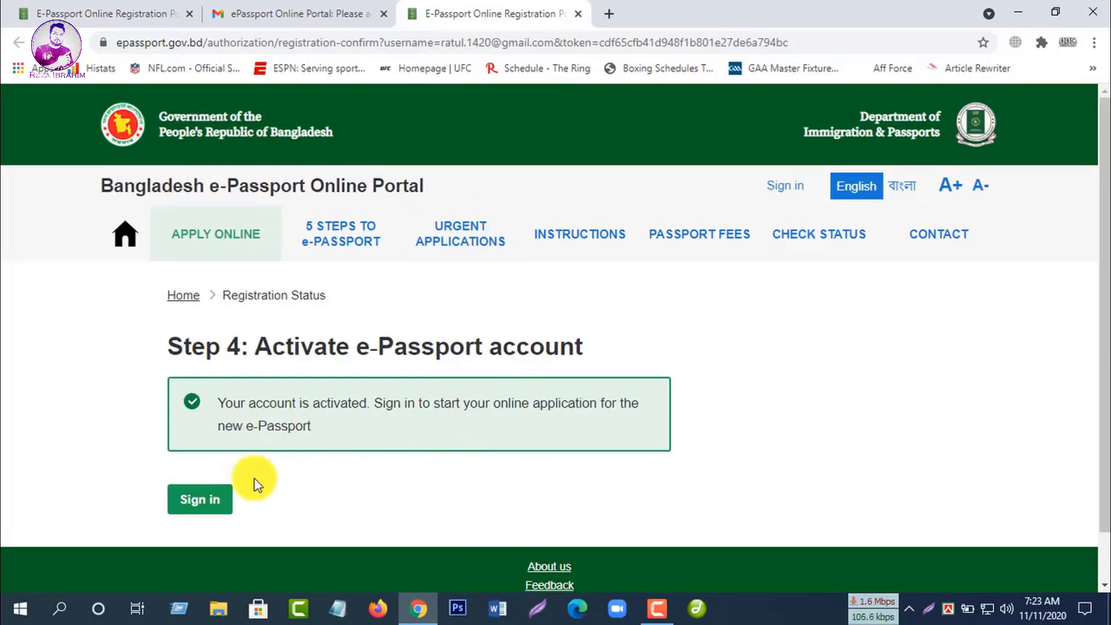
Step: Sign in to the e-Passport account after passing the not-a-robot check
left_click(203, 506)
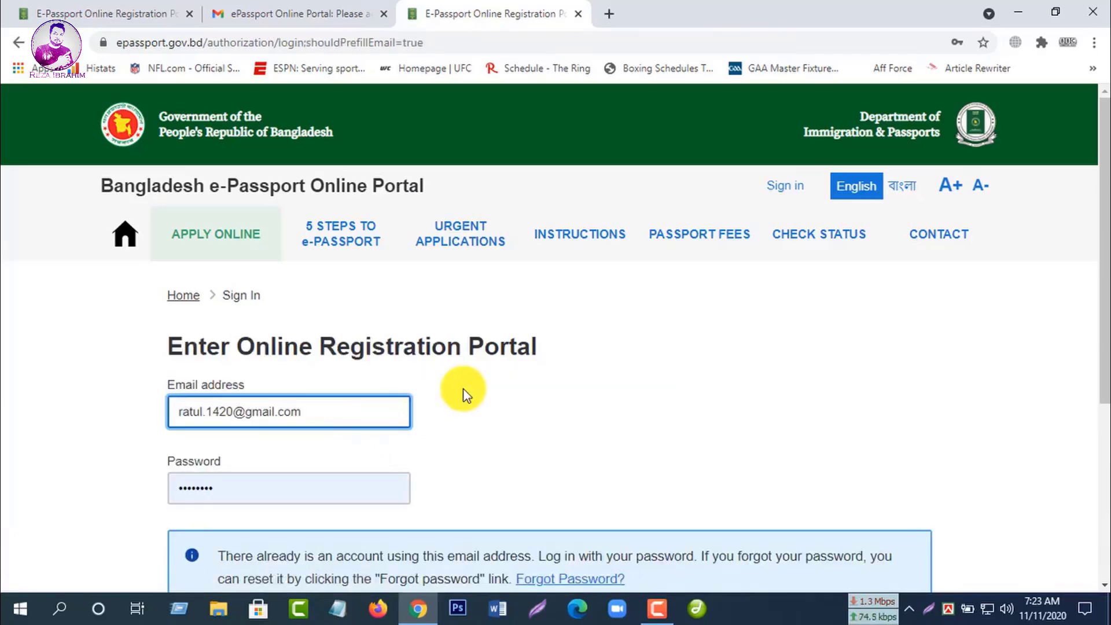
scroll(509, 484, "down", 3)
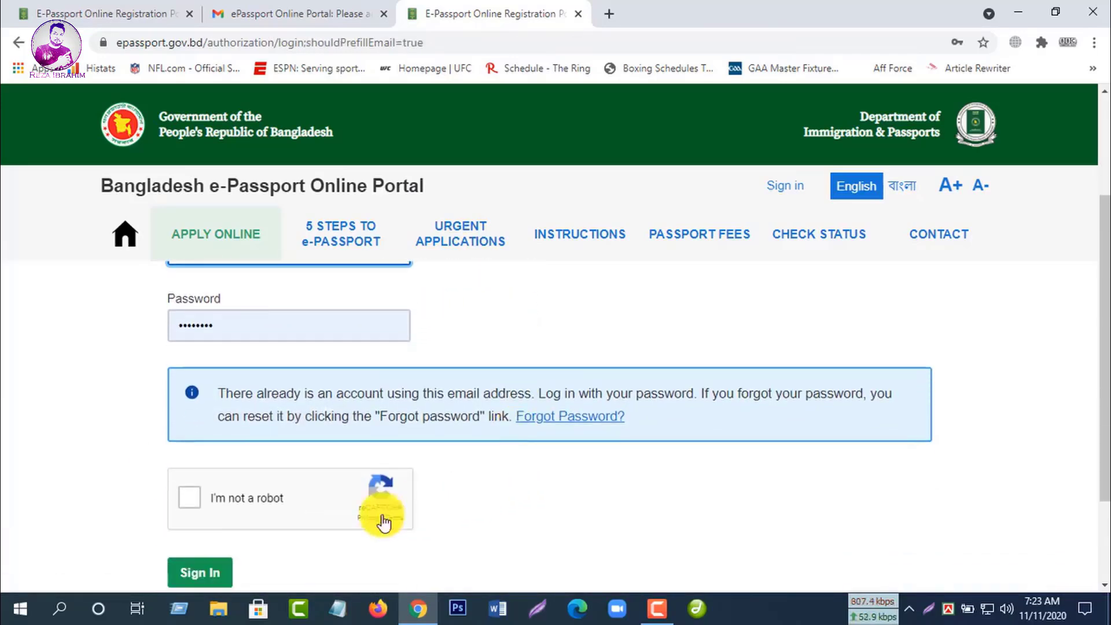
left_click(192, 499)
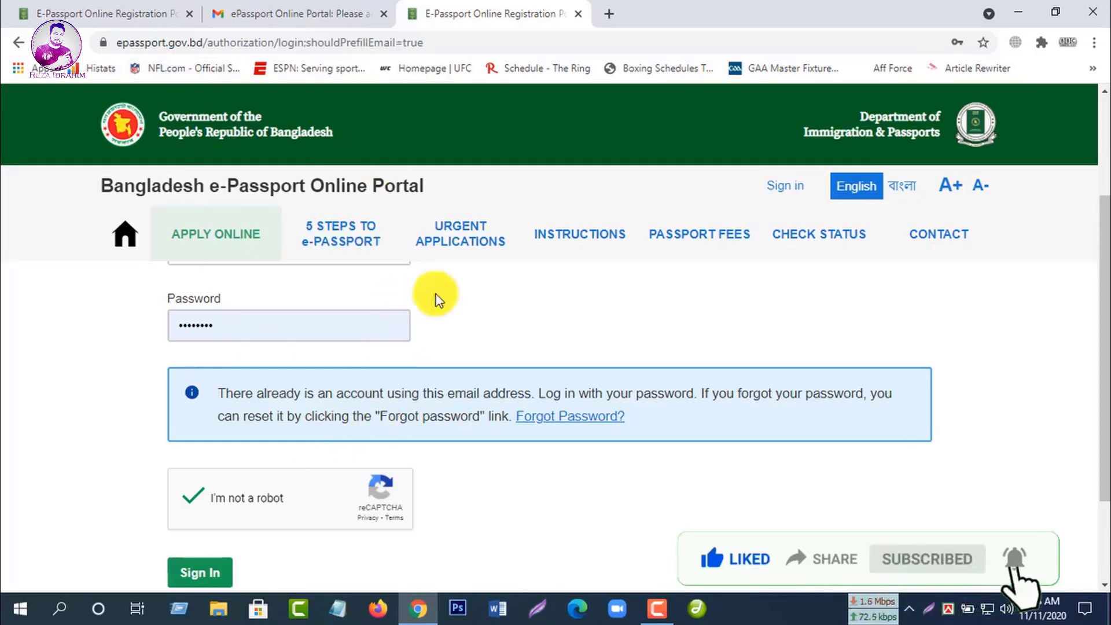
left_click(196, 573)
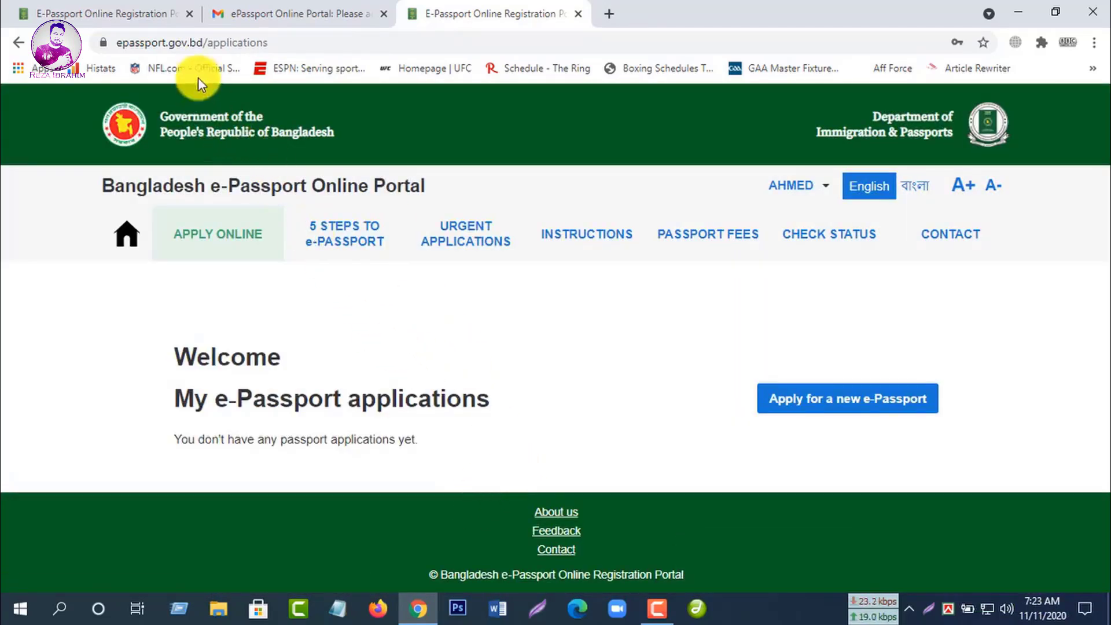
Step: Close the old registration tab and start a new e-Passport application
left_click(188, 12)
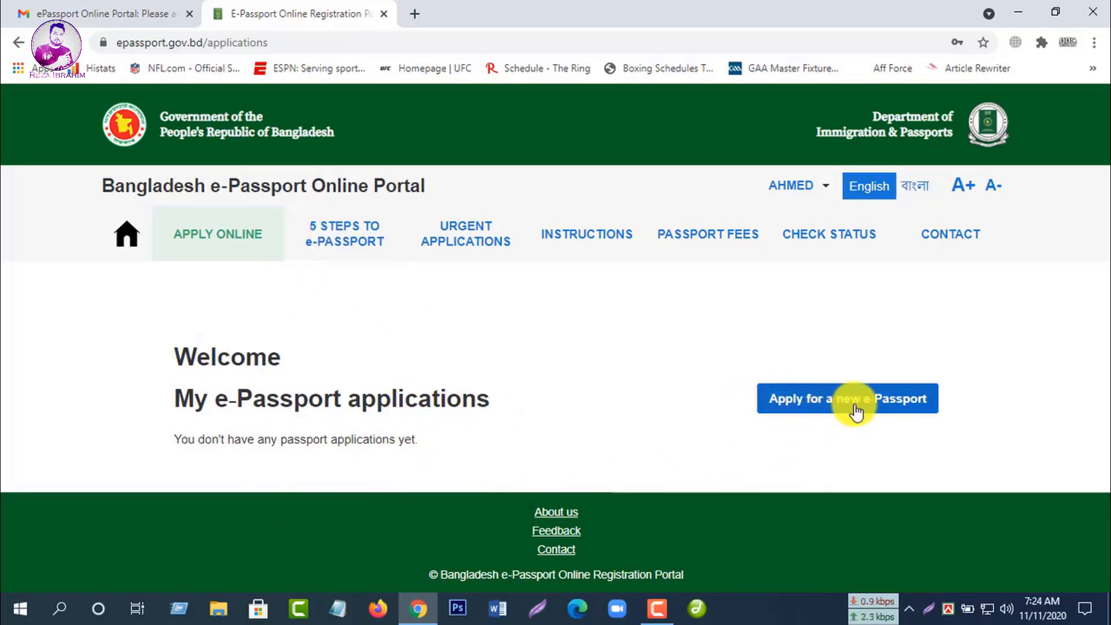
left_click(898, 402)
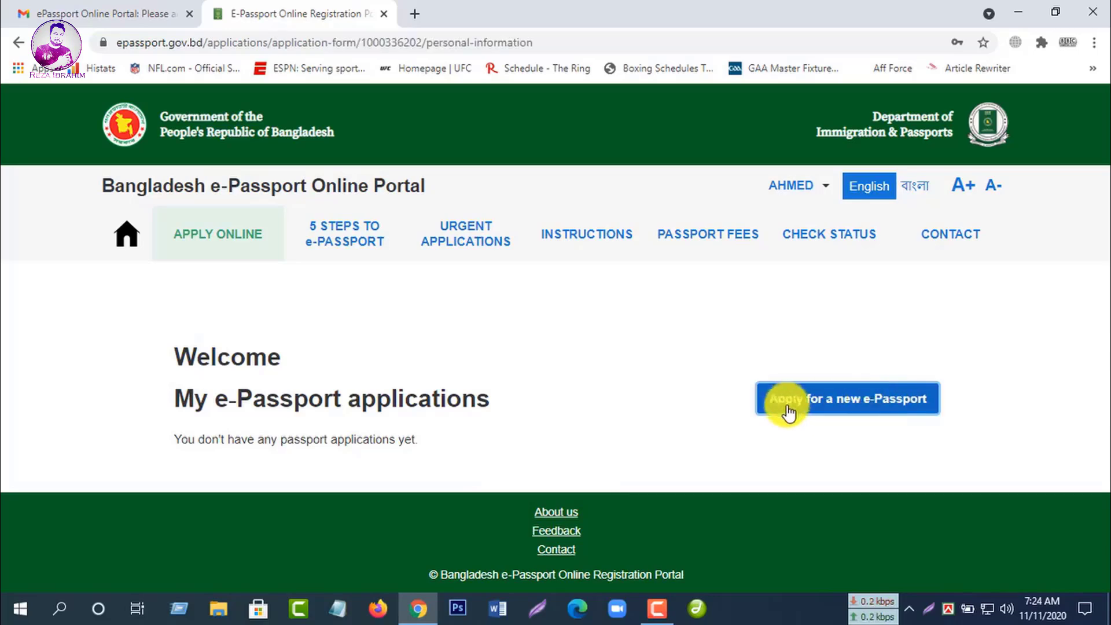
scroll(610, 441, "down", 2)
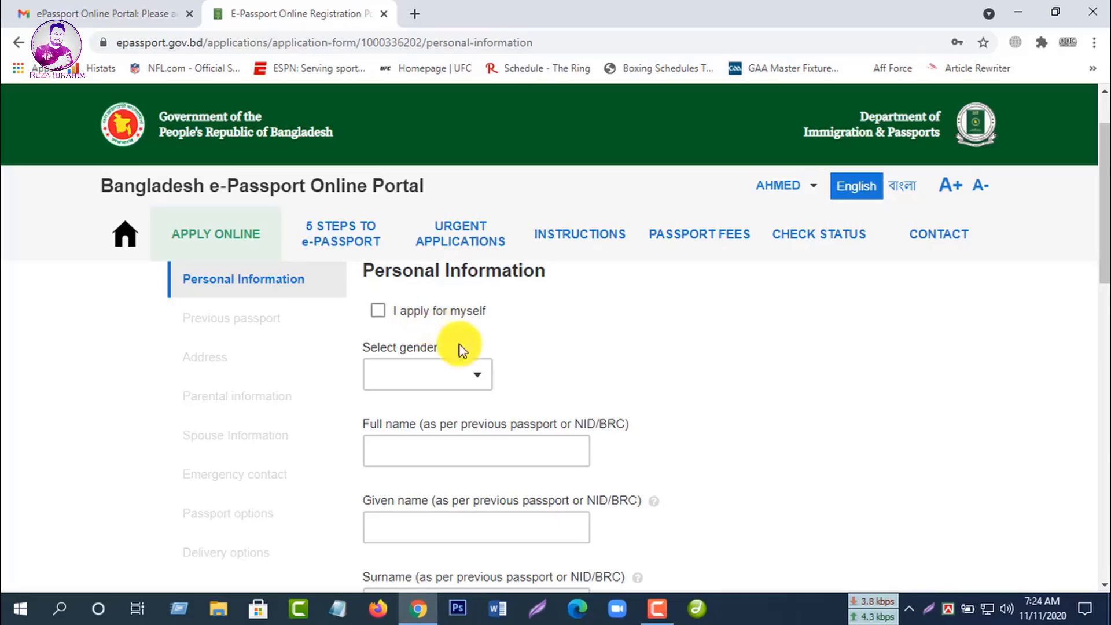
Step: Tick I apply for myself and set the gender to MALE
left_click(378, 317)
scroll(522, 362, "down", 1)
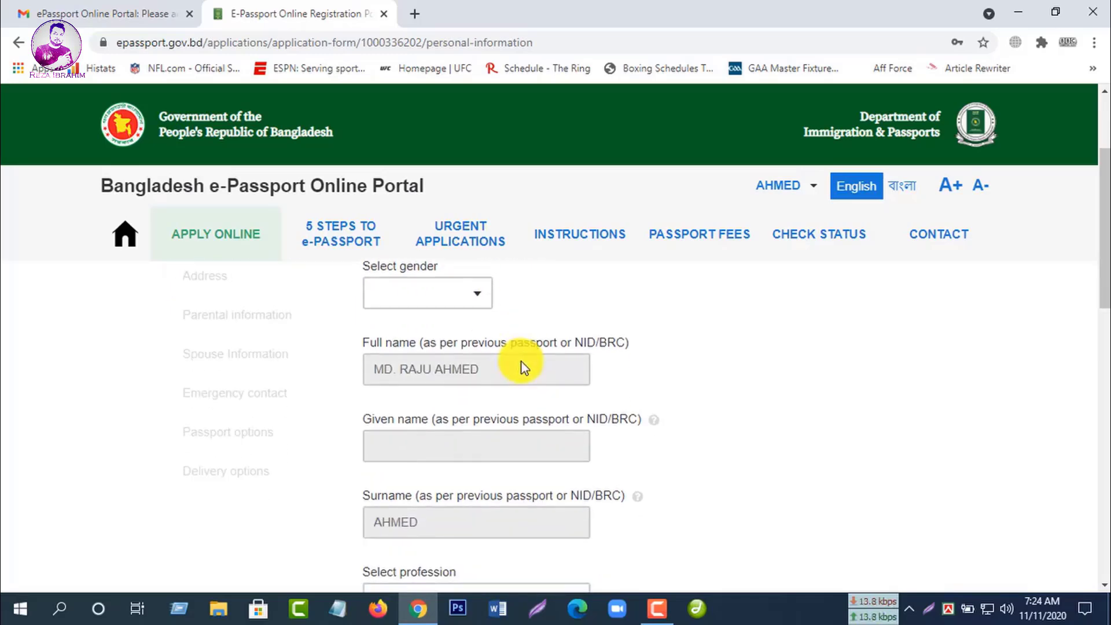
scroll(585, 418, "up", 1)
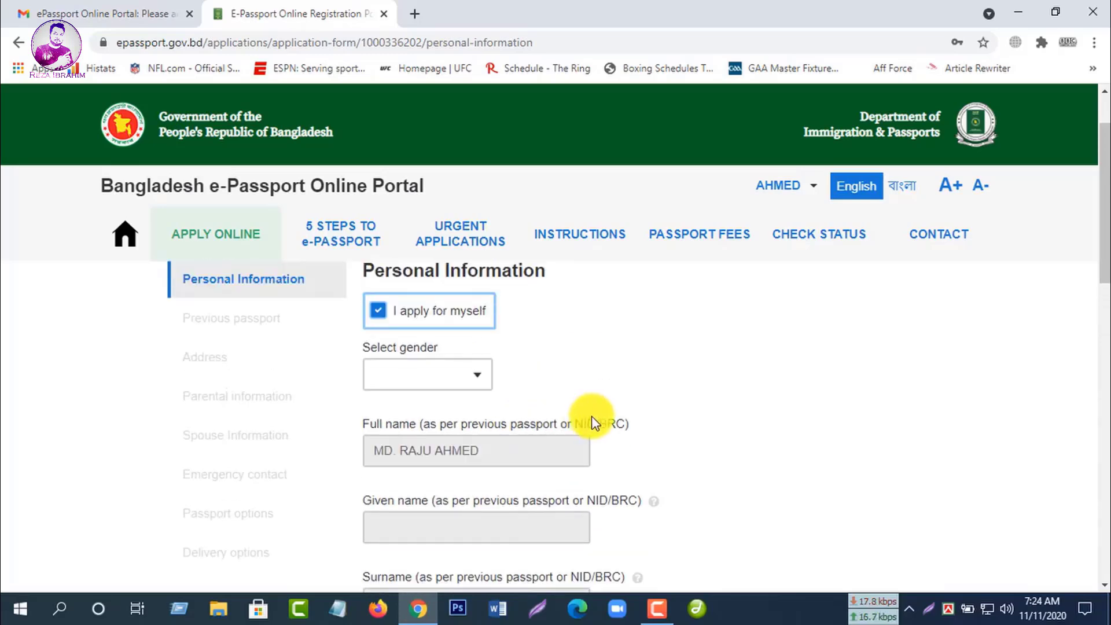
left_click(474, 393)
left_click(415, 418)
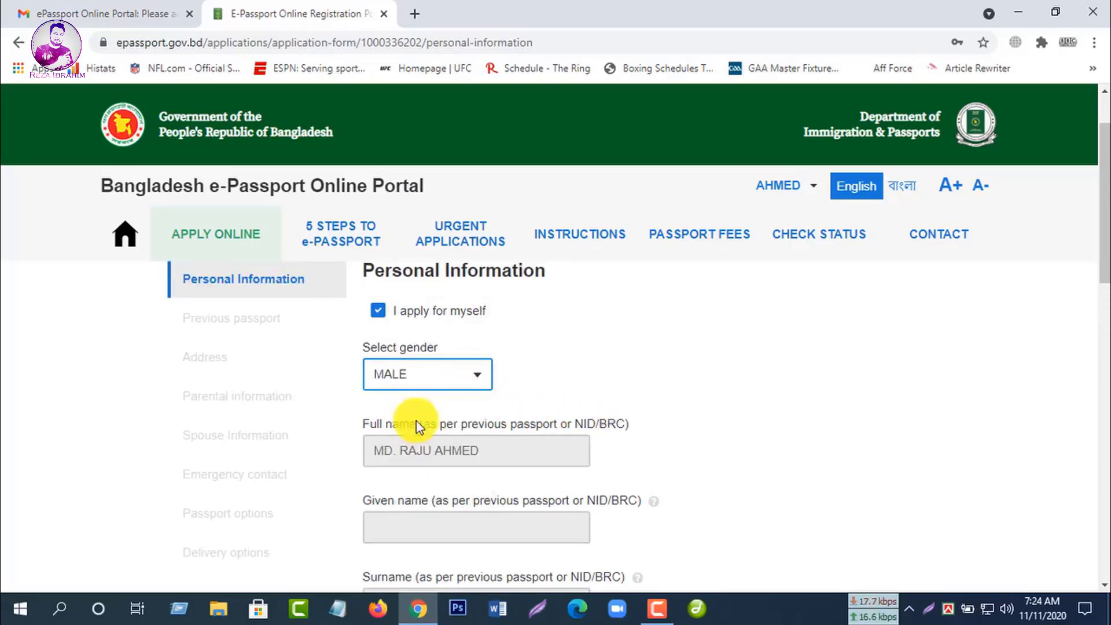
Step: Open the profession list and scroll through it to find OTHERS
scroll(599, 428, "down", 2)
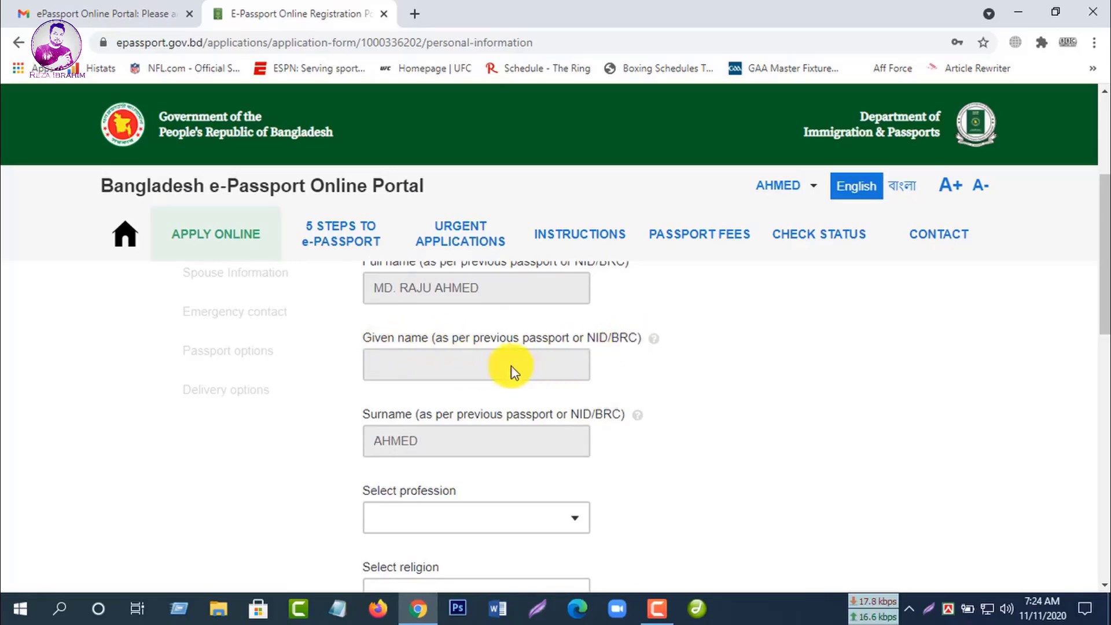
scroll(712, 467, "down", 1)
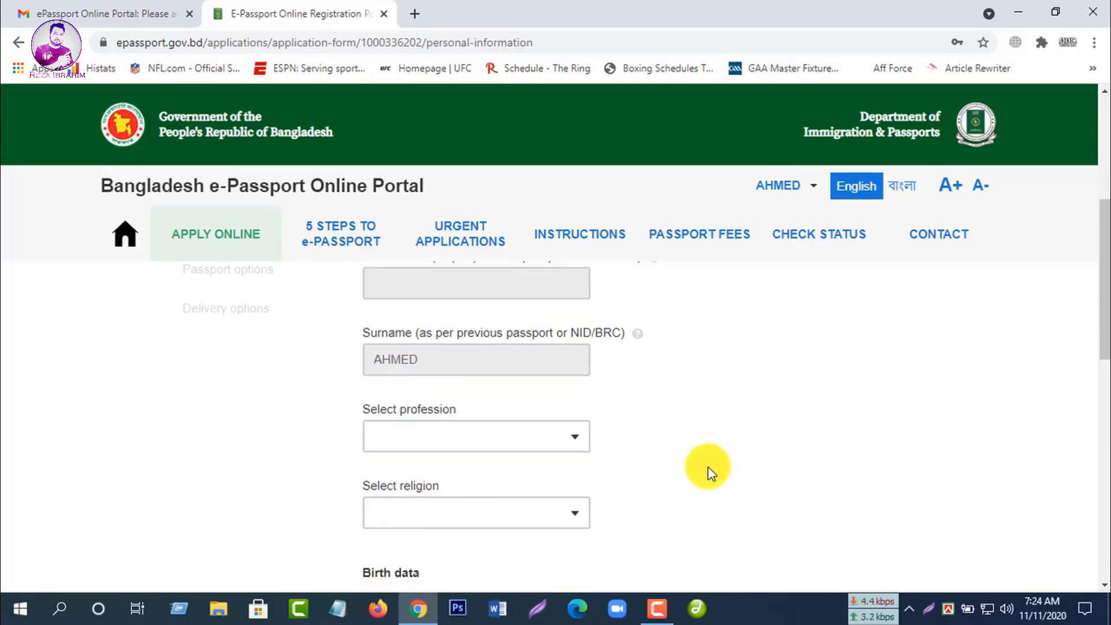
scroll(600, 444, "up", 2)
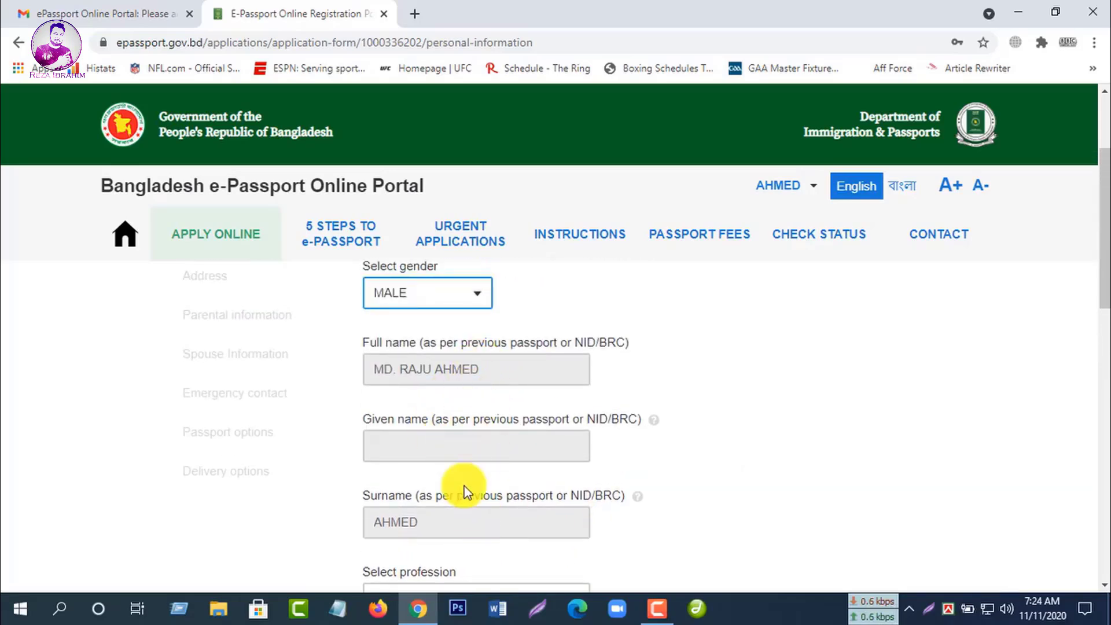
scroll(563, 477, "down", 2)
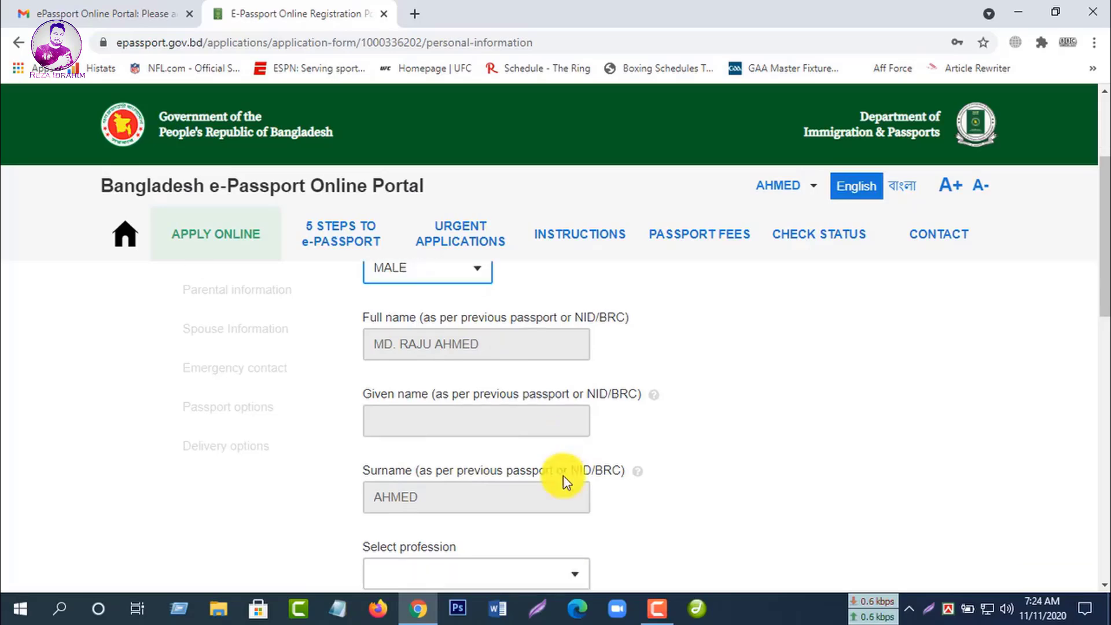
left_click(441, 428)
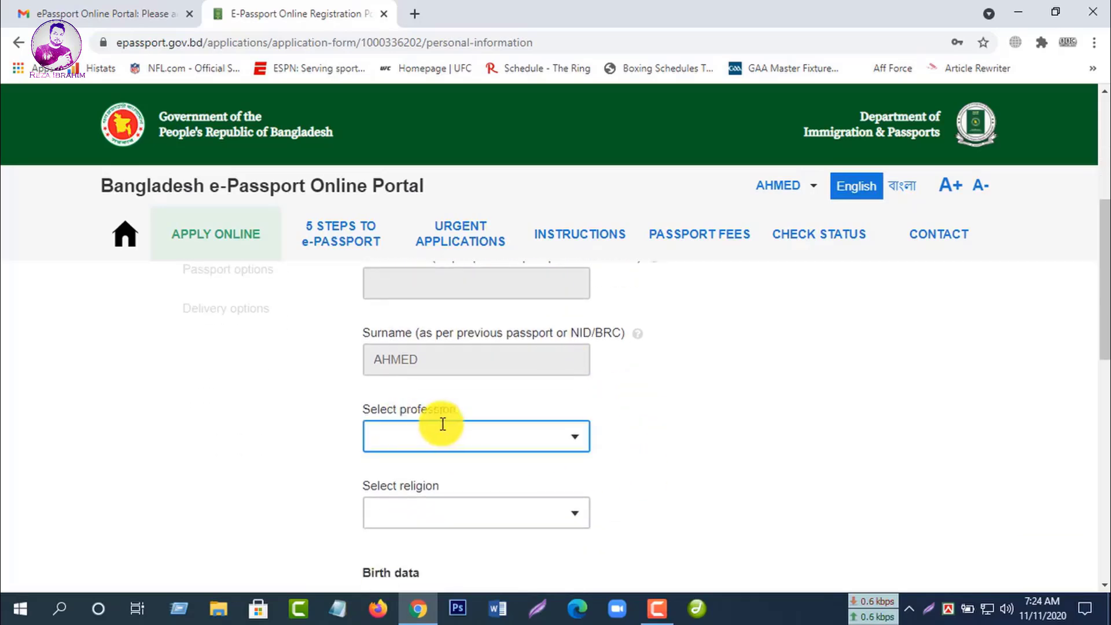
left_click(577, 445)
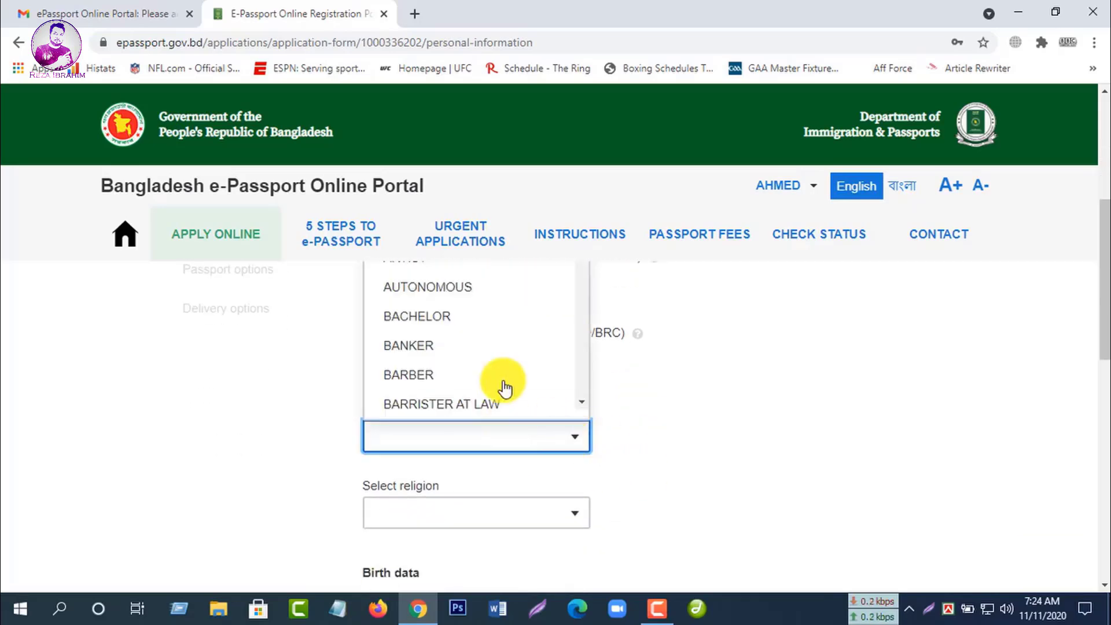
scroll(503, 388, "down", 1)
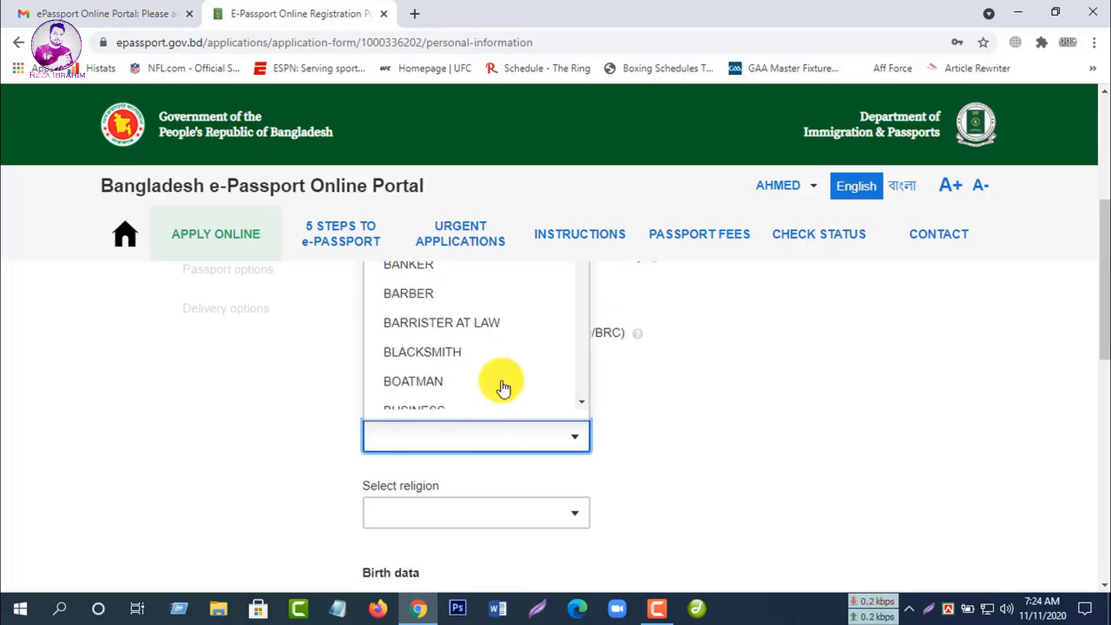
scroll(503, 387, "down", 3)
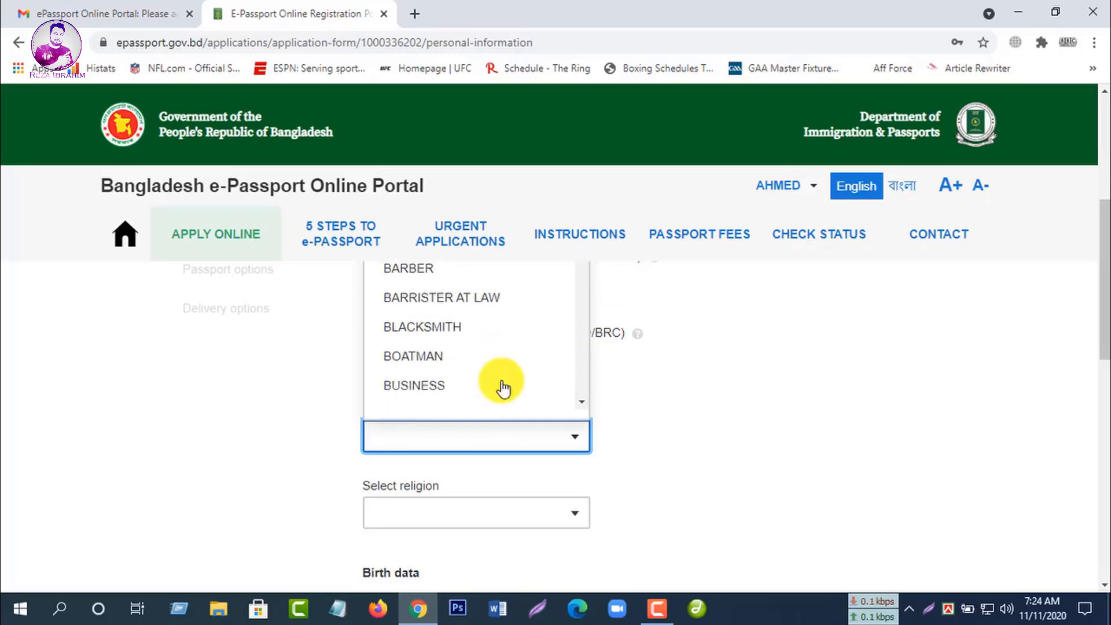
left_click_drag(584, 284, 520, 379)
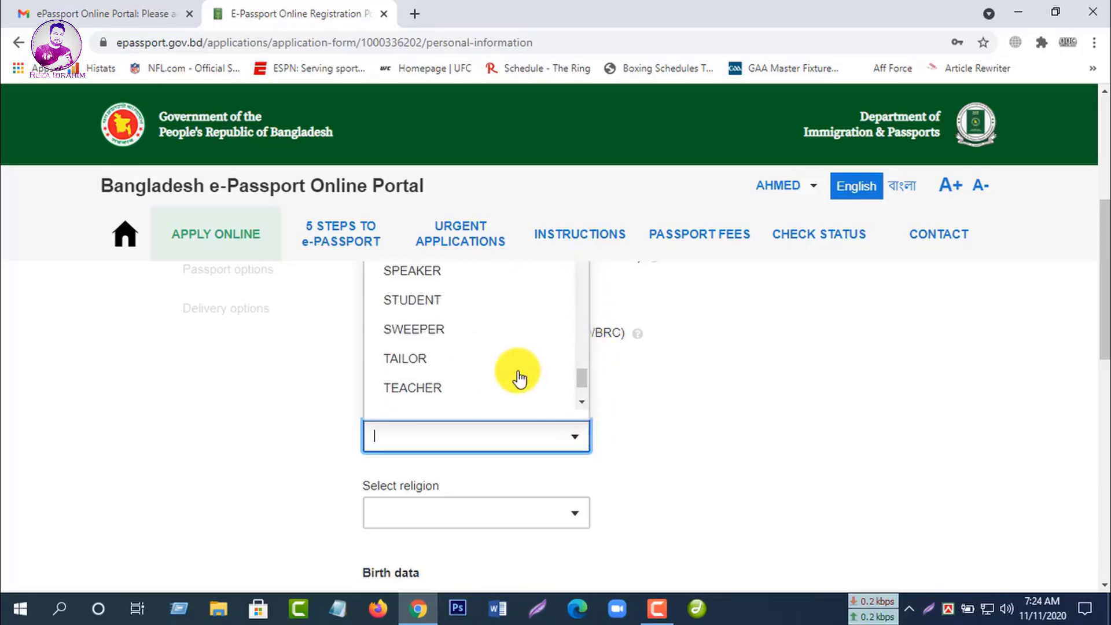
scroll(519, 379, "up", 2)
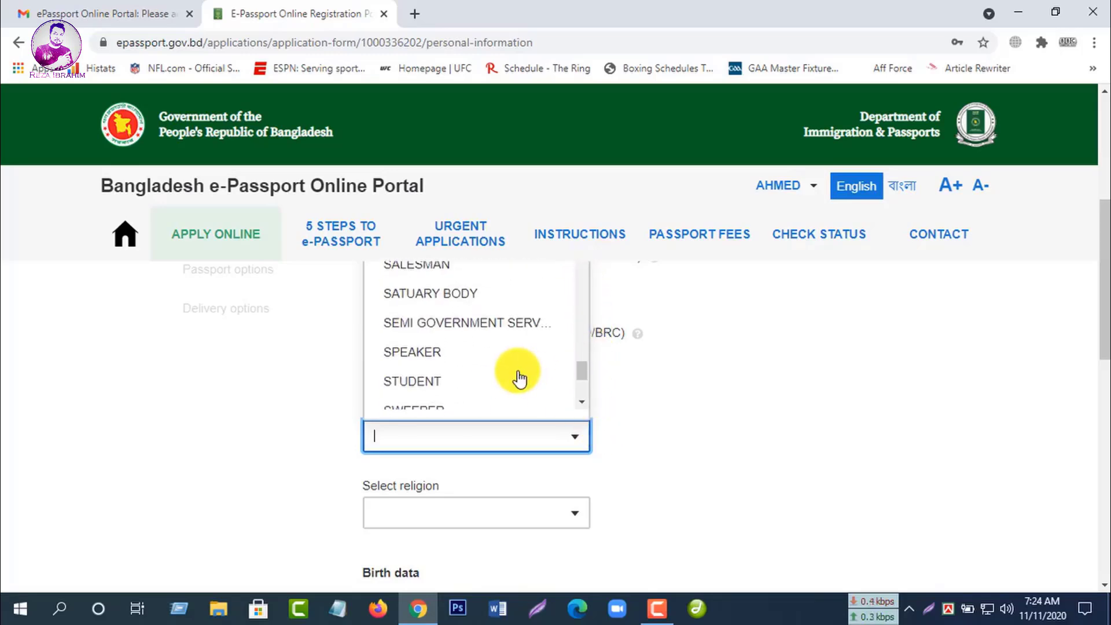
scroll(519, 379, "up", 4)
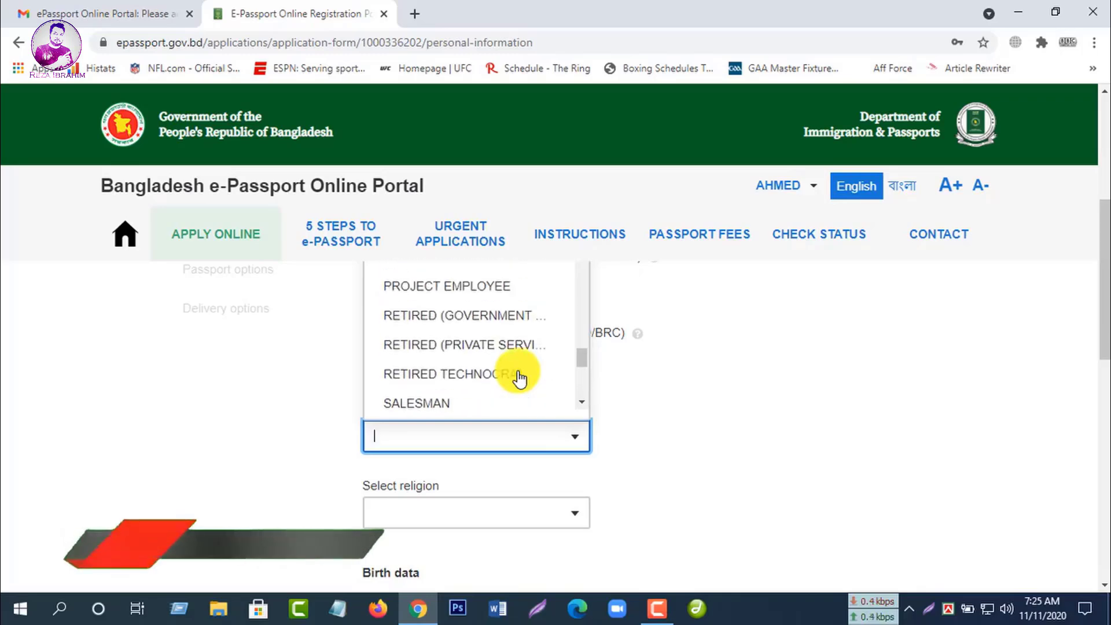
scroll(519, 380, "up", 1)
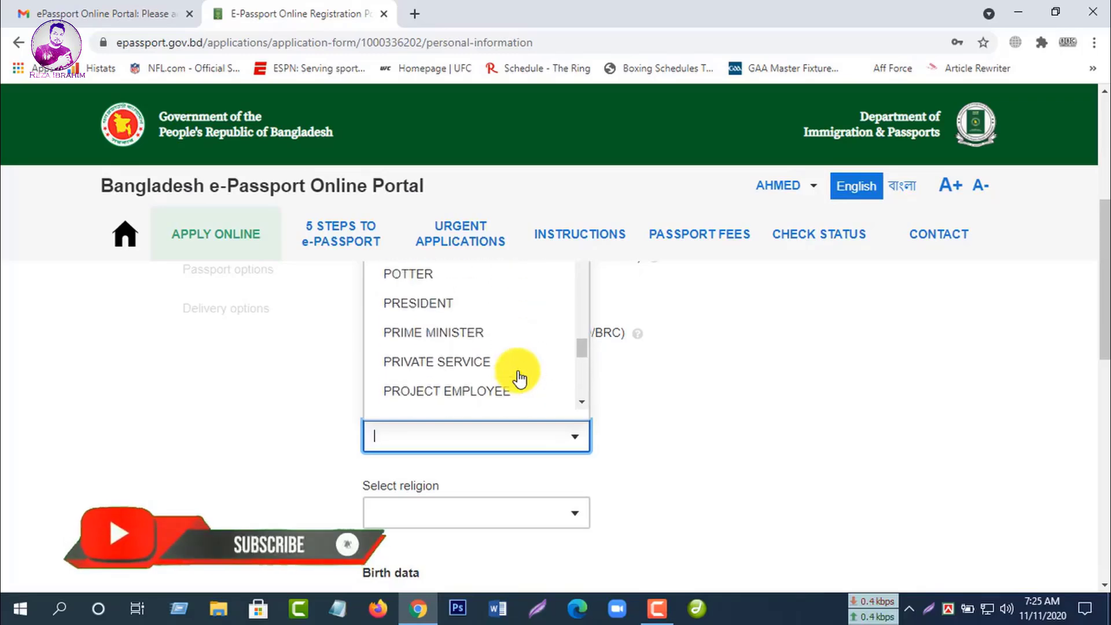
scroll(570, 370, "up", 1)
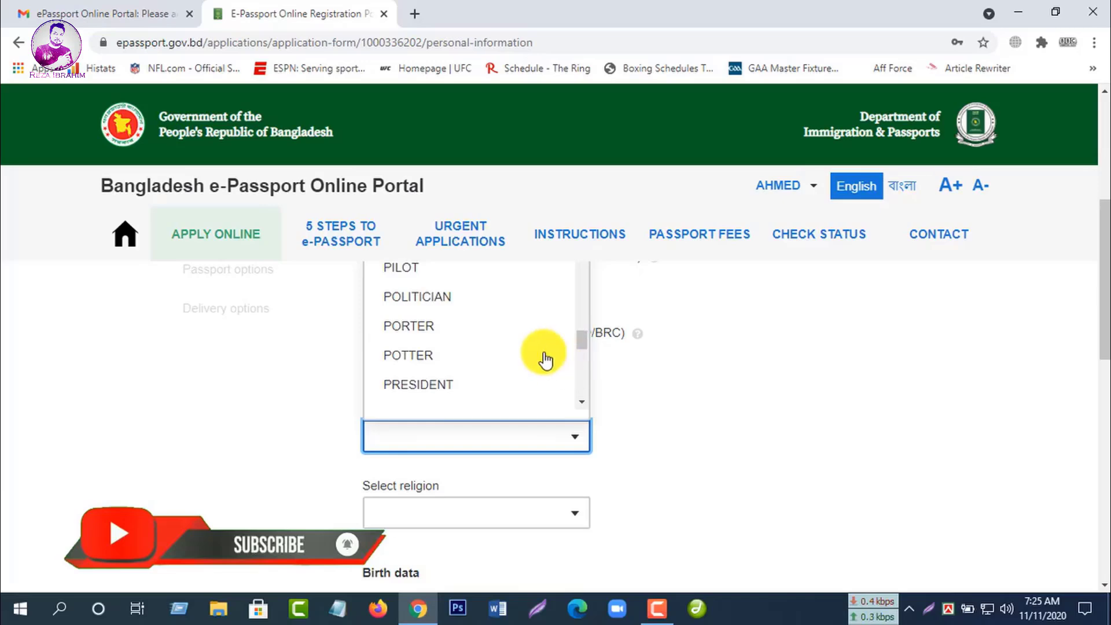
scroll(532, 352, "up", 1)
scroll(533, 351, "up", 1)
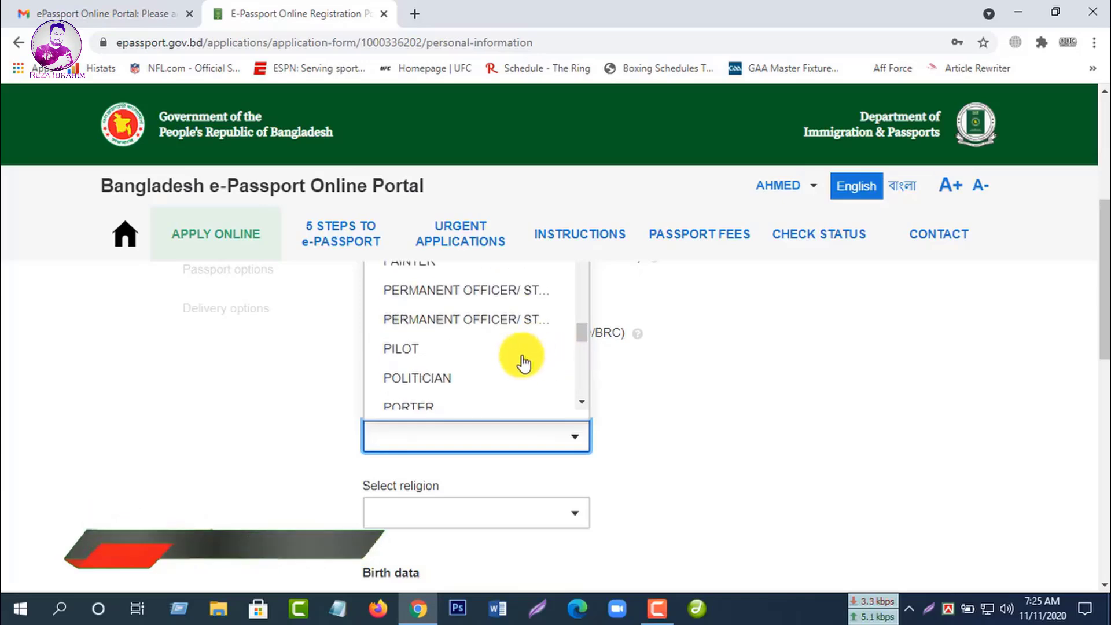
scroll(520, 364, "up", 1)
Step: Set the profession to OTHERS and the religion to ISLAM
left_click(426, 315)
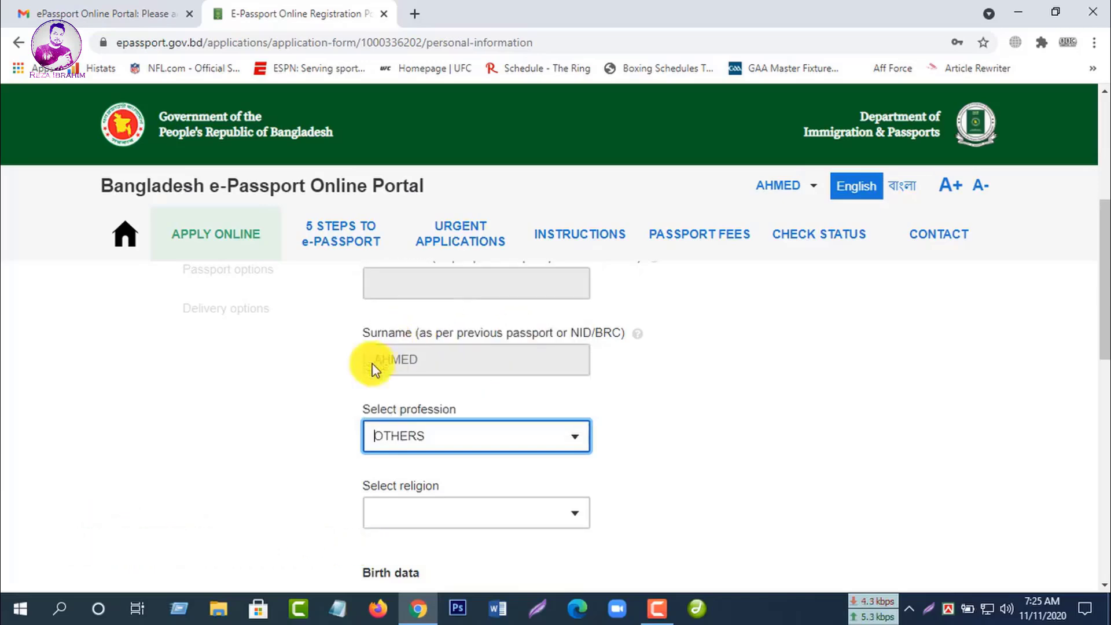
scroll(680, 432, "down", 3)
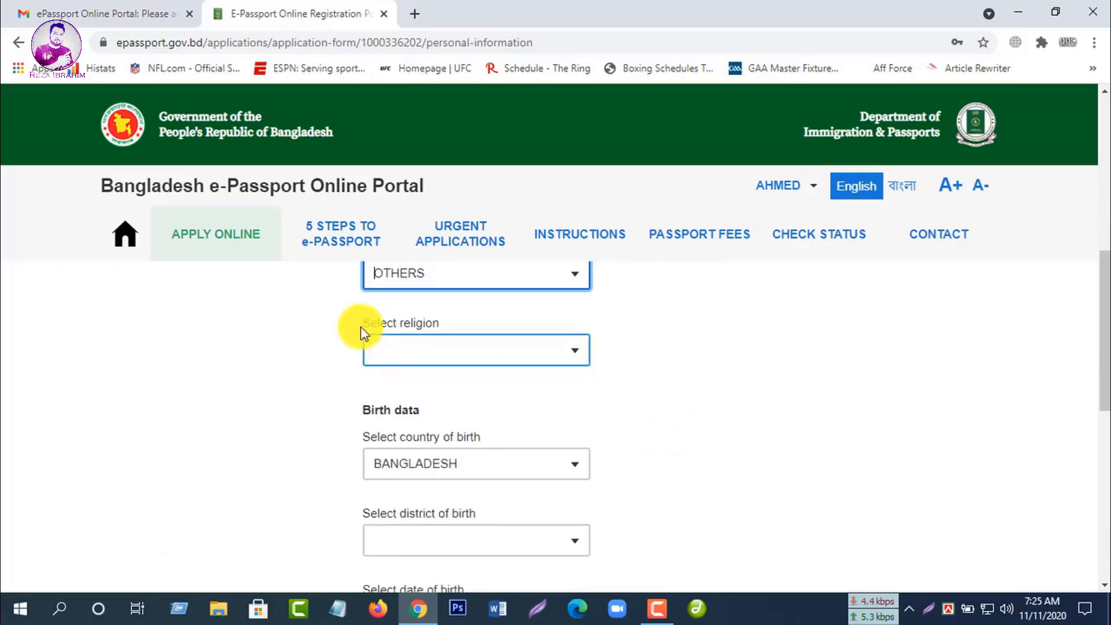
left_click(574, 358)
left_click(472, 480)
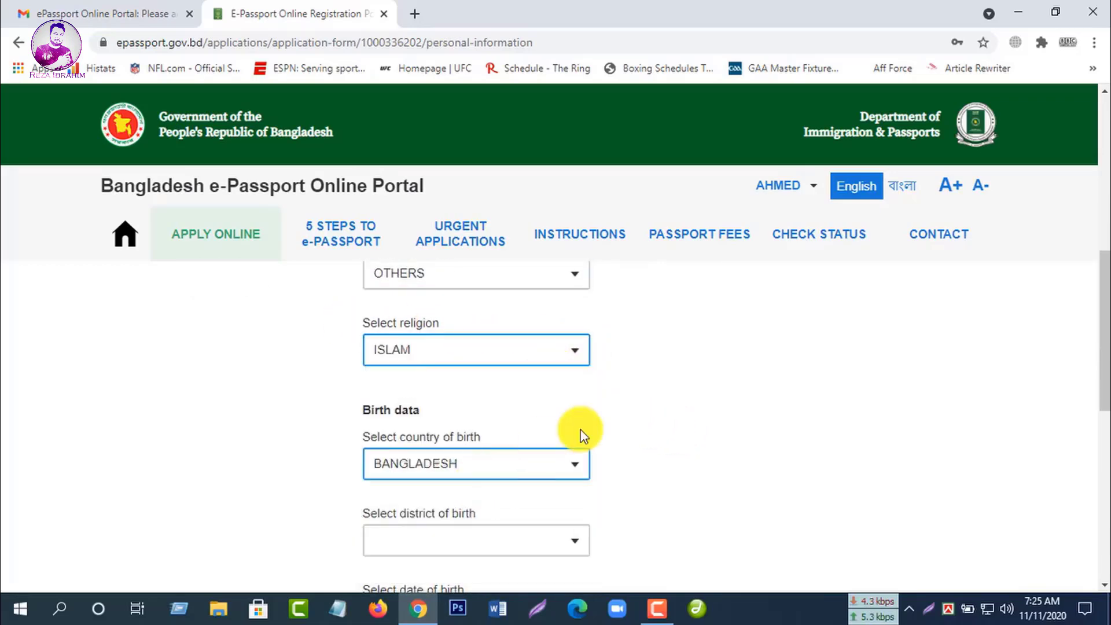
scroll(635, 415, "down", 3)
scroll(636, 417, "up", 1)
scroll(637, 416, "up", 1)
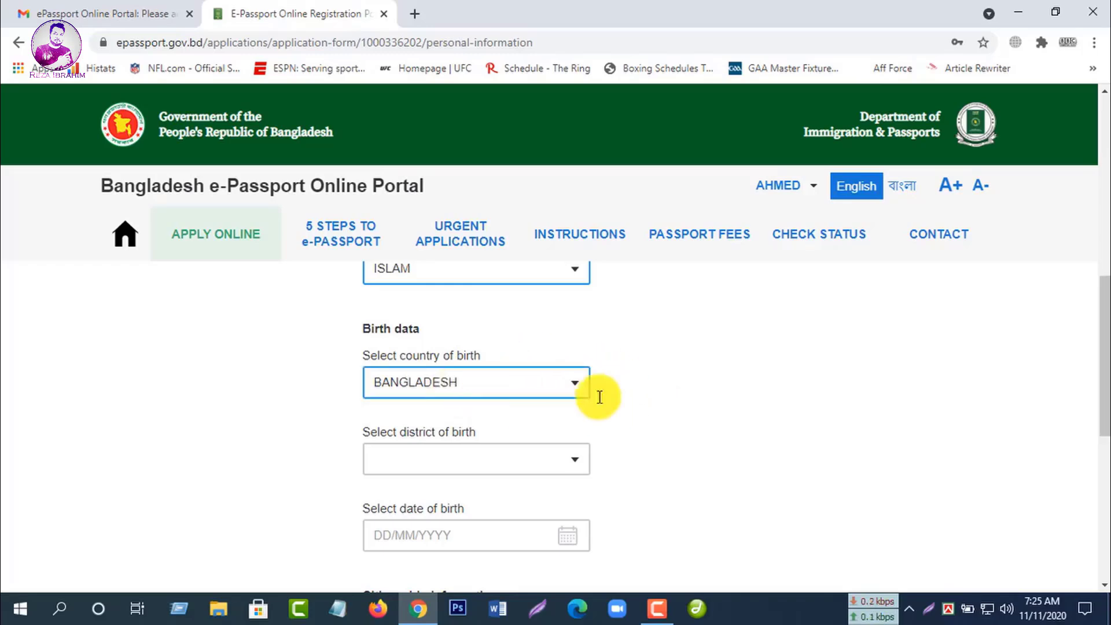
scroll(713, 460, "down", 2)
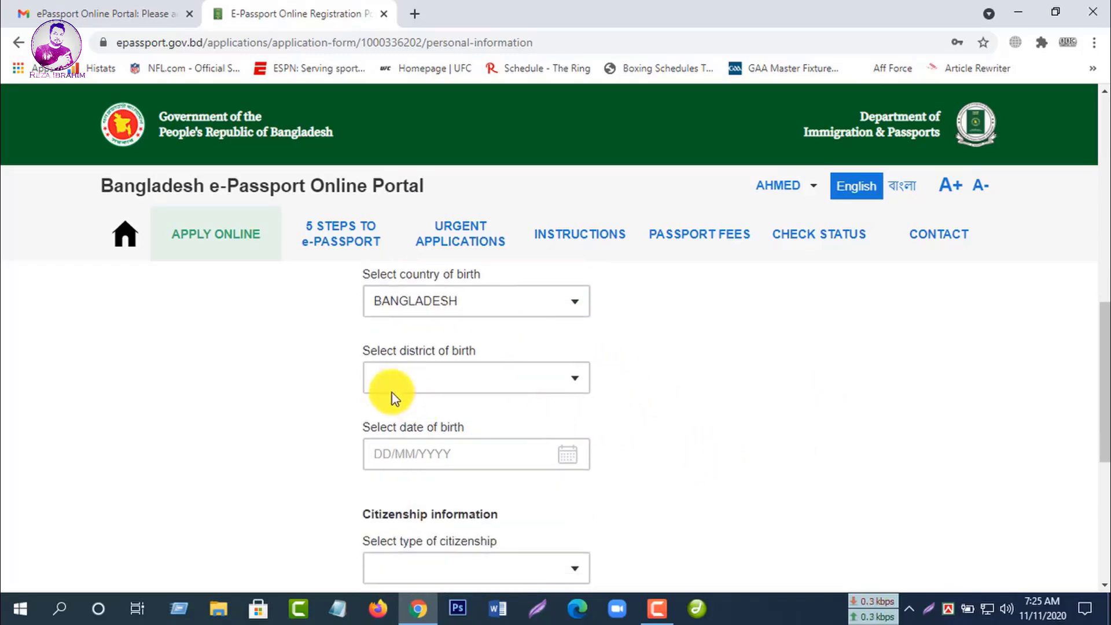
Step: Choose PABNA as the district of birth
left_click(575, 385)
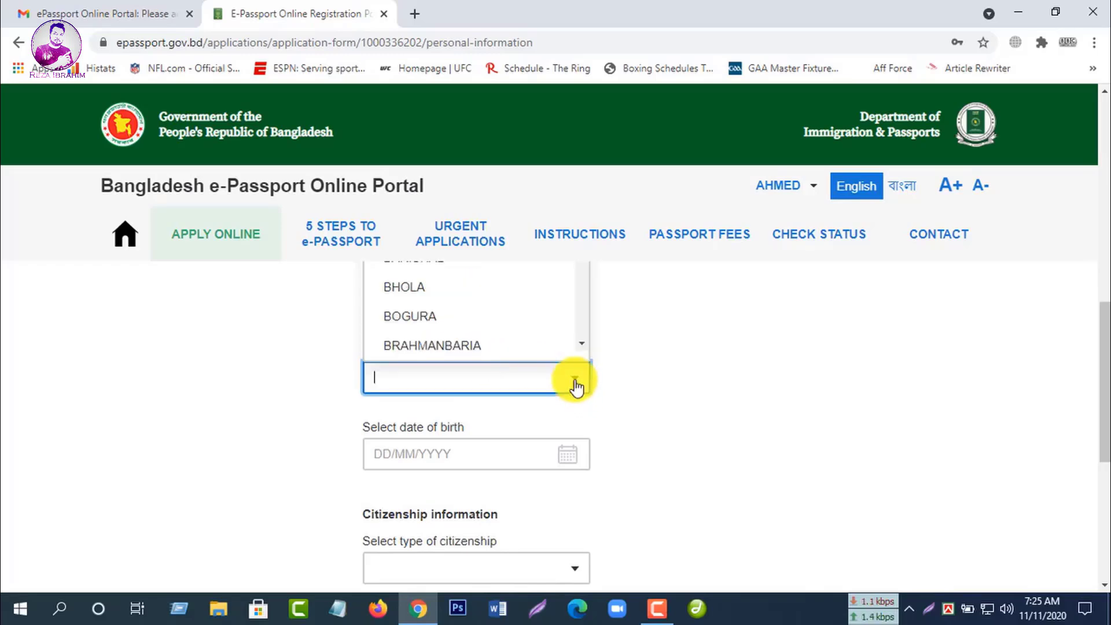
scroll(493, 334, "down", 18)
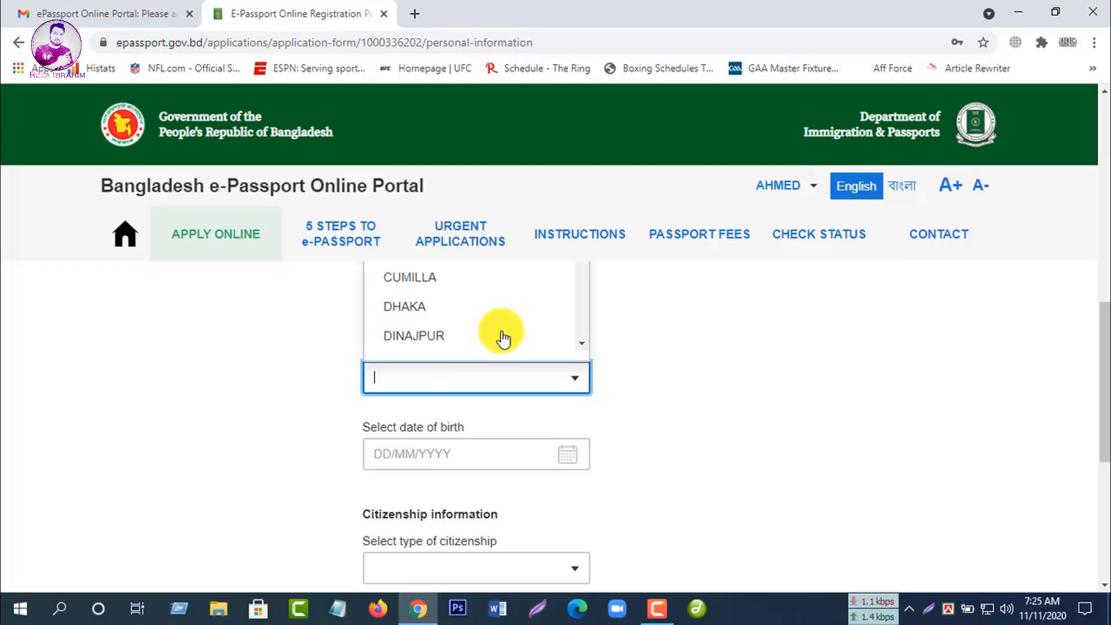
scroll(590, 330, "down", 10)
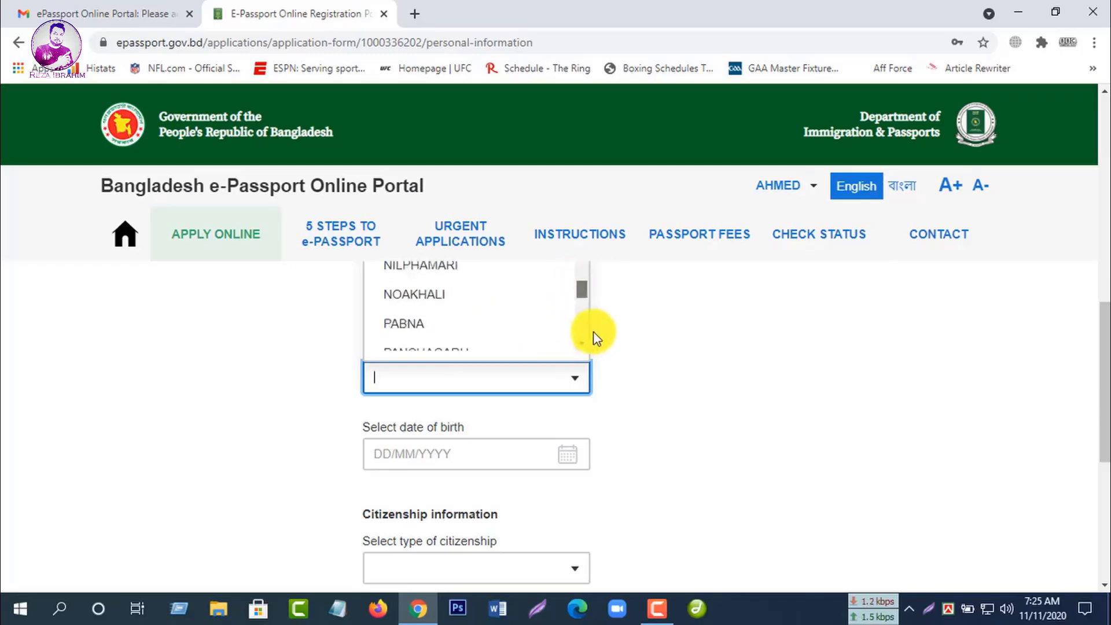
scroll(532, 345, "up", 2)
scroll(533, 344, "up", 4)
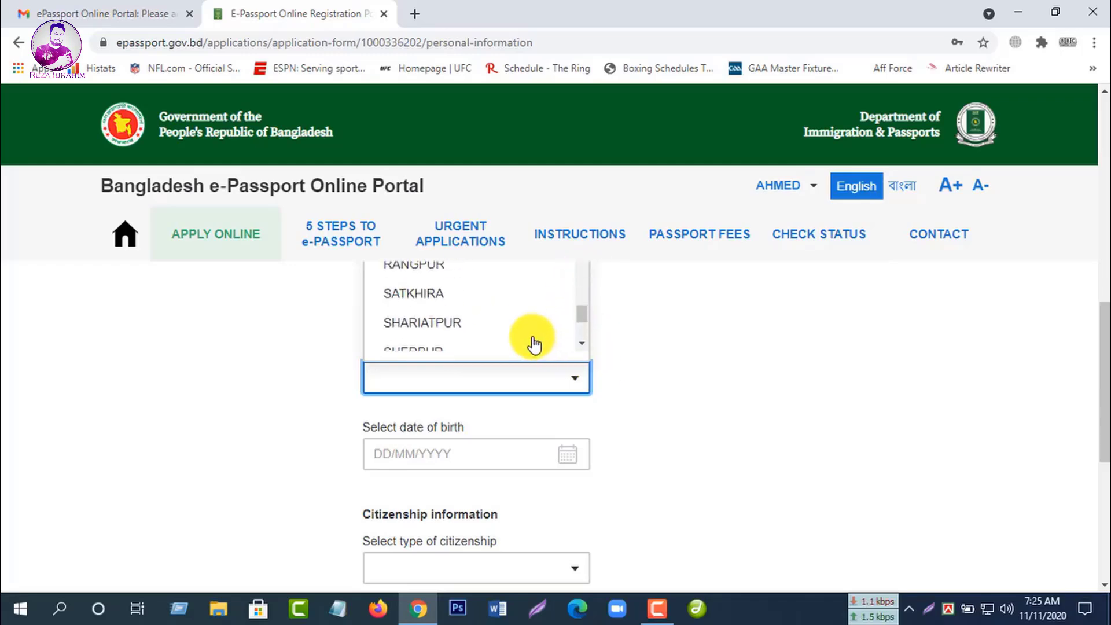
scroll(509, 330, "up", 1)
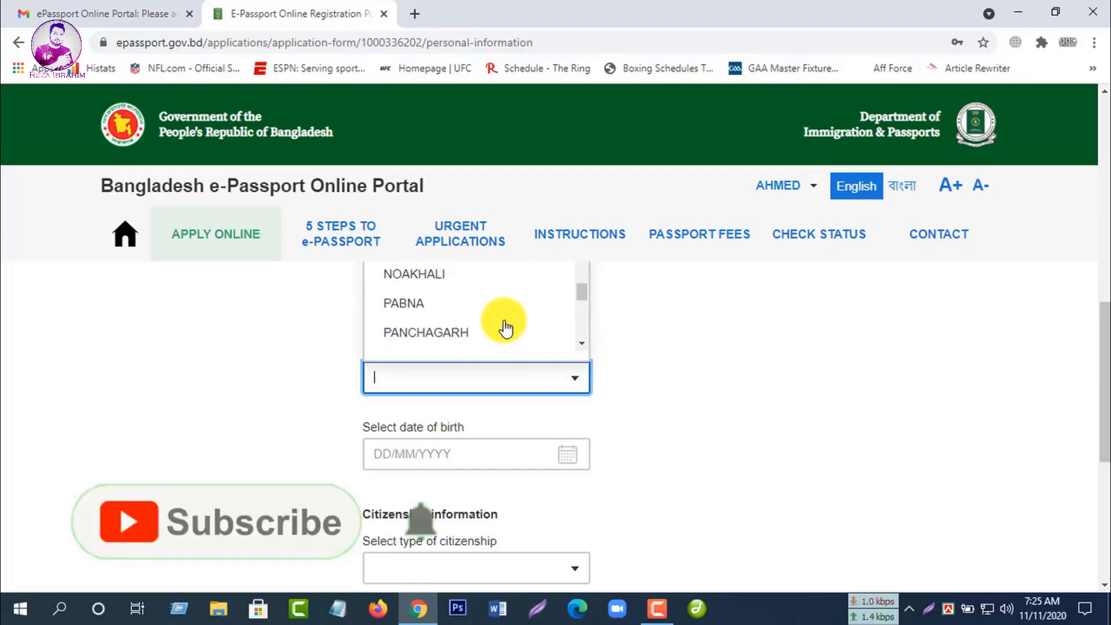
left_click(426, 300)
scroll(604, 360, "down", 1)
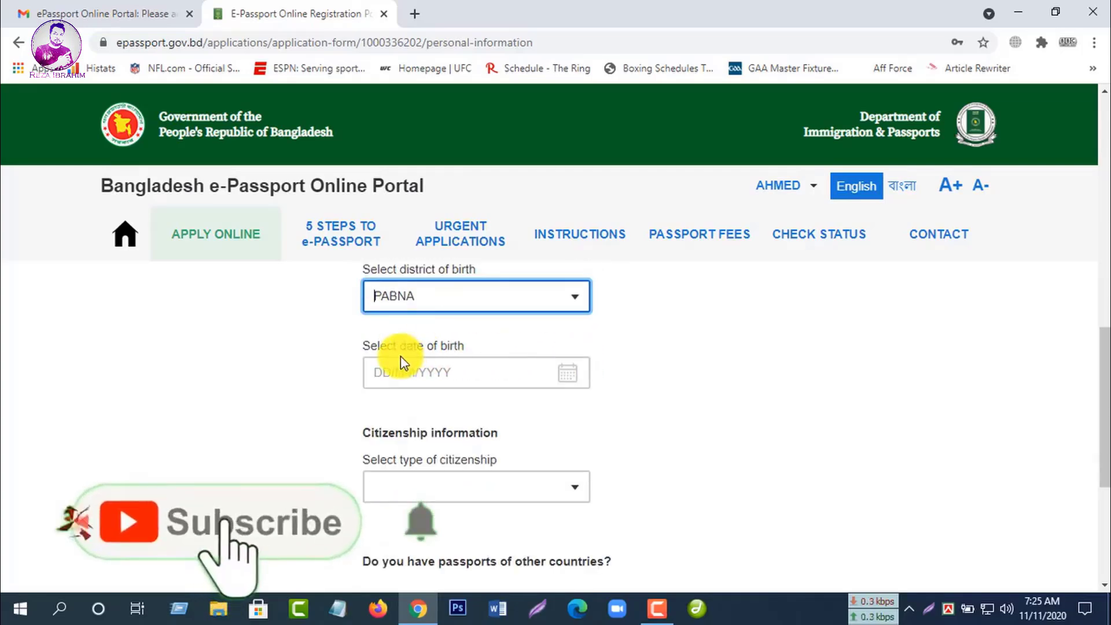
left_click(520, 371)
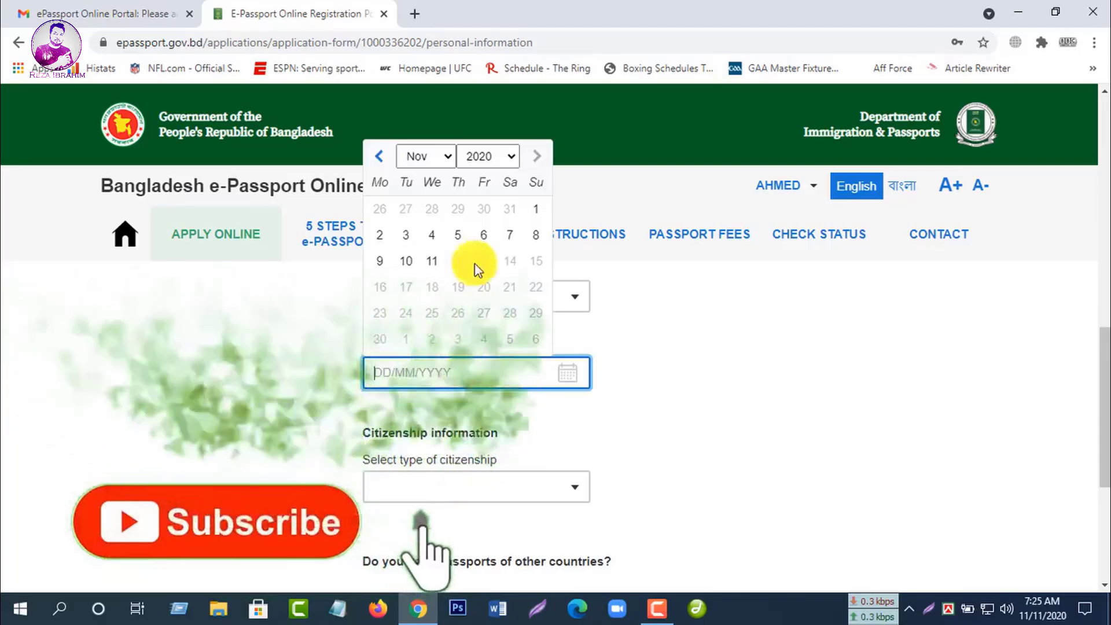
left_click(446, 161)
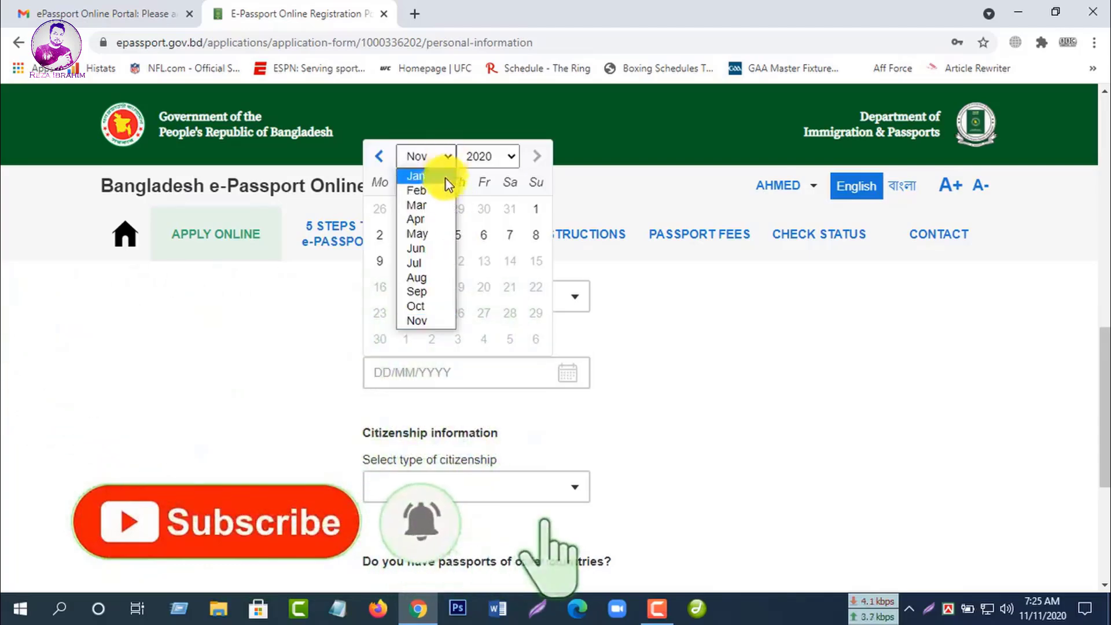
left_click(435, 207)
left_click(506, 167)
left_click(497, 175)
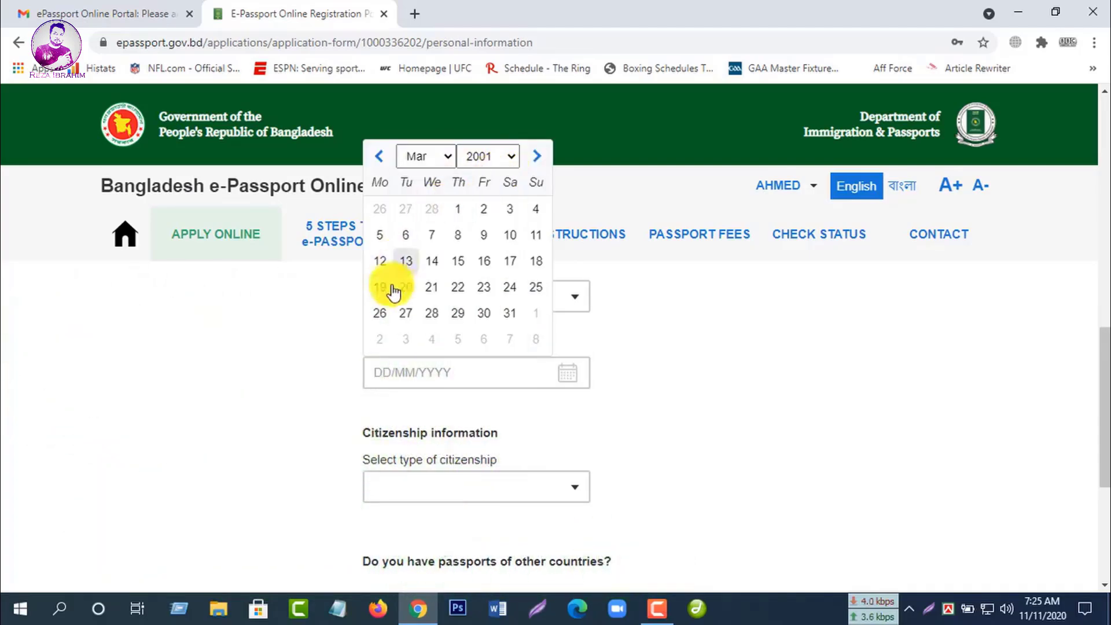
left_click(456, 209)
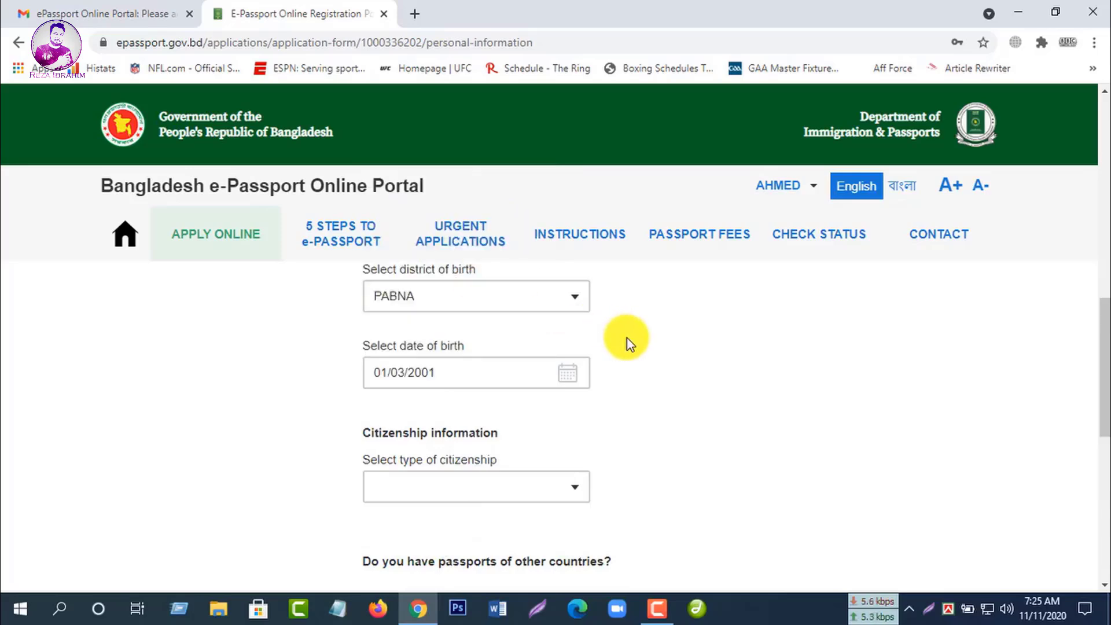
scroll(628, 342, "down", 1)
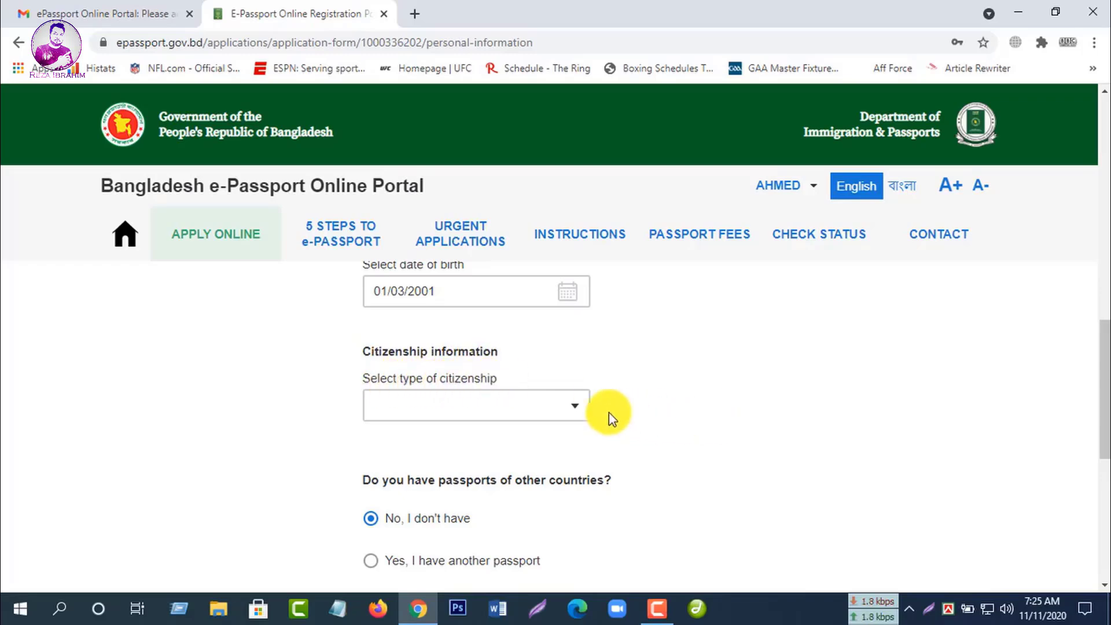
Step: Choose NATURALIZATION as the citizenship type
left_click(575, 406)
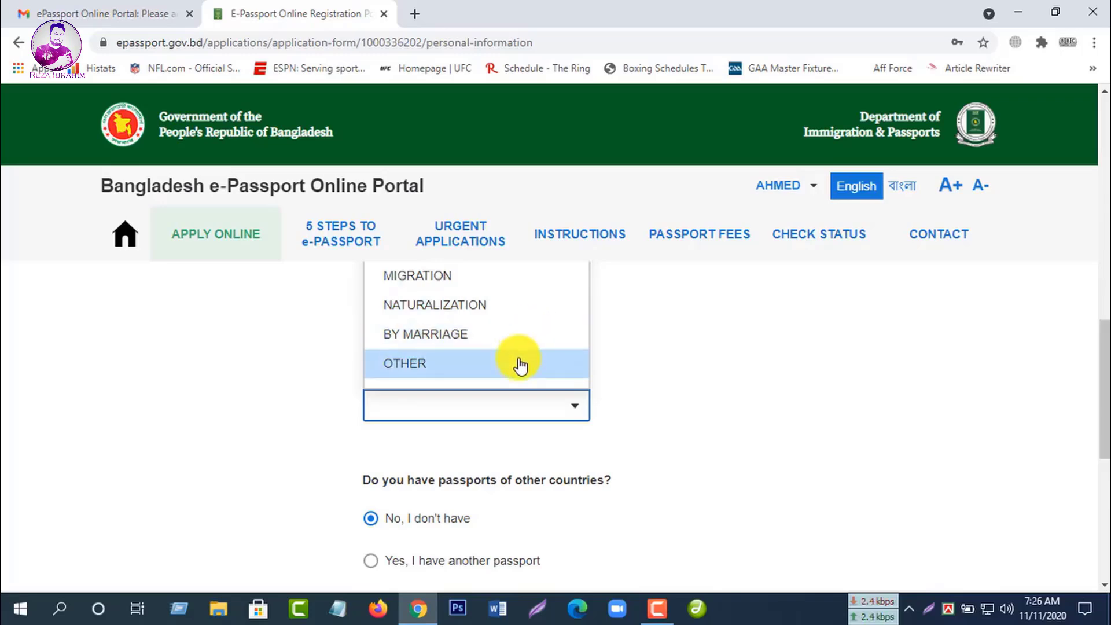
left_click(558, 302)
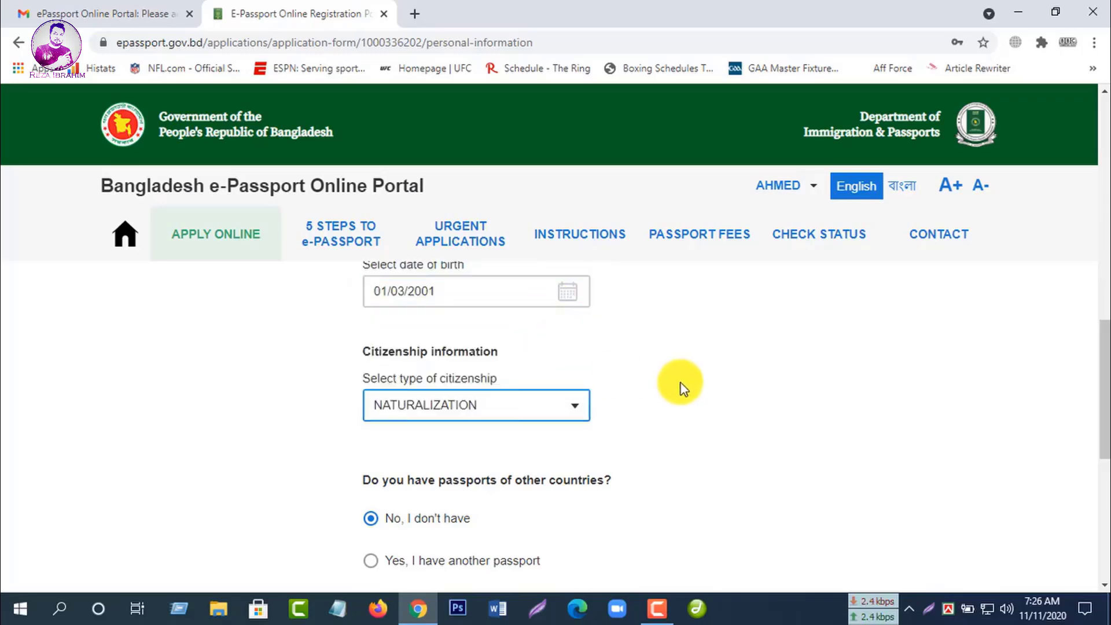
scroll(601, 415, "down", 3)
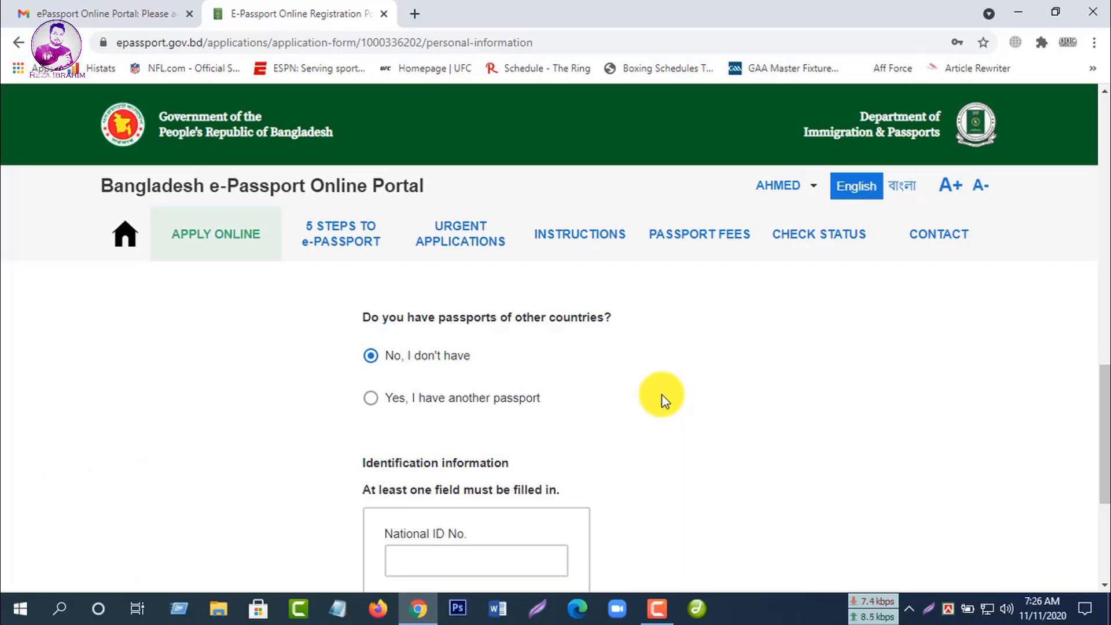
Step: Enter the applicant's National ID number and Birth Register number in the identification fields
scroll(619, 406, "down", 2)
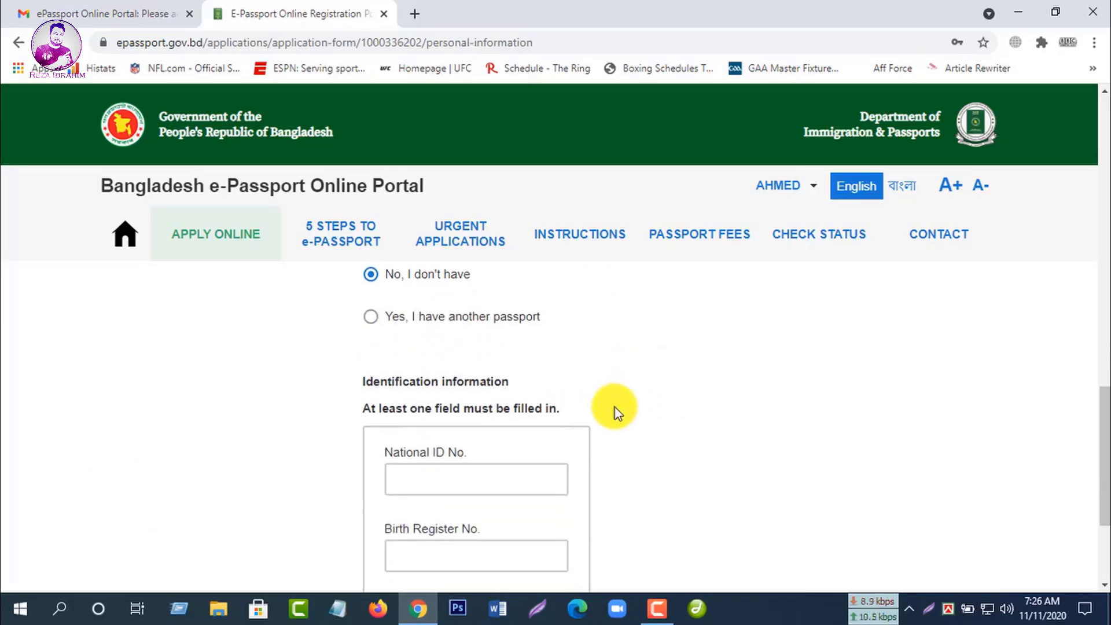
left_click(471, 484)
scroll(521, 480, "down", 2)
key("Tab")
left_click(441, 401)
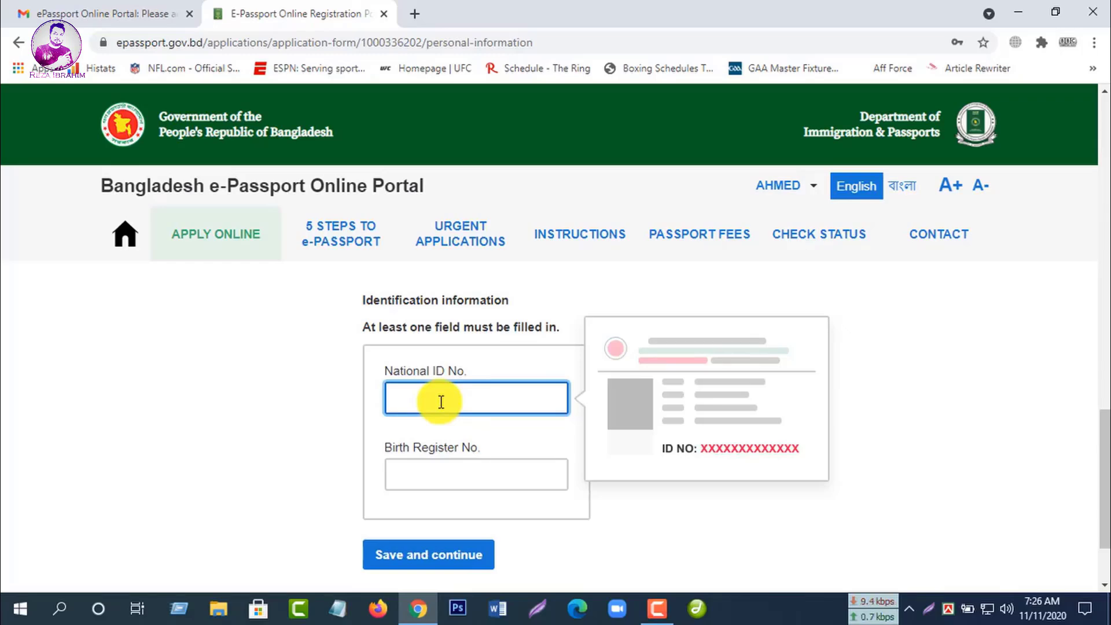
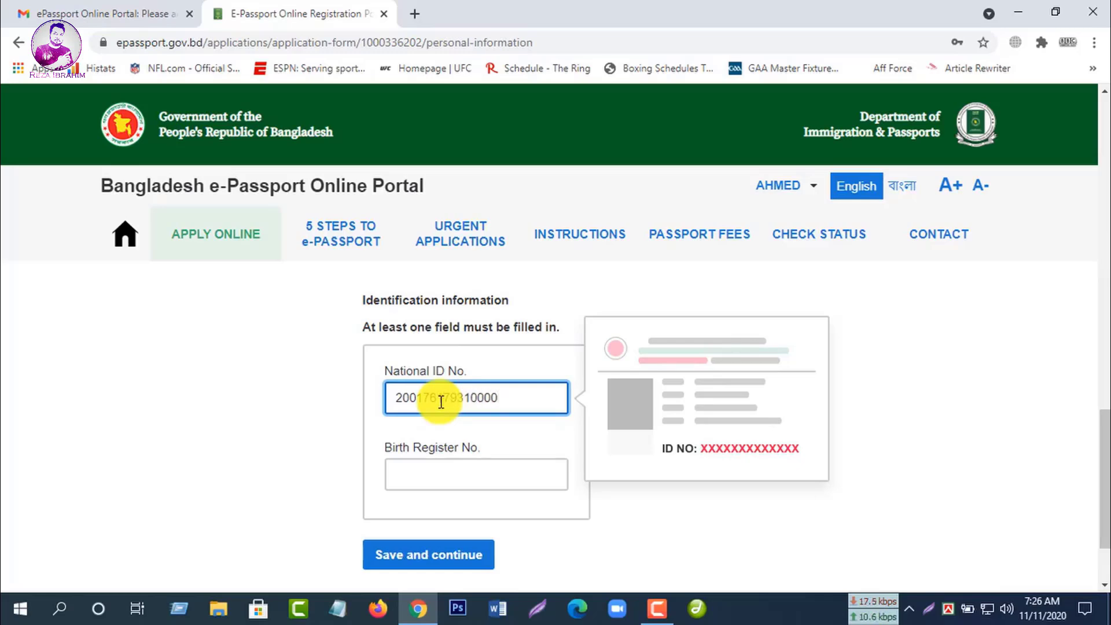
left_click(471, 478)
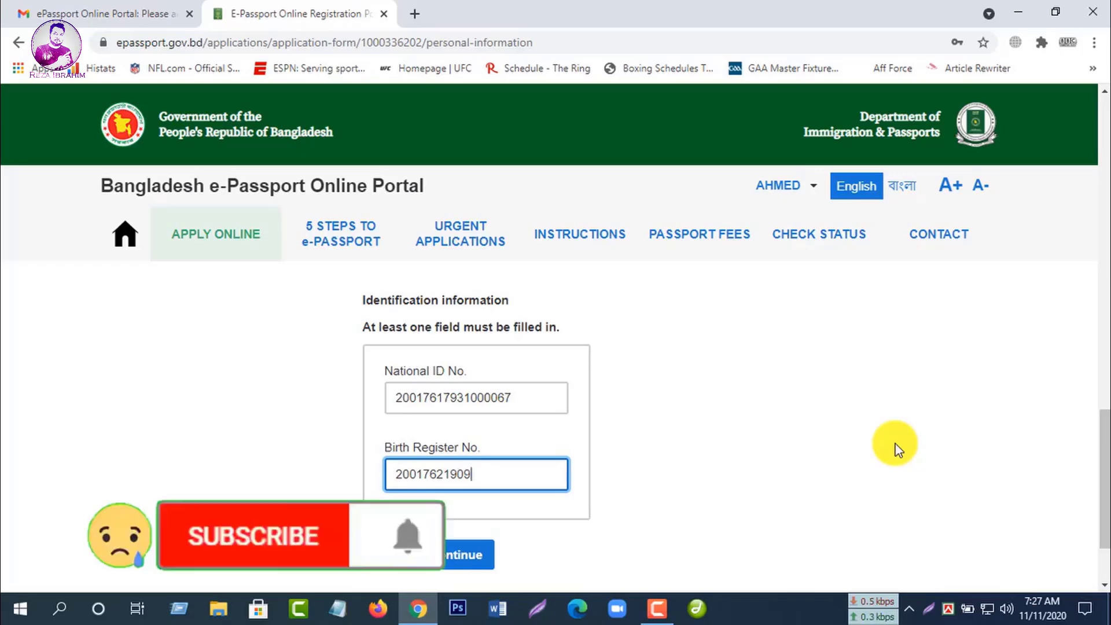
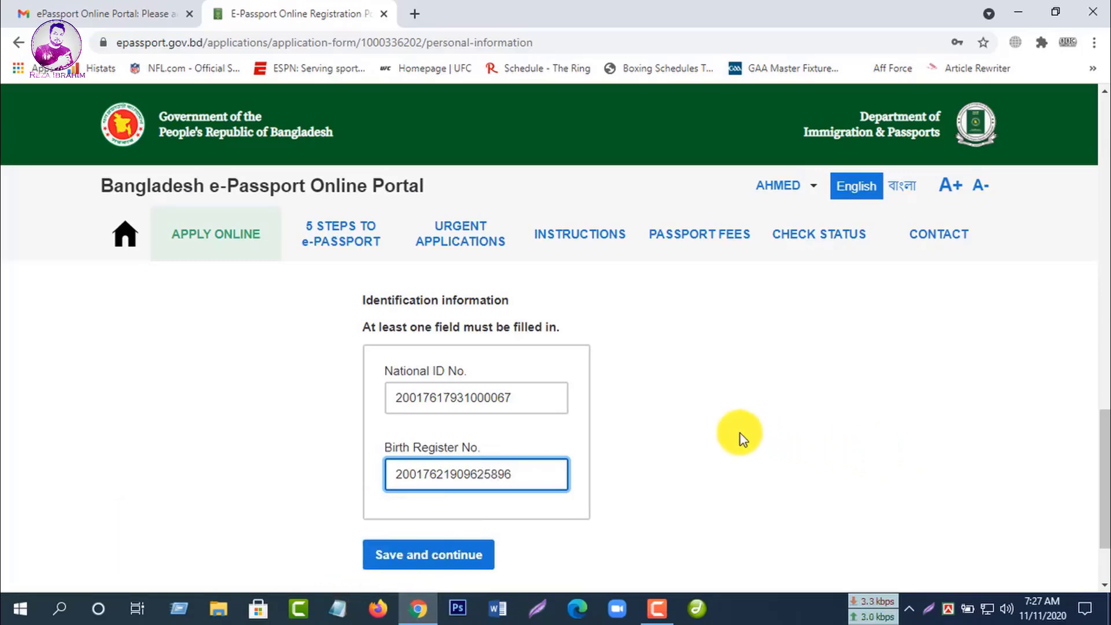
Step: Save the personal information, answer 'No' to having a previous passport, and continue
left_click(464, 556)
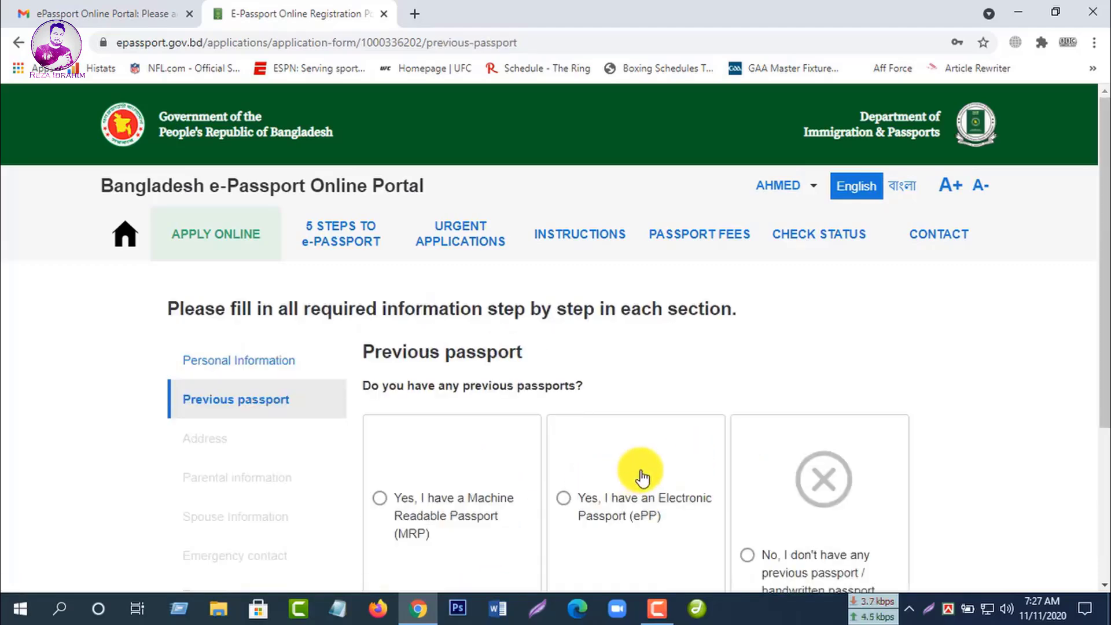
scroll(1023, 423, "down", 1)
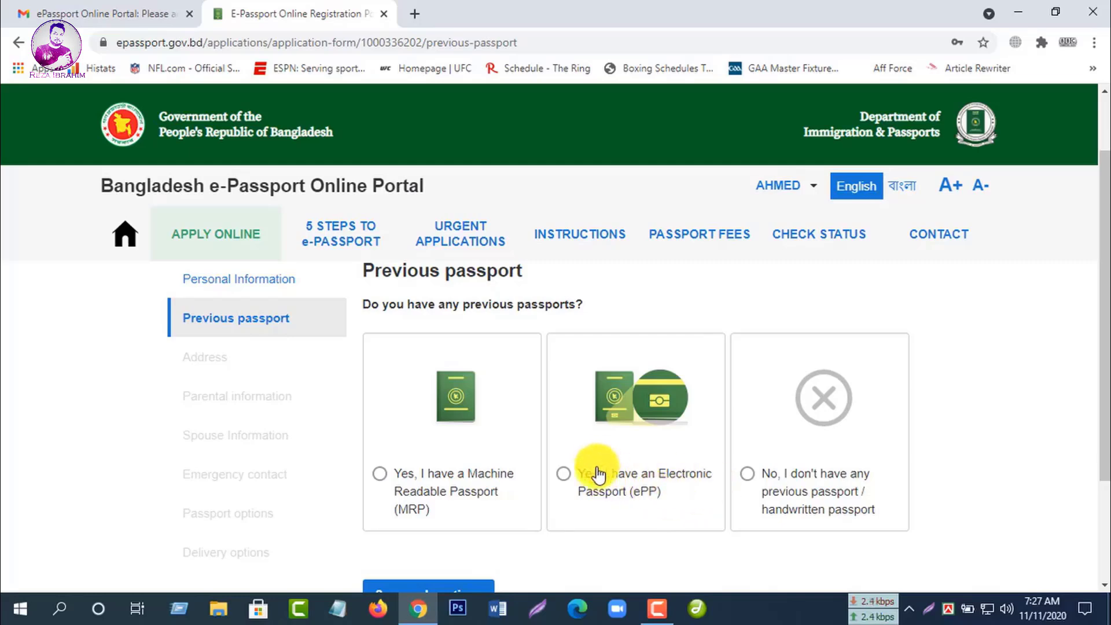
left_click(748, 478)
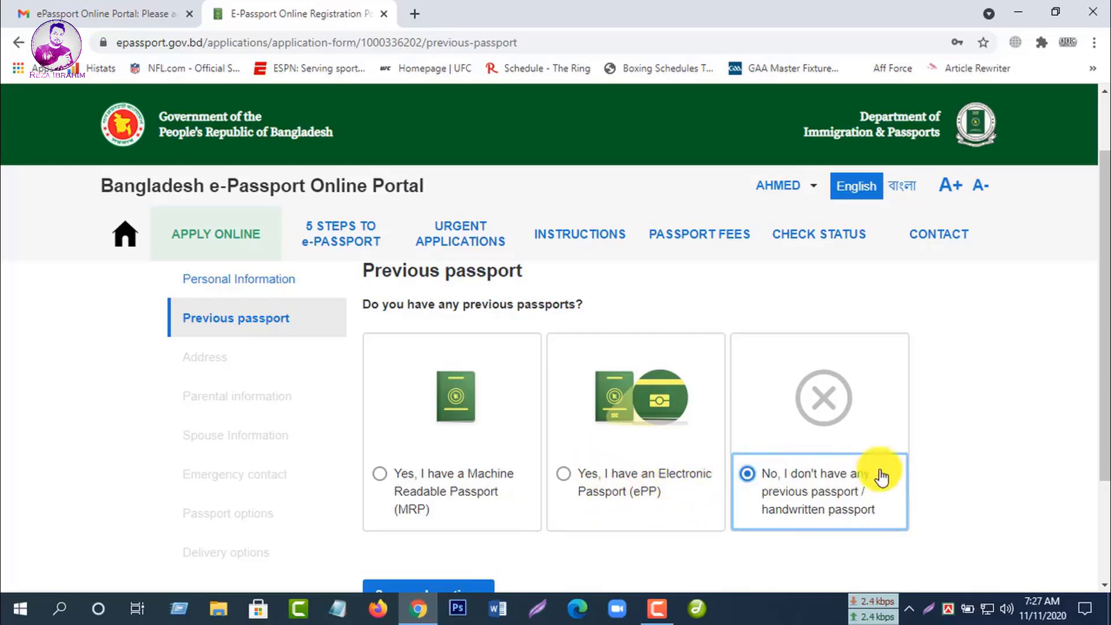
scroll(903, 468, "down", 3)
left_click(436, 453)
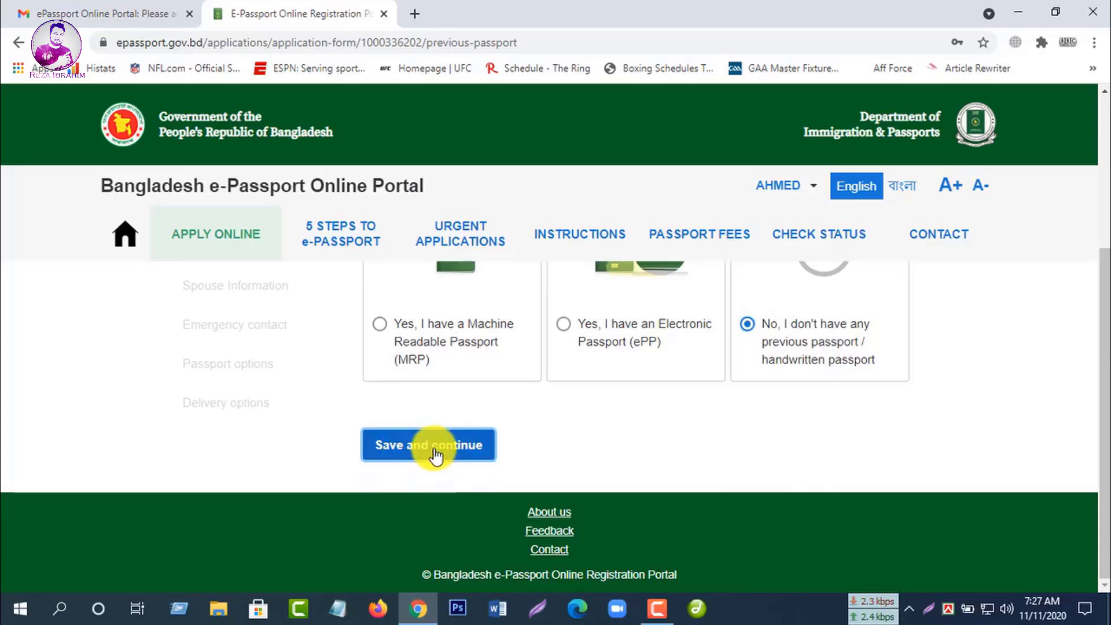
scroll(885, 417, "down", 3)
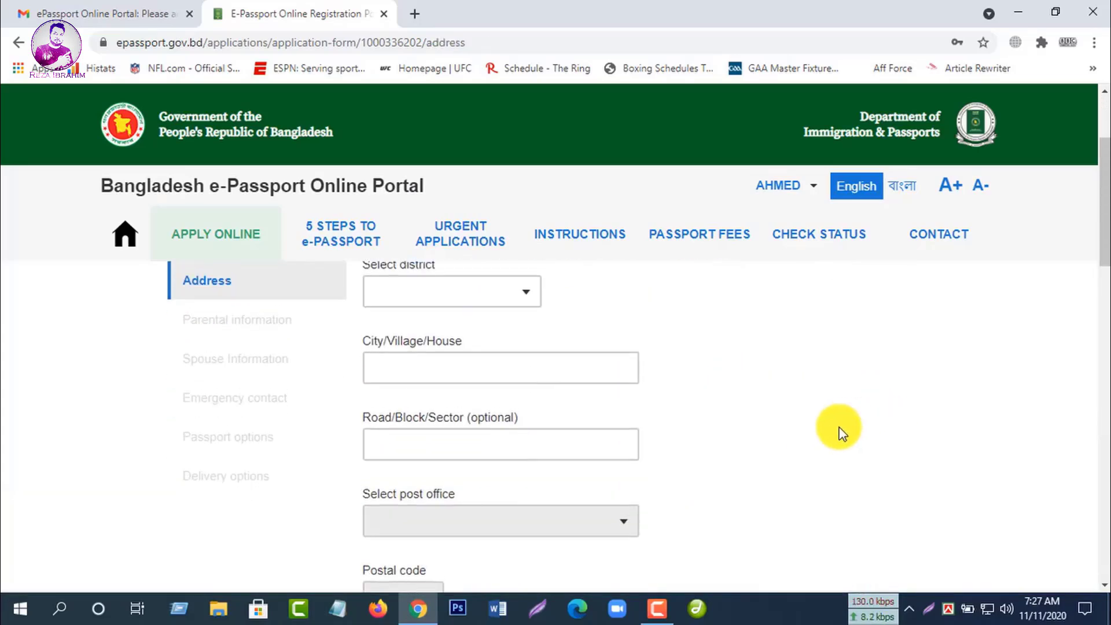
Step: Choose PABNA as the permanent address district
scroll(842, 434, "up", 1)
left_click(526, 373)
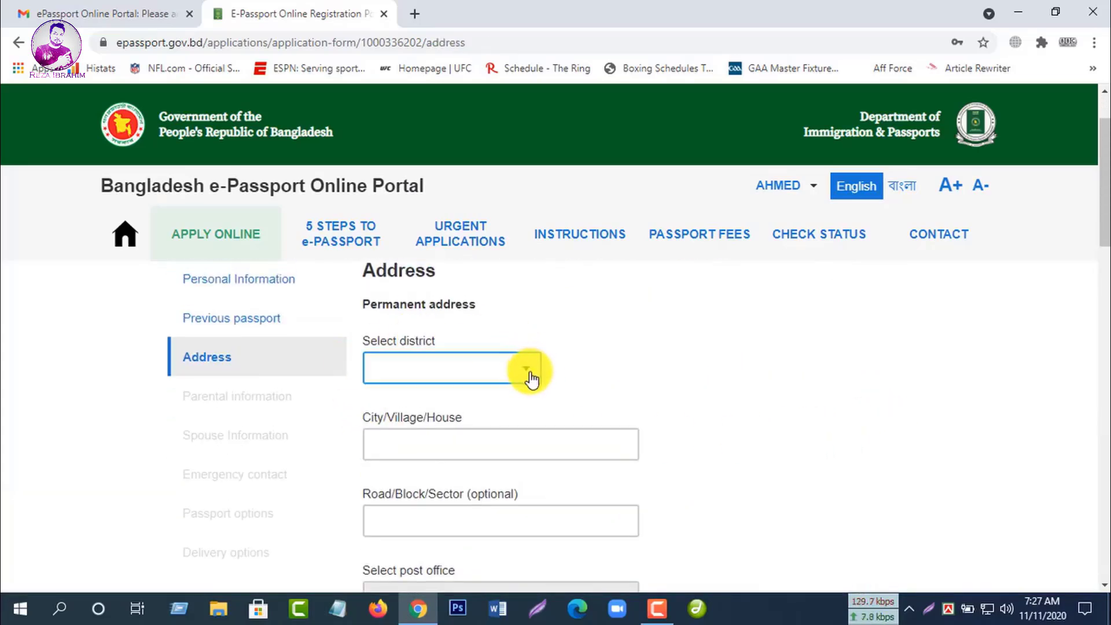
scroll(488, 349, "up", 1)
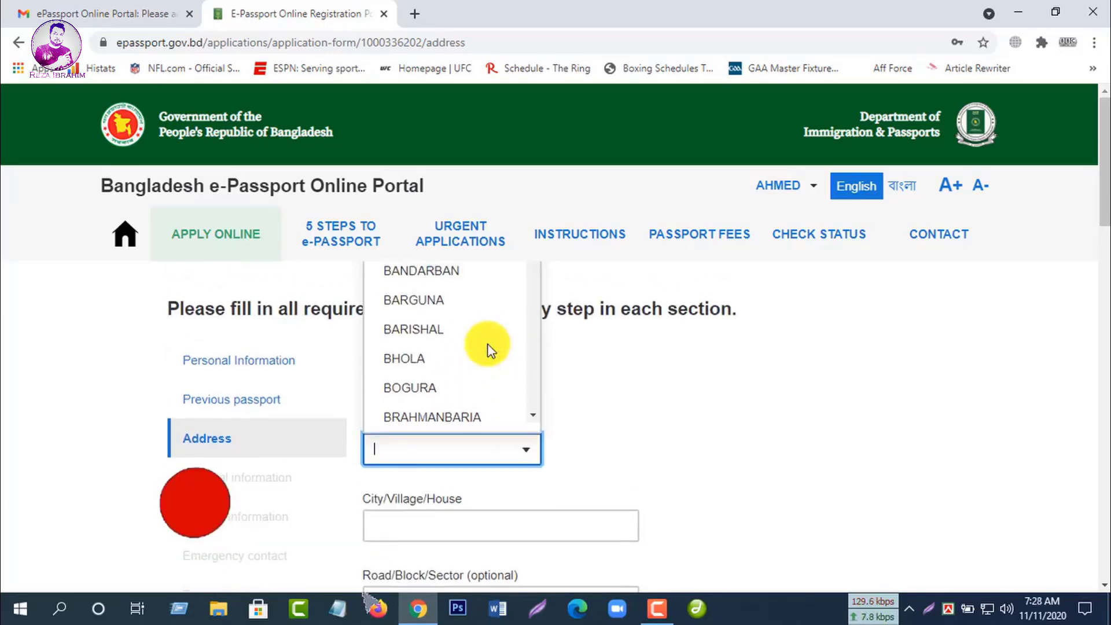
scroll(488, 350, "down", 3)
scroll(548, 394, "up", 3)
scroll(434, 348, "down", 2)
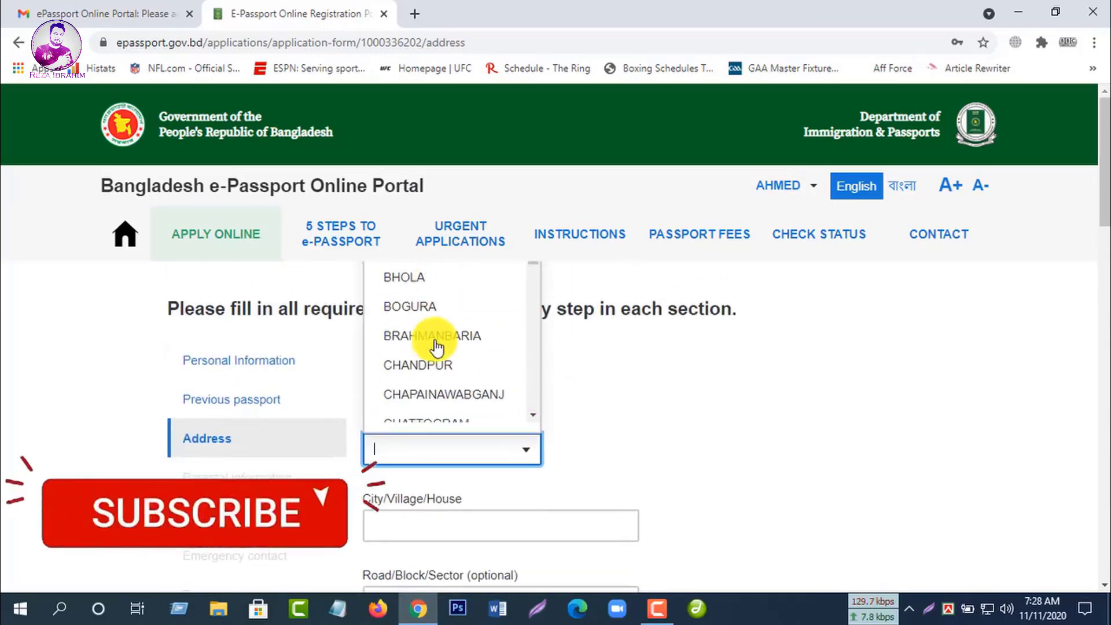
scroll(494, 353, "down", 5)
left_click_drag(528, 293, 540, 447)
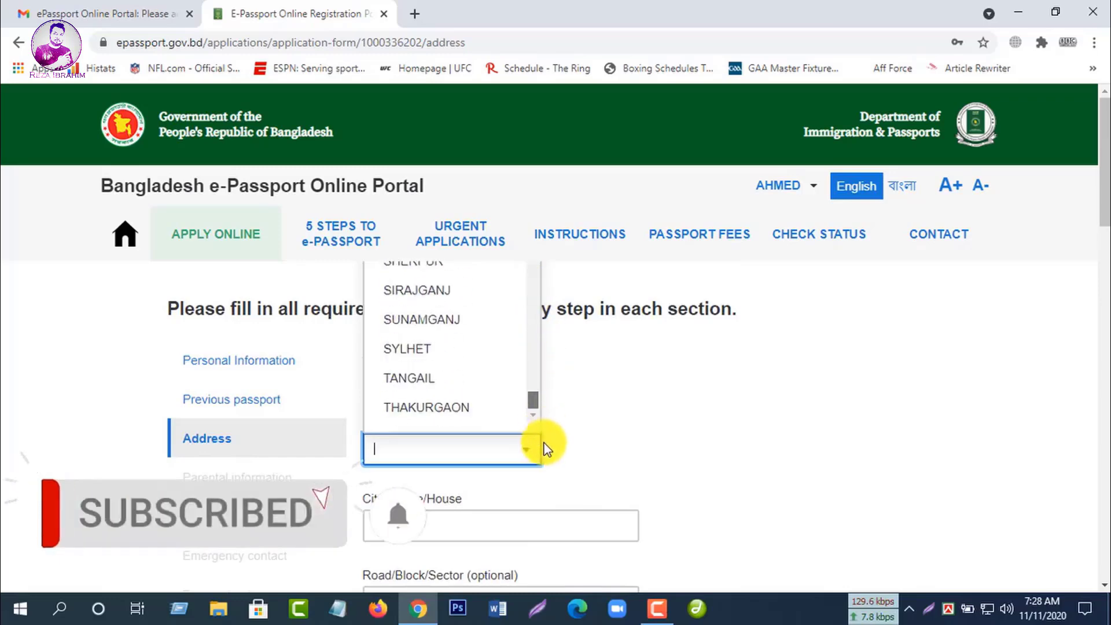
scroll(461, 389, "up", 1)
scroll(460, 389, "up", 5)
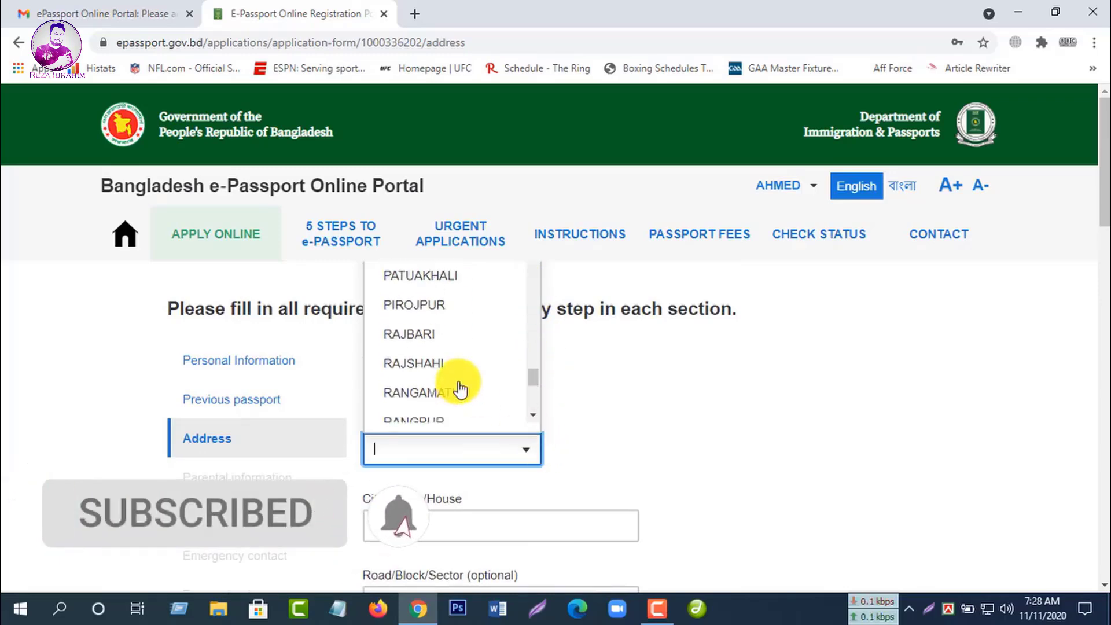
left_click(444, 377)
scroll(541, 380, "down", 1)
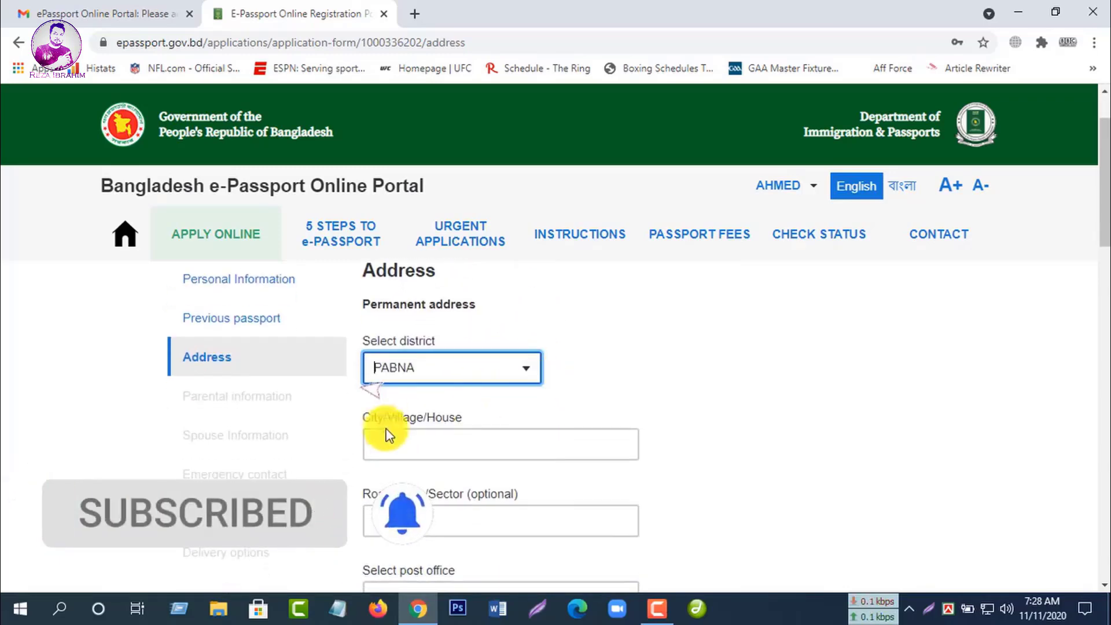
Step: Enter the village name in the City/Village/House field
left_click(459, 439)
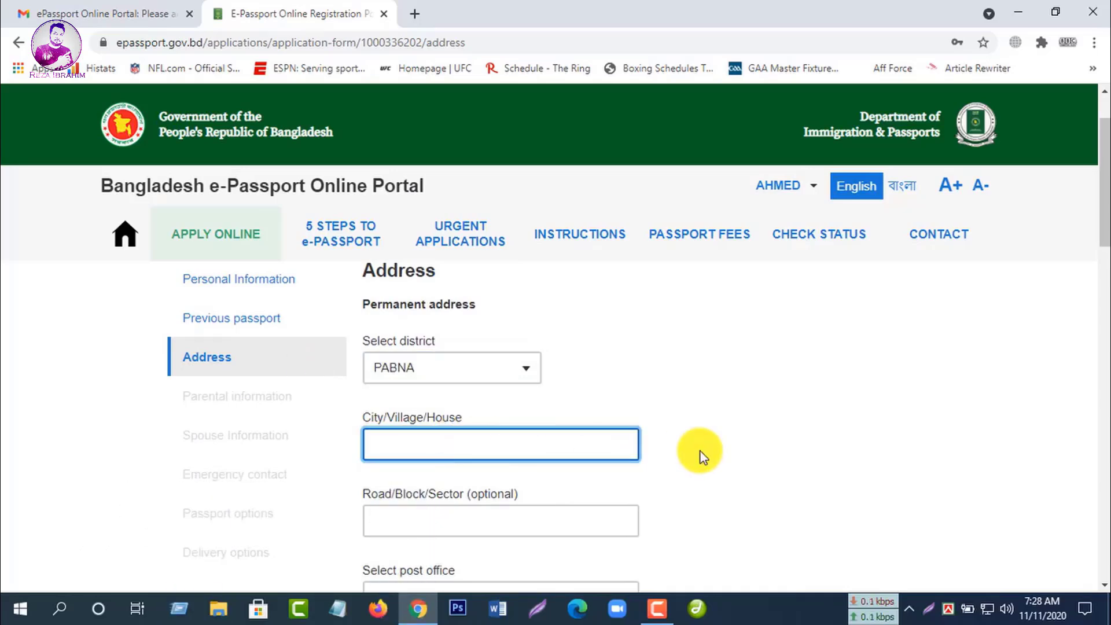
type("CHOTOBISHAKOL")
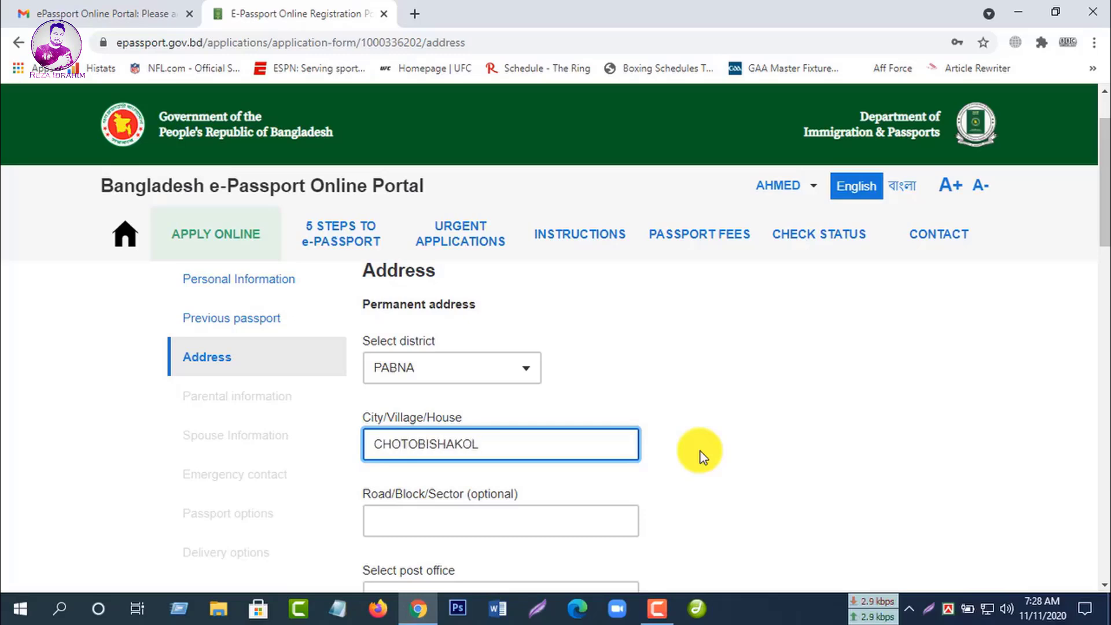
scroll(672, 452, "down", 1)
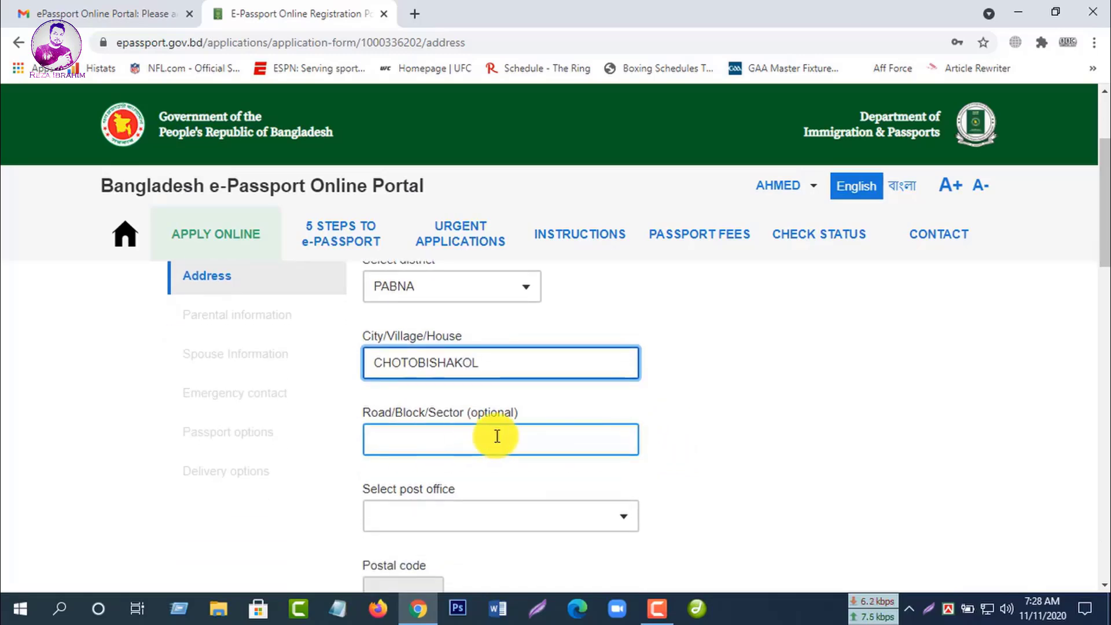
Step: Choose BHANGURA - 6640 as the permanent address post office
scroll(521, 441, "down", 1)
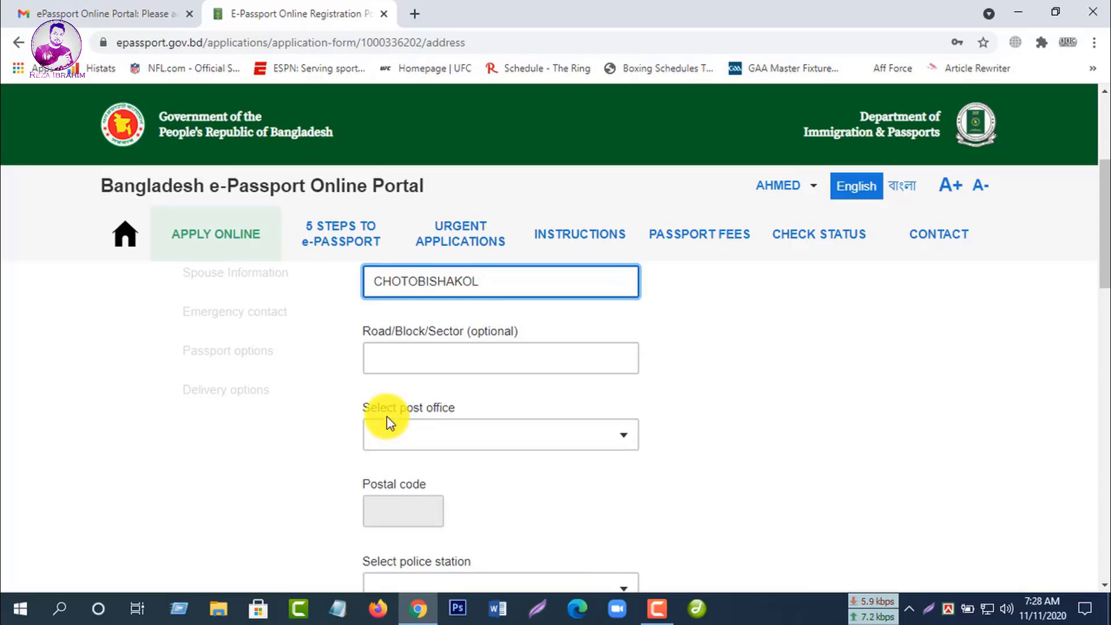
left_click(624, 443)
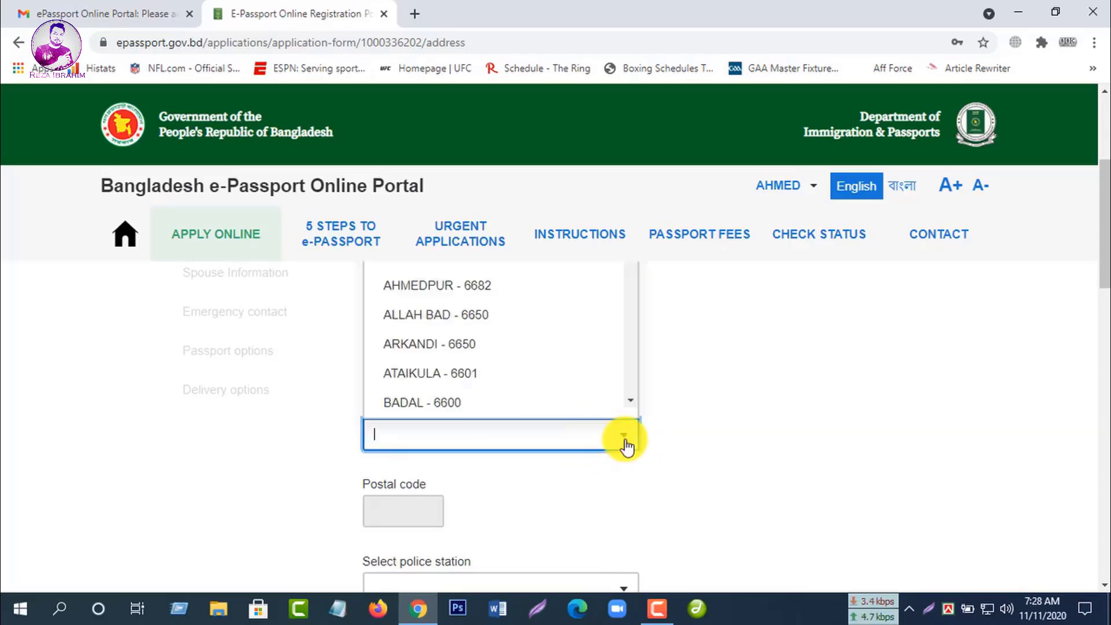
scroll(510, 364, "up", 1)
scroll(511, 368, "up", 3)
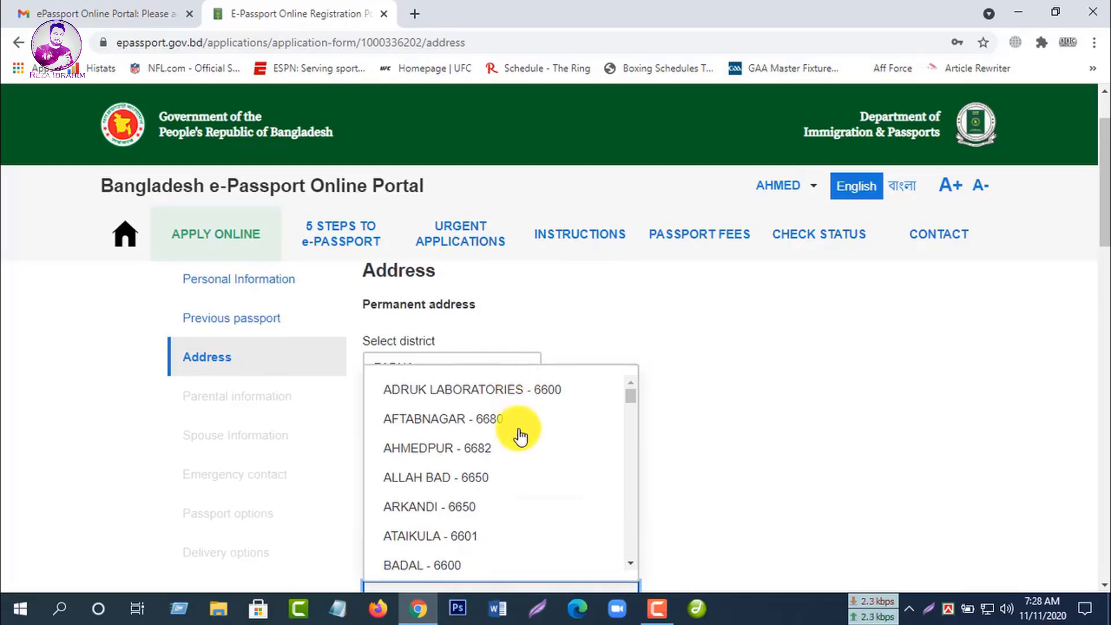
scroll(520, 435, "down", 5)
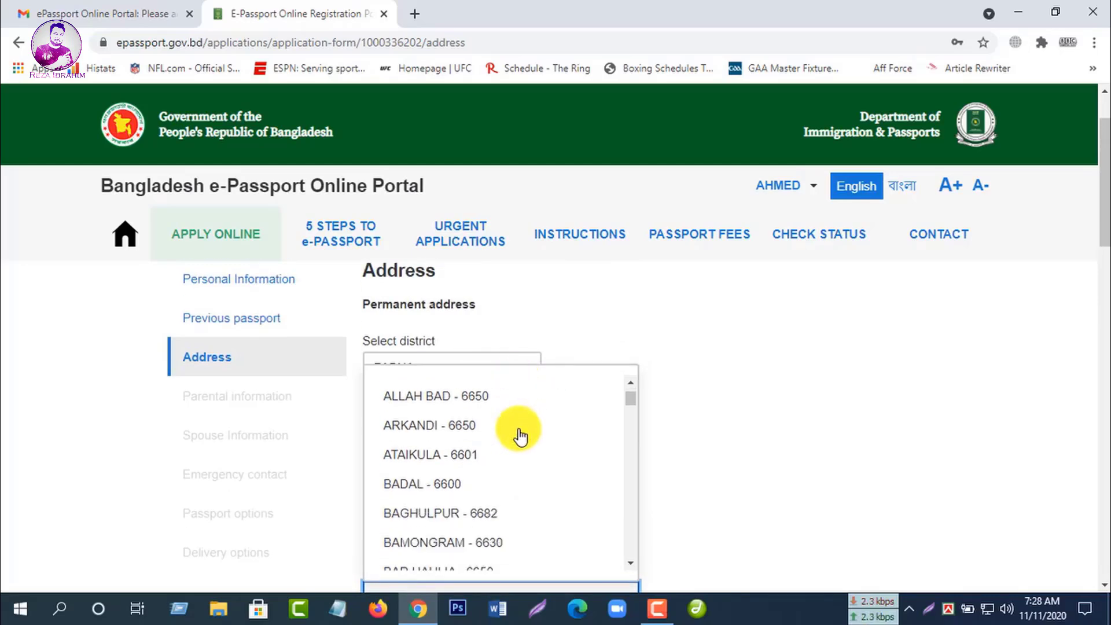
scroll(520, 435, "up", 4)
scroll(520, 435, "down", 1)
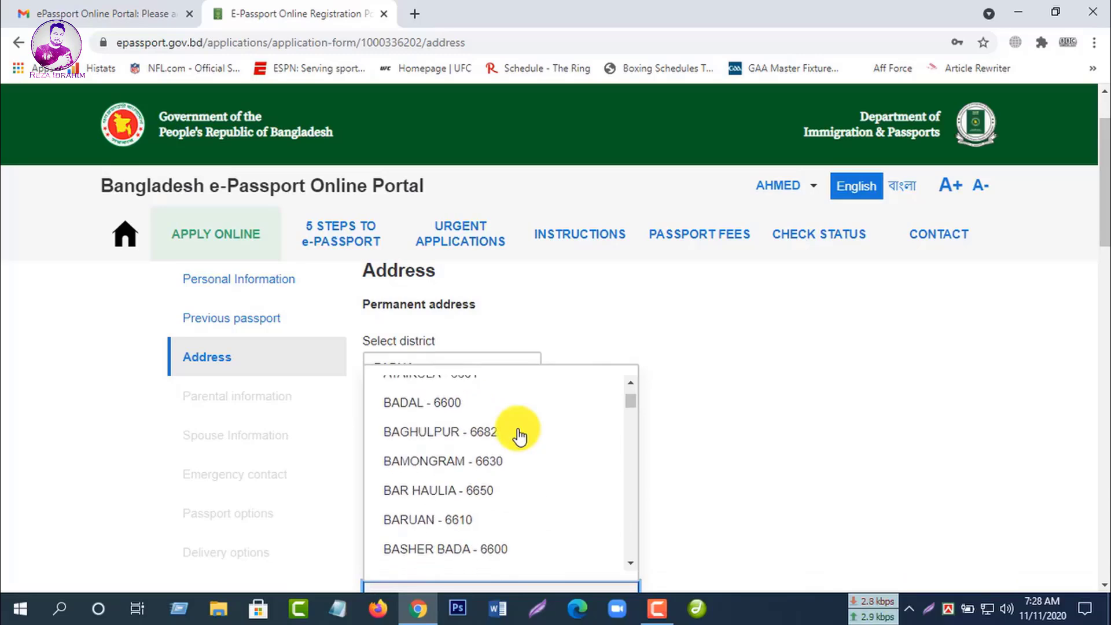
scroll(519, 435, "down", 1)
scroll(520, 435, "down", 1)
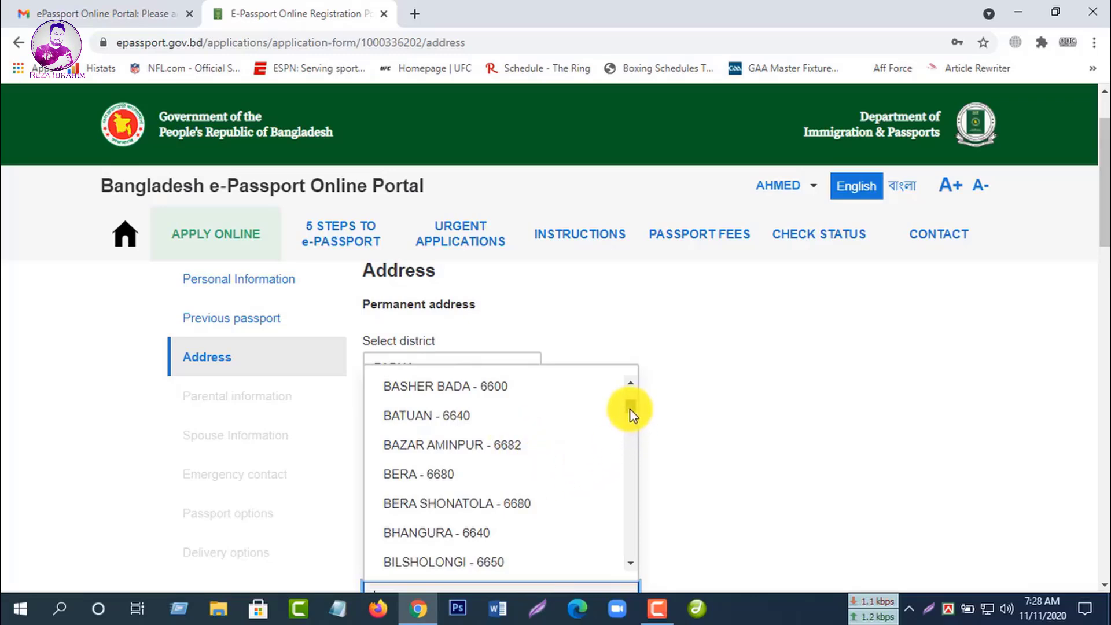
left_click(499, 531)
scroll(622, 455, "down", 1)
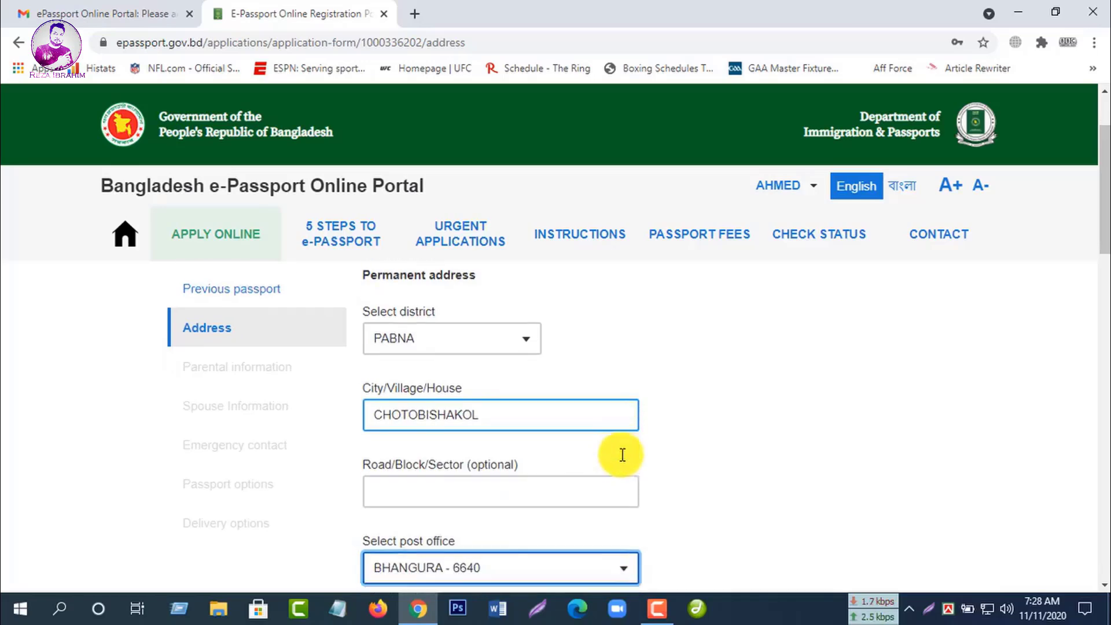
scroll(620, 513, "down", 1)
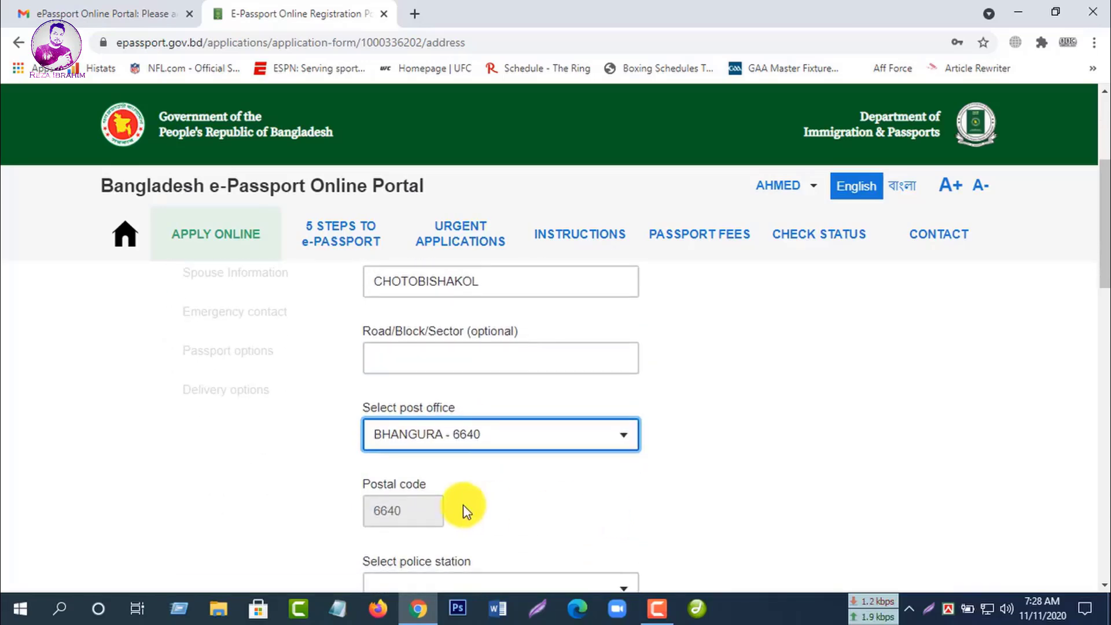
scroll(657, 501, "down", 1)
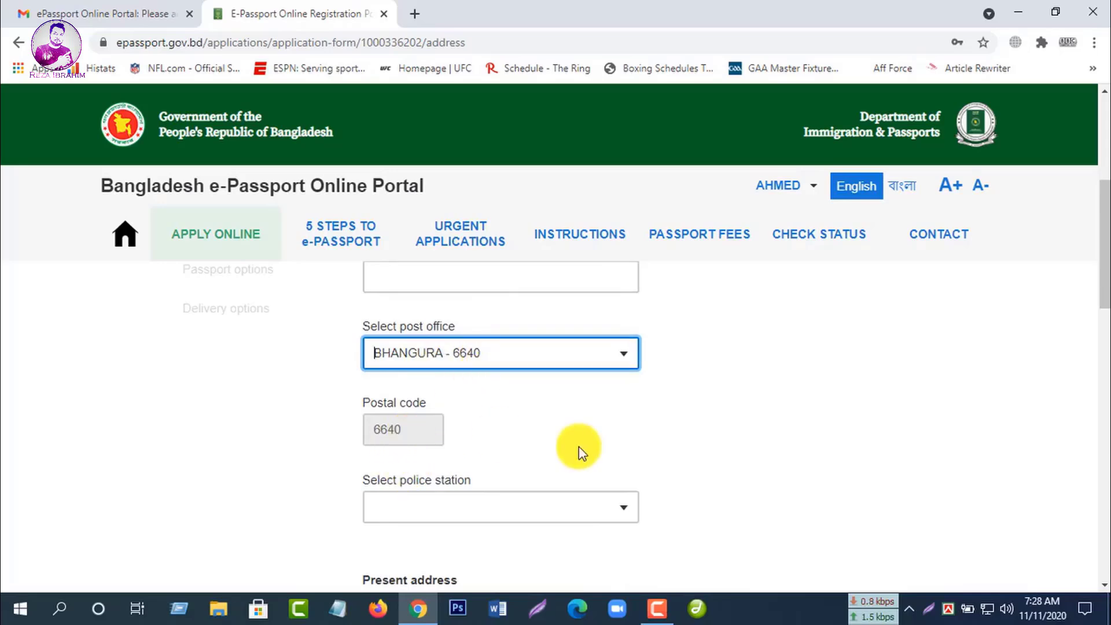
scroll(580, 453, "down", 1)
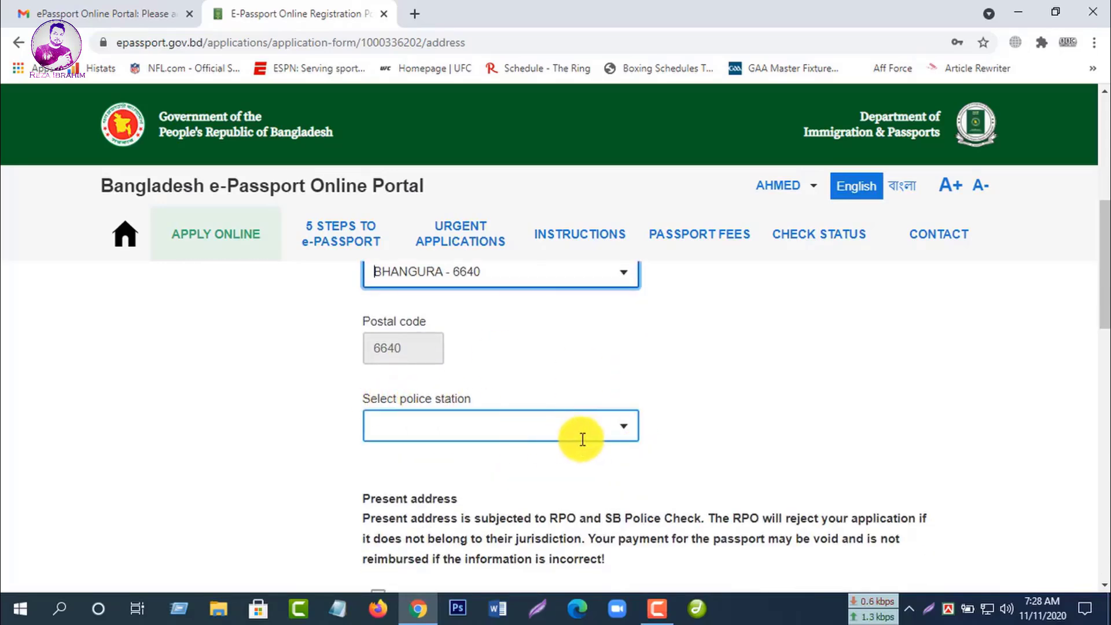
Step: Set the police station to BHANGURA
left_click(617, 427)
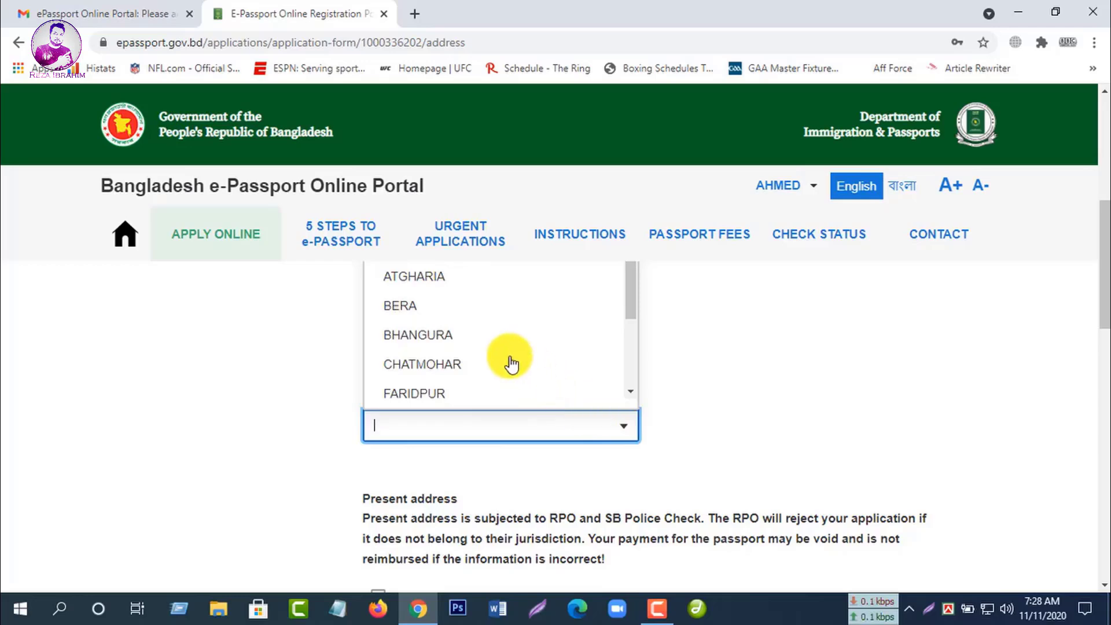
left_click(483, 335)
scroll(680, 387, "down", 2)
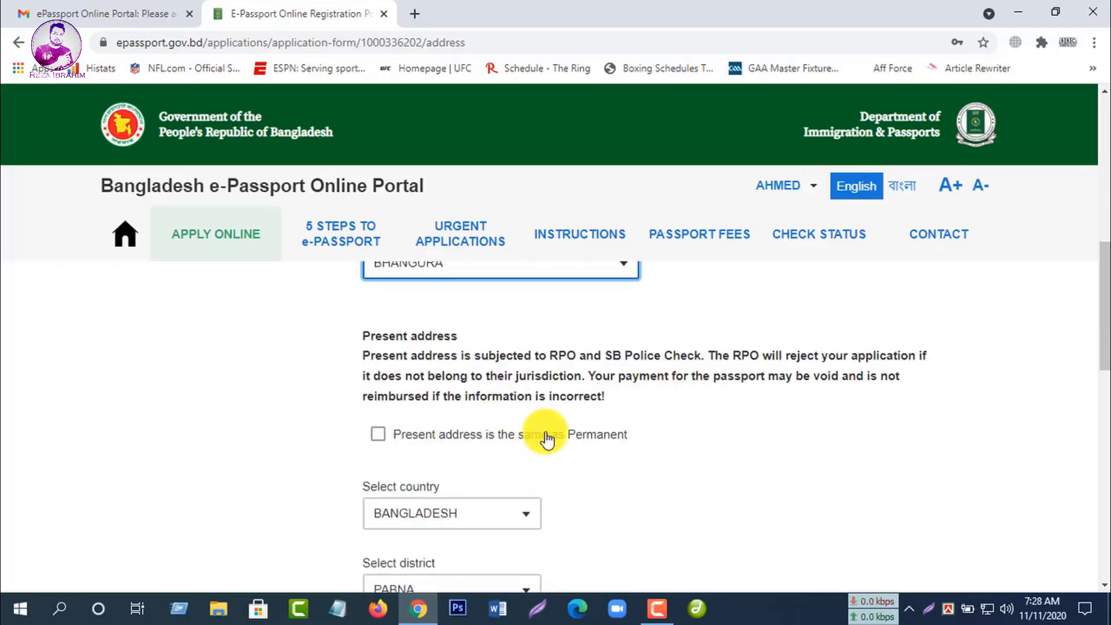
scroll(542, 432, "up", 2)
scroll(538, 434, "down", 2)
scroll(535, 437, "down", 2)
scroll(579, 460, "up", 2)
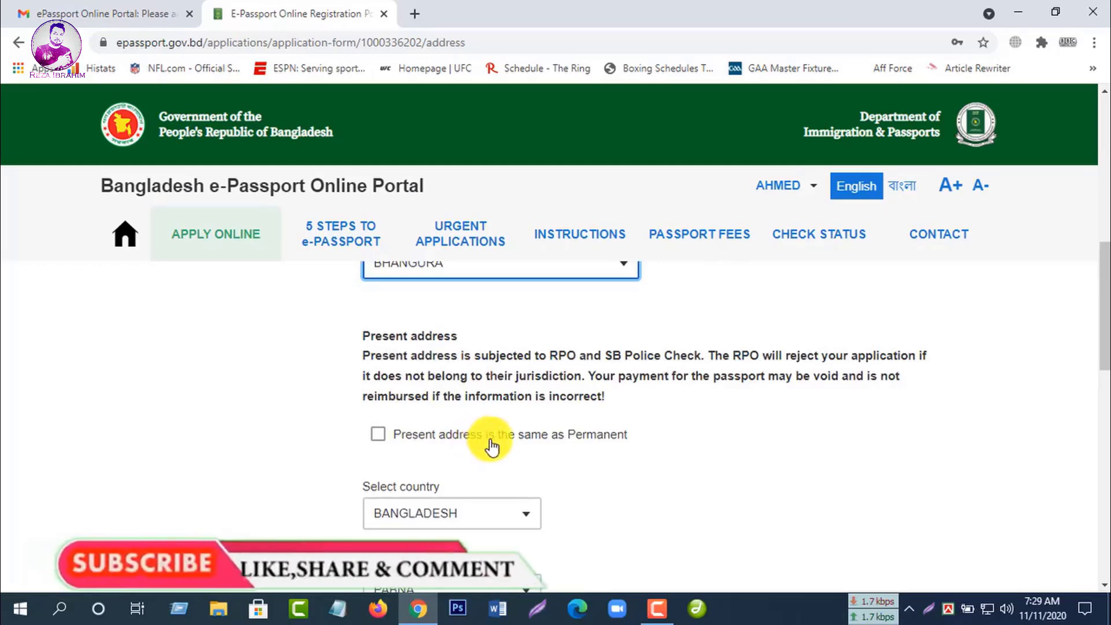
Step: Mark the present address as the same as permanent, keep PABNA RPO, and save the address
left_click(379, 435)
scroll(764, 438, "down", 2)
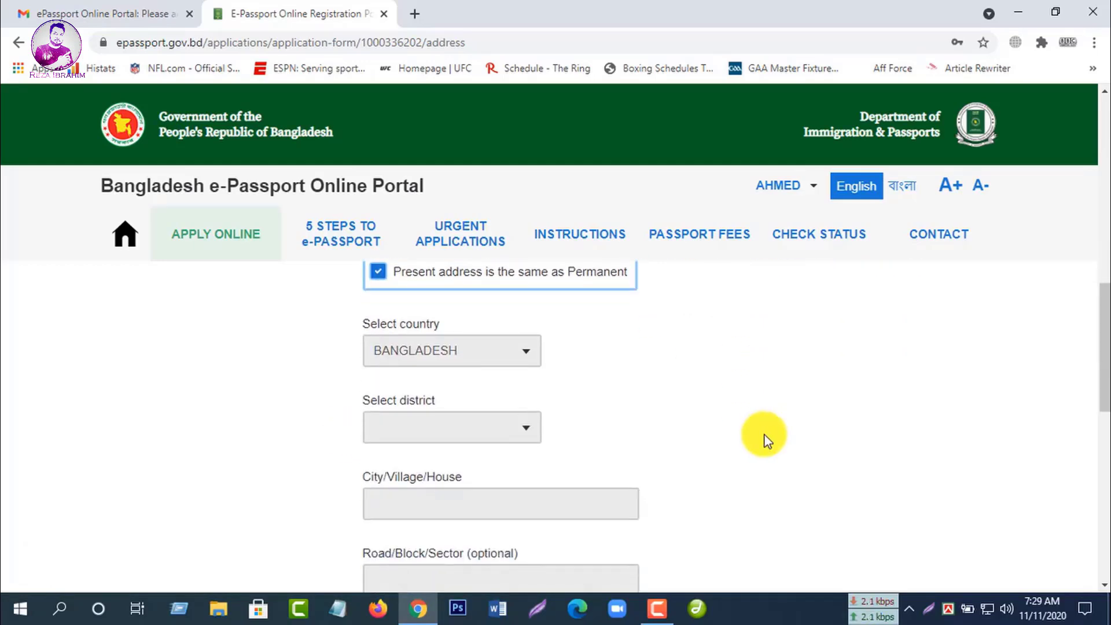
scroll(574, 413, "down", 1)
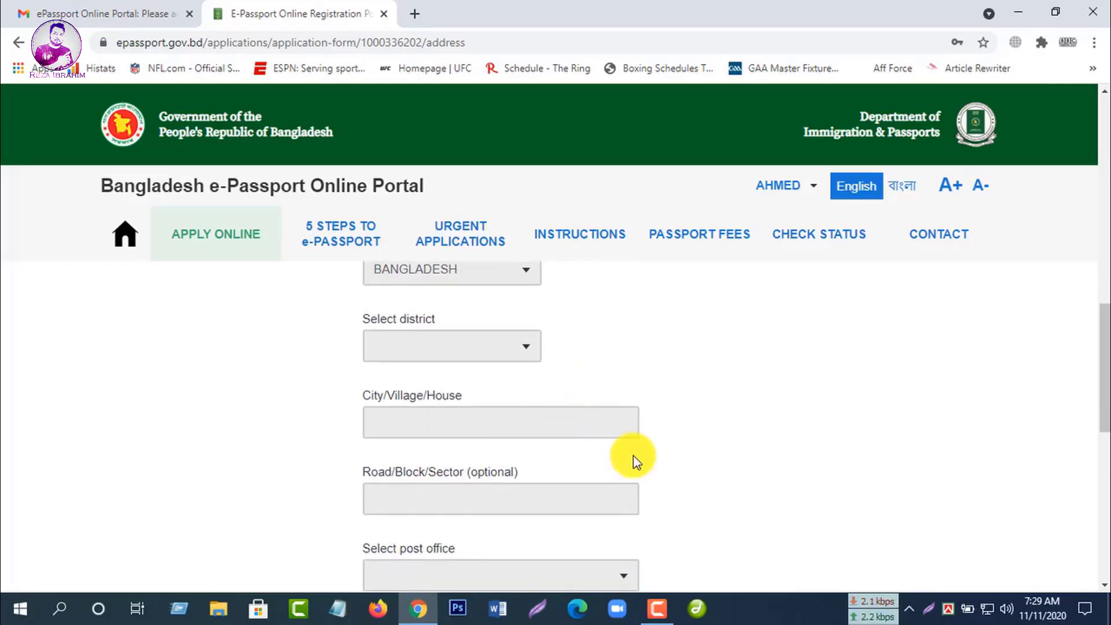
scroll(633, 456, "down", 1)
scroll(633, 456, "down", 2)
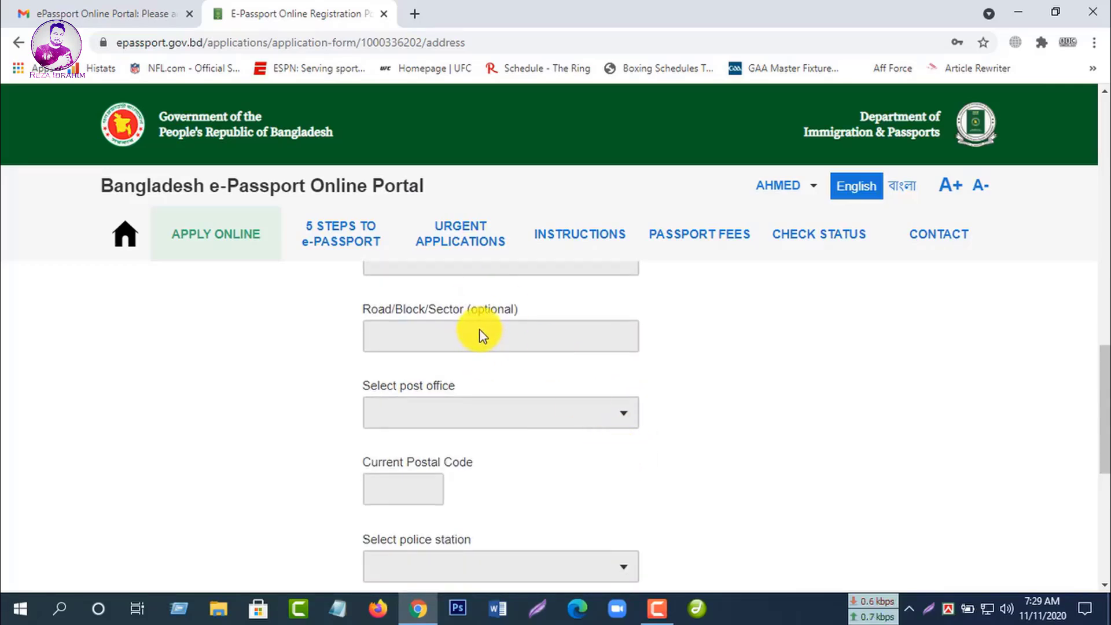
scroll(461, 397, "up", 2)
scroll(485, 490, "down", 1)
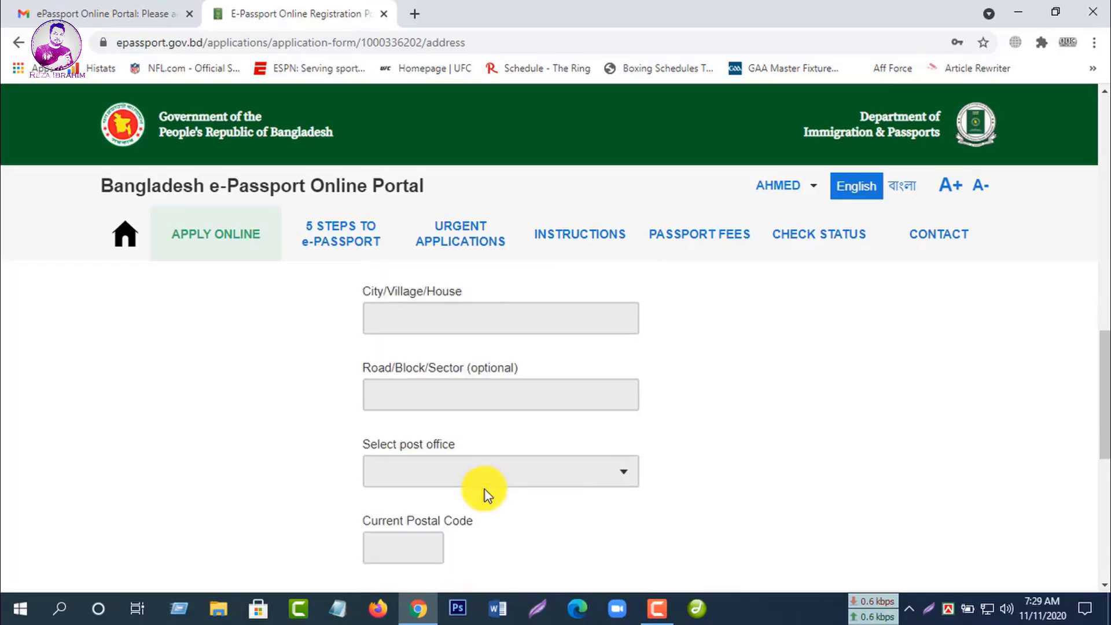
scroll(484, 489, "down", 1)
scroll(522, 485, "down", 2)
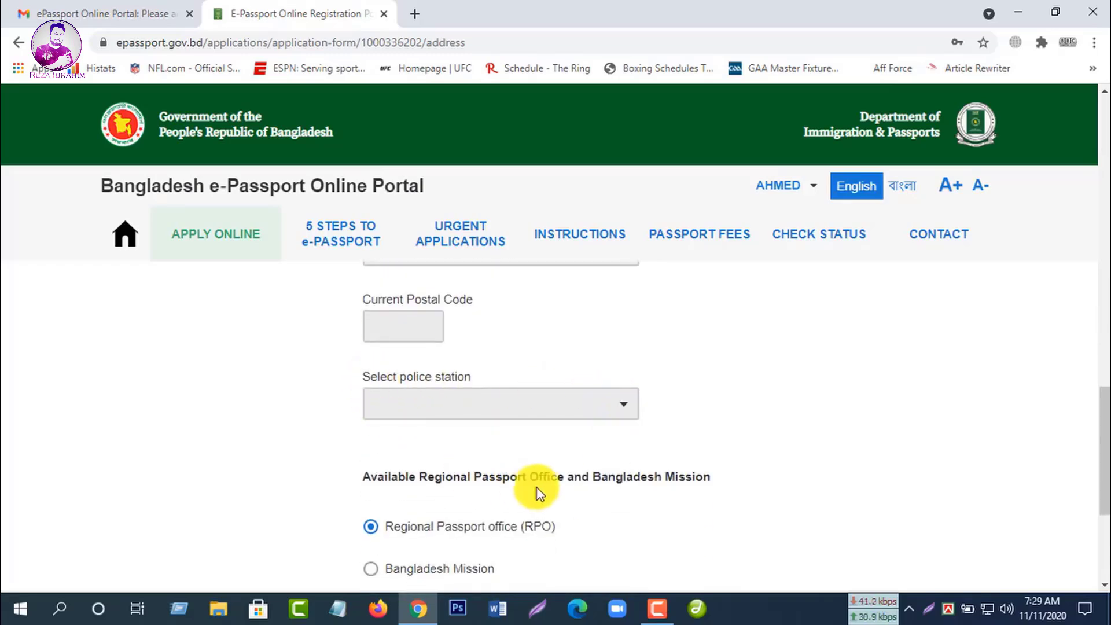
scroll(537, 491, "down", 1)
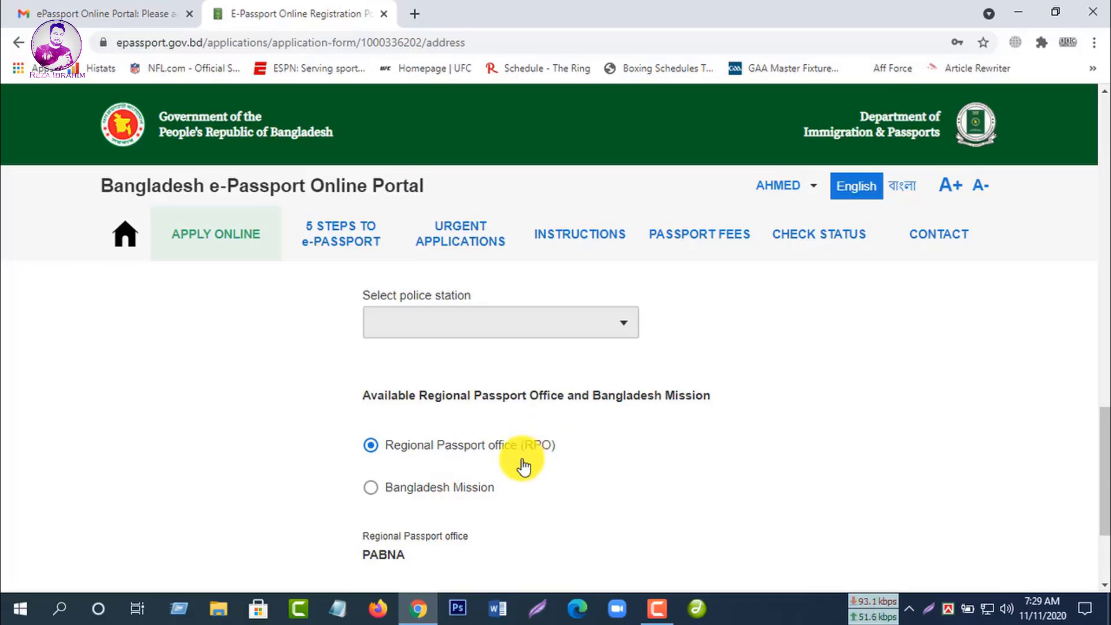
scroll(521, 459, "up", 2)
scroll(520, 459, "down", 2)
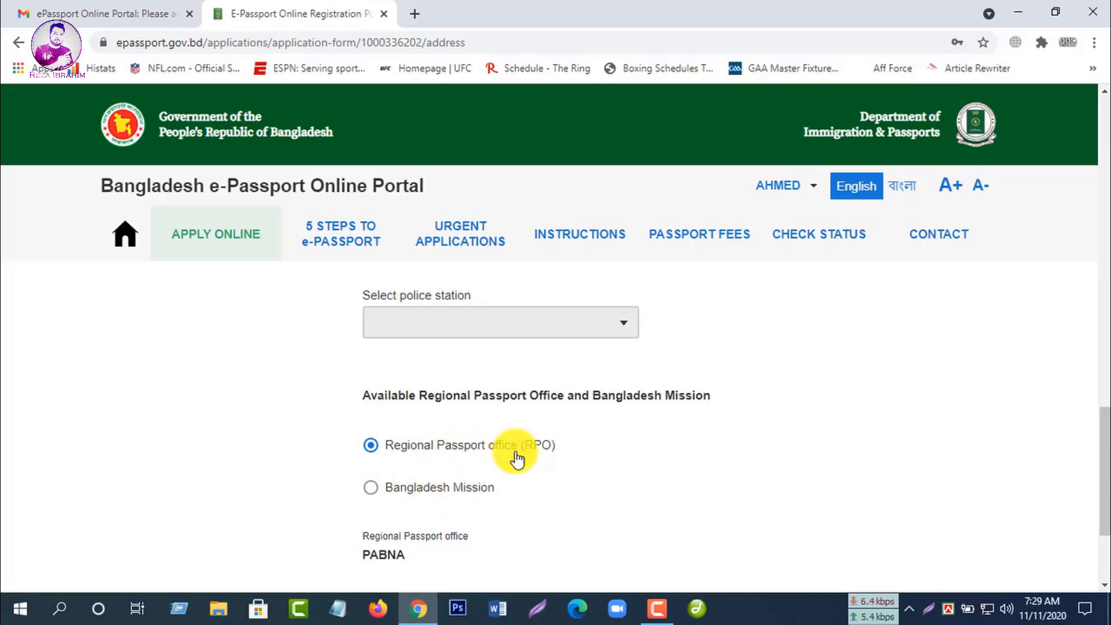
scroll(574, 450, "down", 1)
scroll(574, 450, "down", 1)
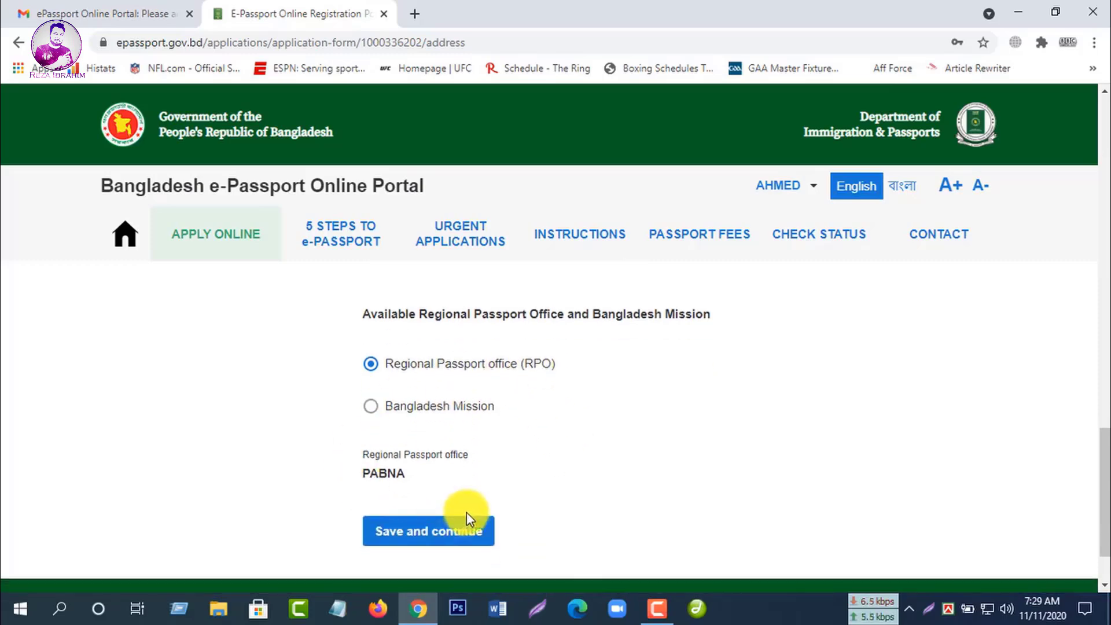
left_click(429, 530)
Step: Enter the father's name and choose FARMER as his profession
scroll(583, 446, "down", 1)
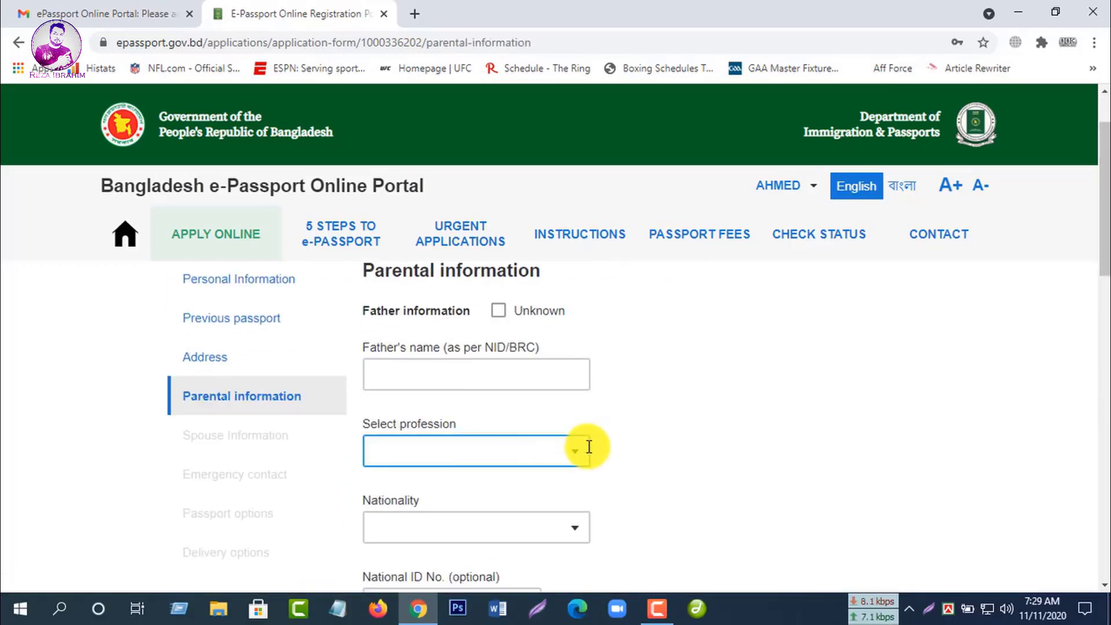
left_click(541, 379)
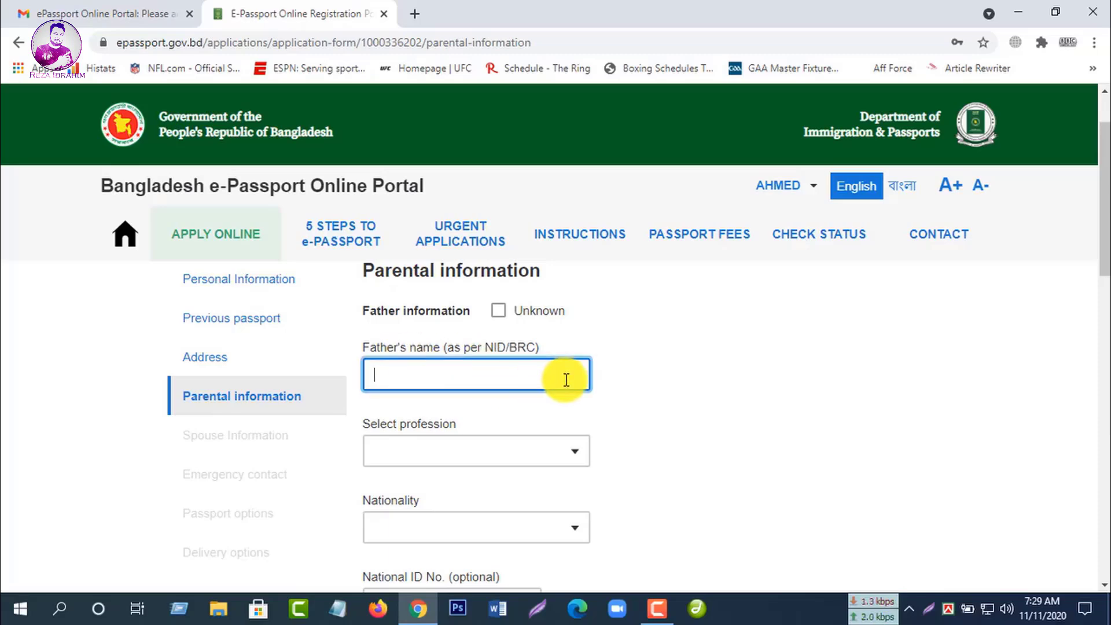
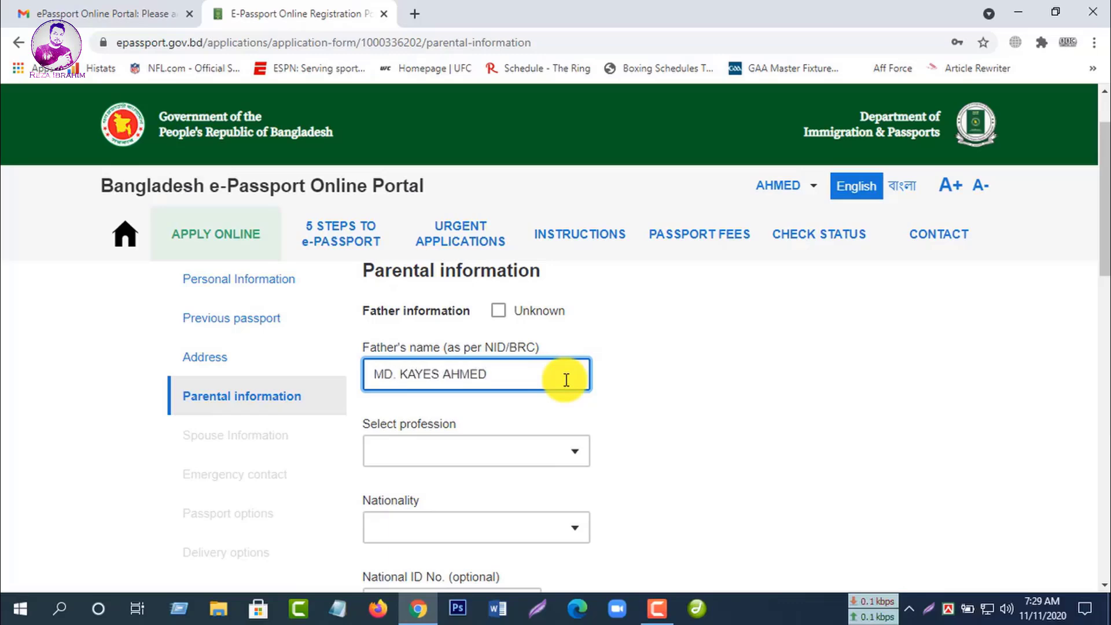
left_click(565, 454)
left_click(573, 453)
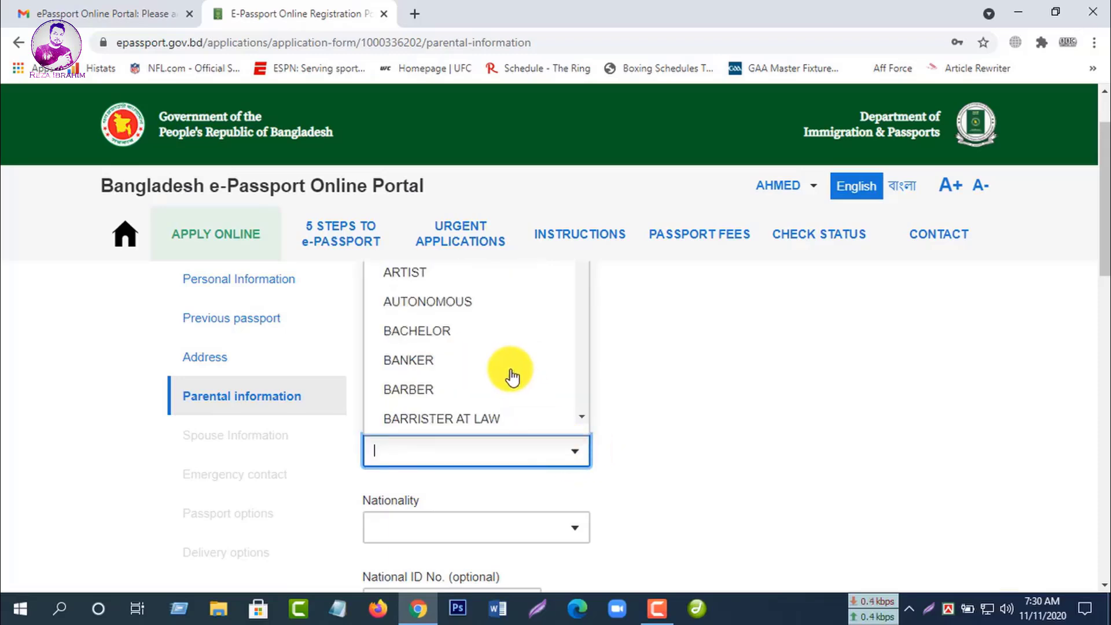
scroll(511, 378, "down", 3)
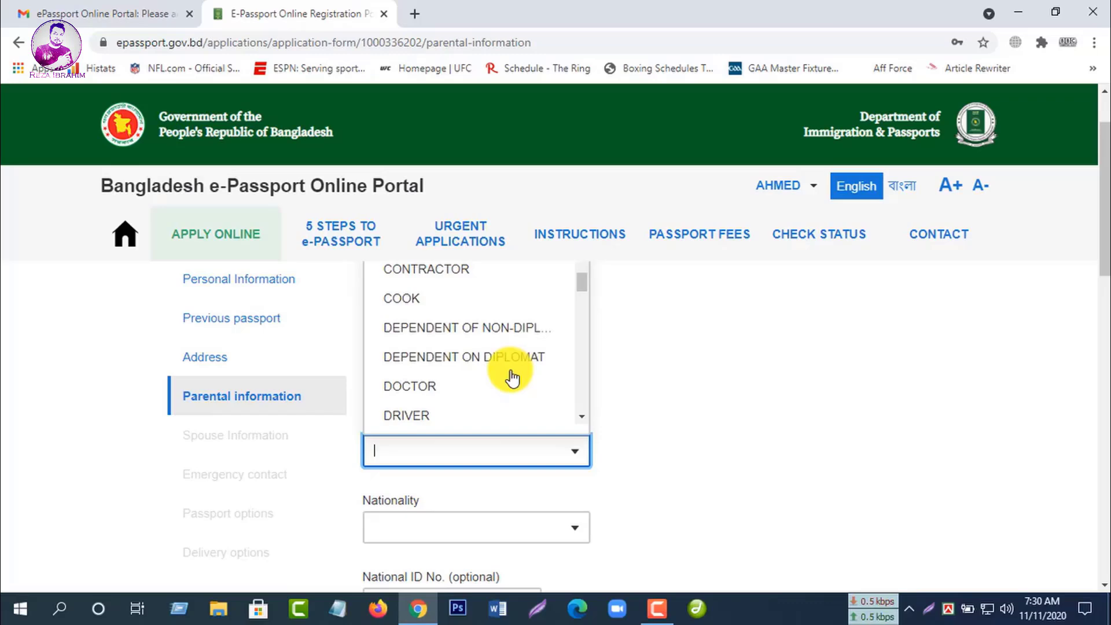
scroll(509, 373, "down", 3)
left_click(443, 313)
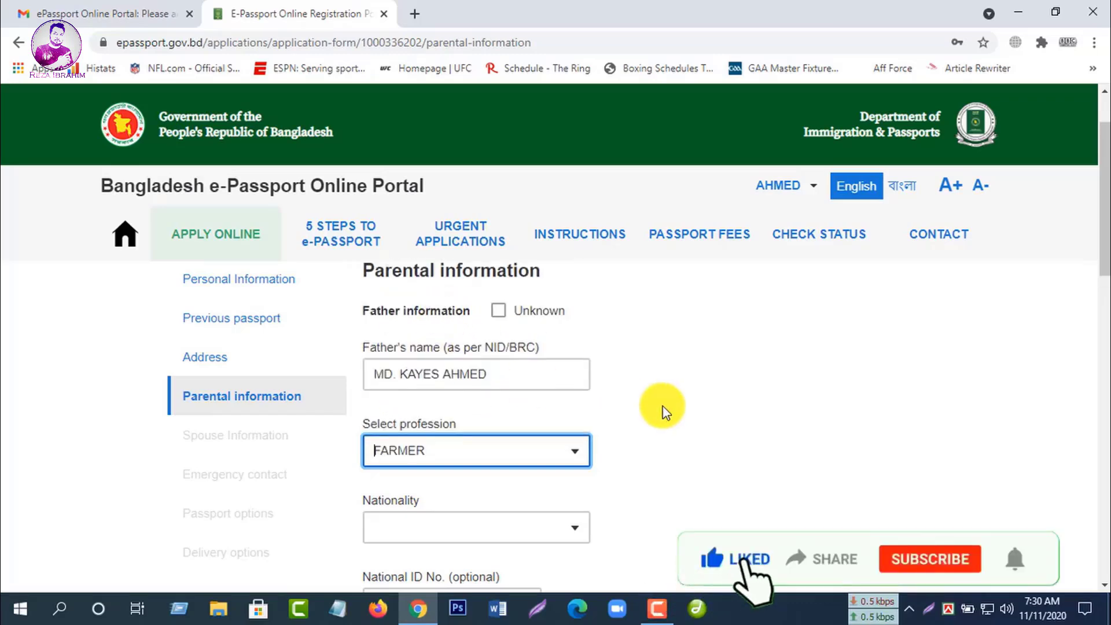
scroll(662, 405, "down", 1)
Step: Set the father's nationality to BANGLADESHI
left_click(576, 456)
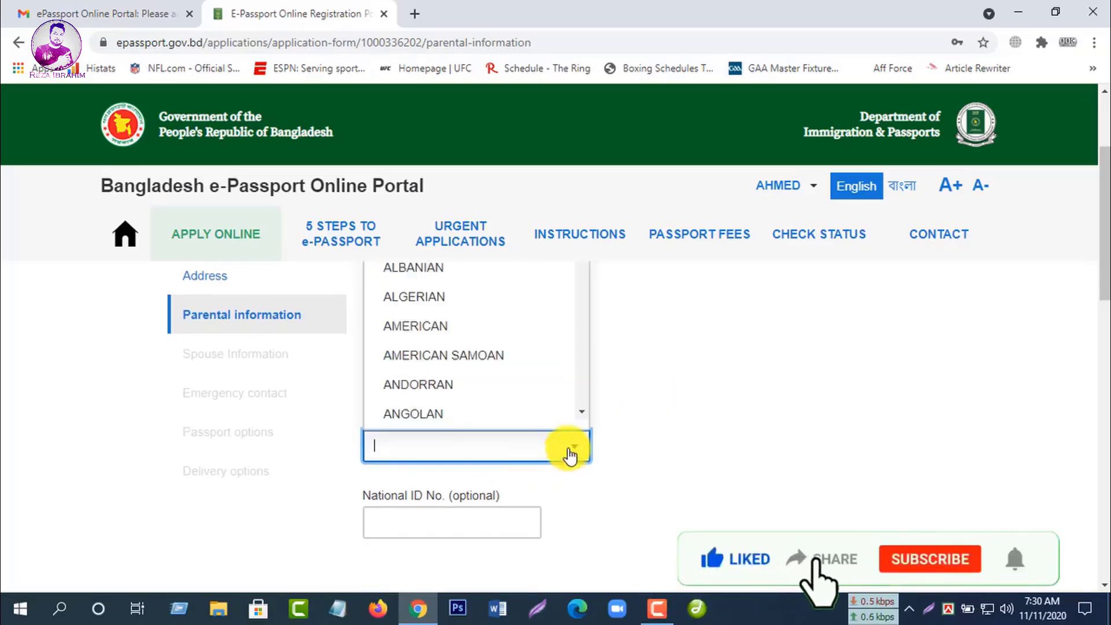
scroll(498, 361, "down", 2)
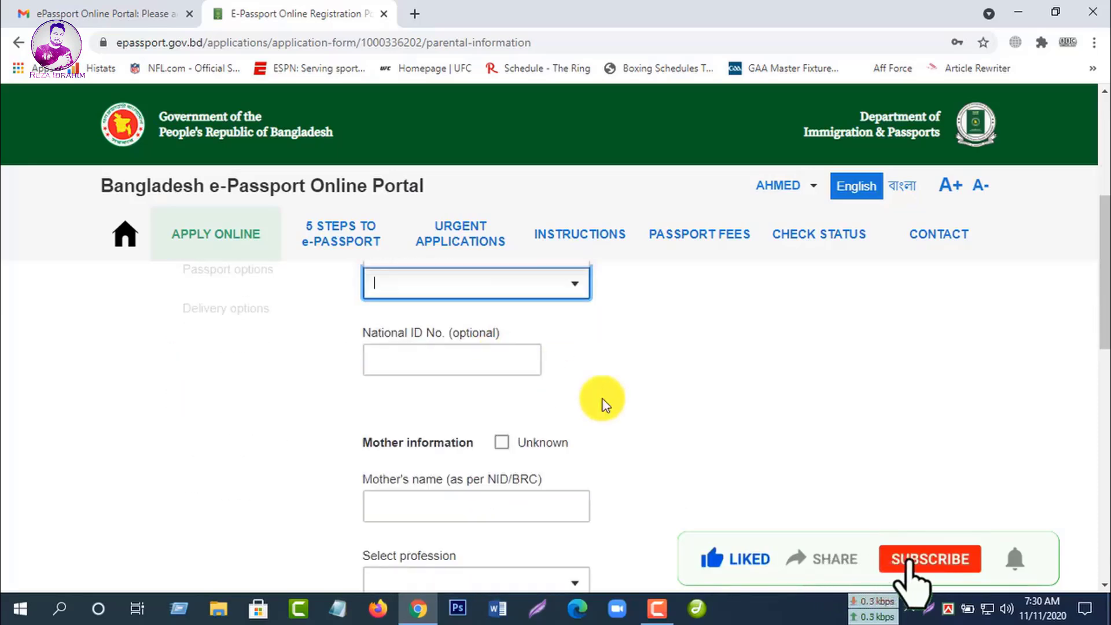
scroll(504, 376, "up", 2)
scroll(503, 377, "down", 3)
scroll(506, 379, "down", 1)
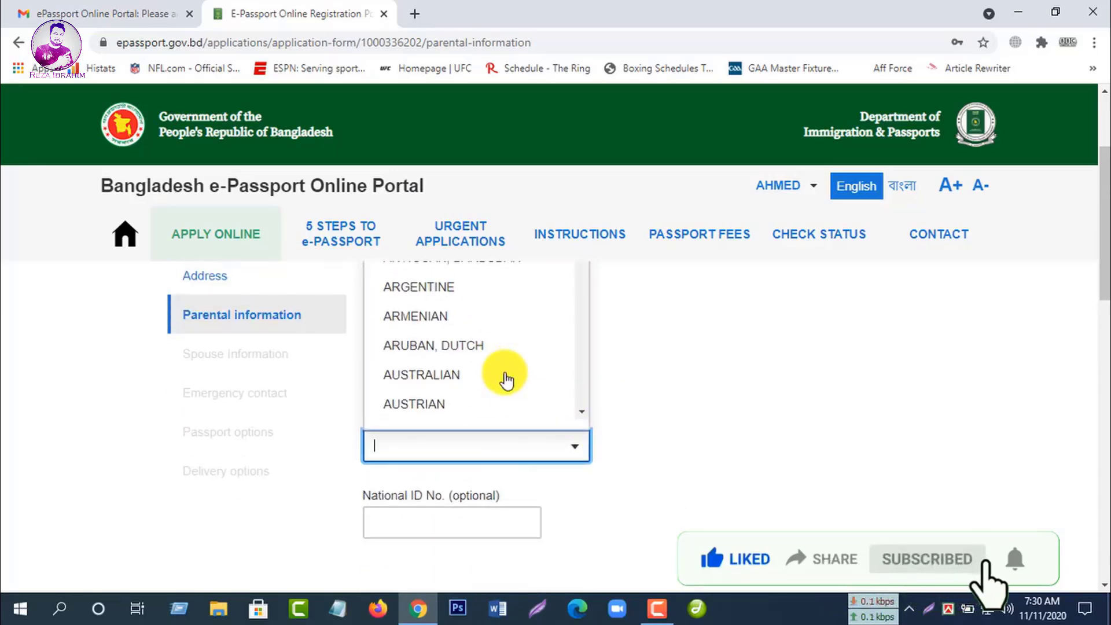
scroll(504, 373, "down", 4)
left_click(453, 286)
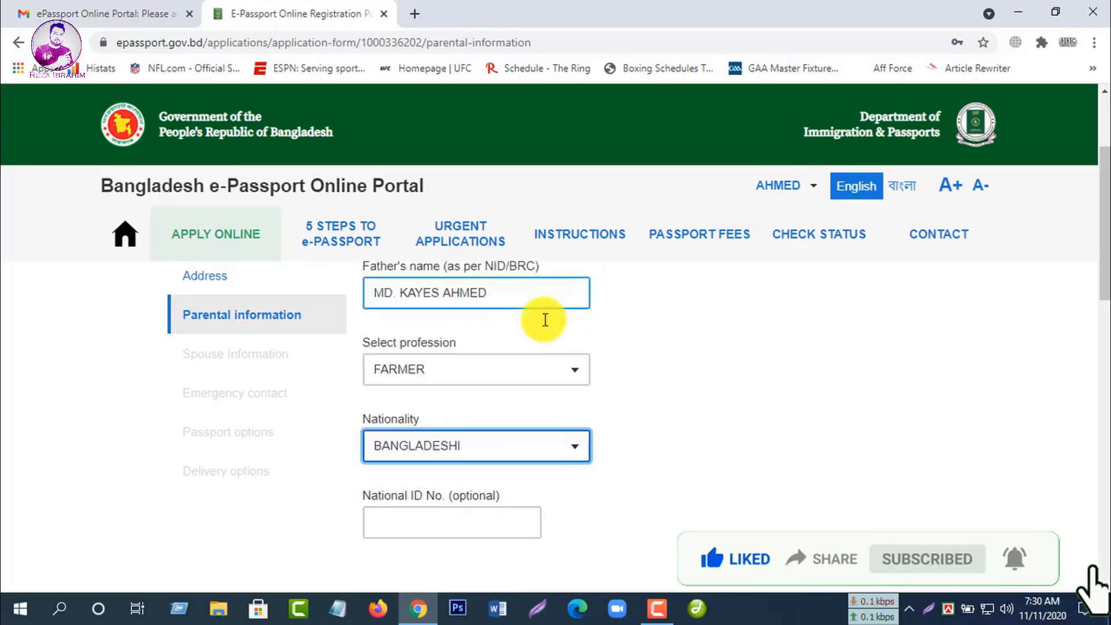
scroll(680, 404, "down", 1)
Step: Fill in the father's National ID number
left_click(424, 433)
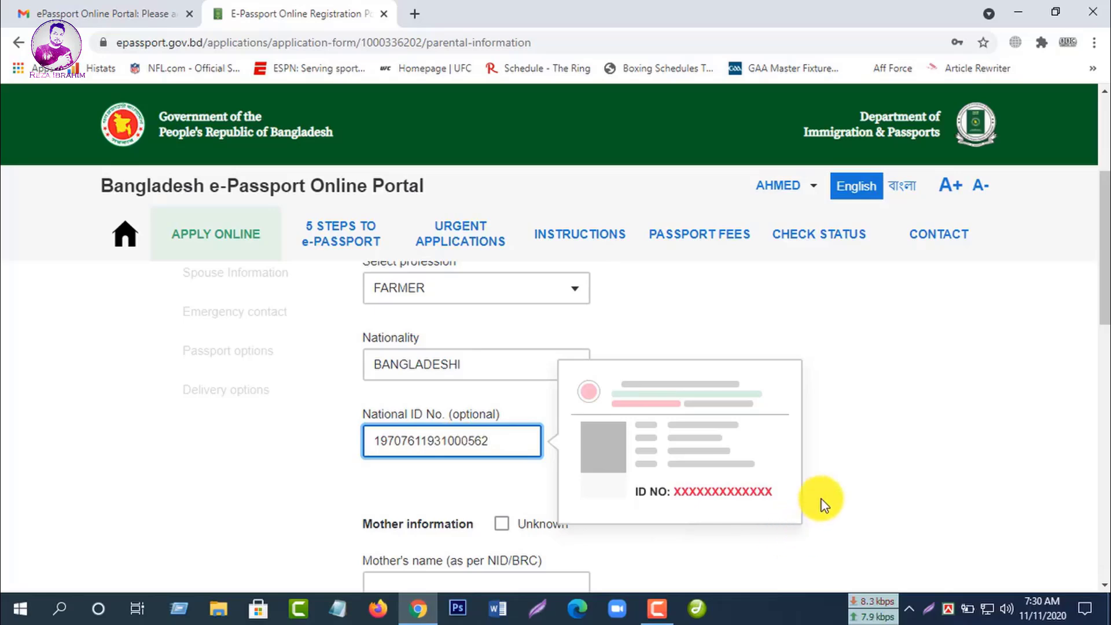
scroll(822, 499, "down", 1)
left_click(450, 412)
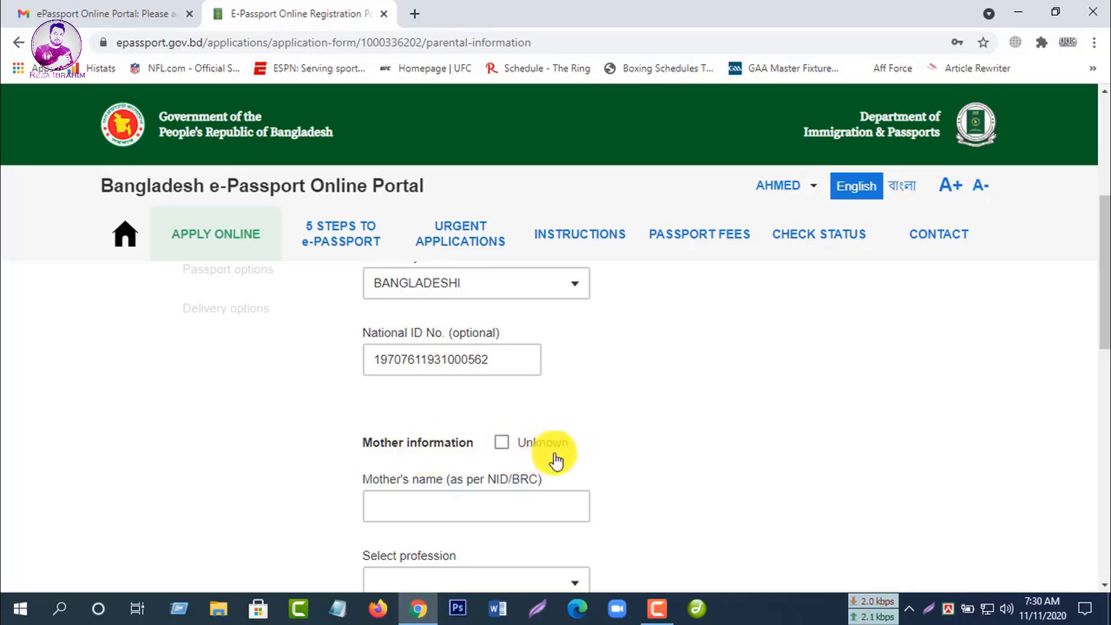
scroll(564, 460, "up", 3)
scroll(621, 461, "down", 2)
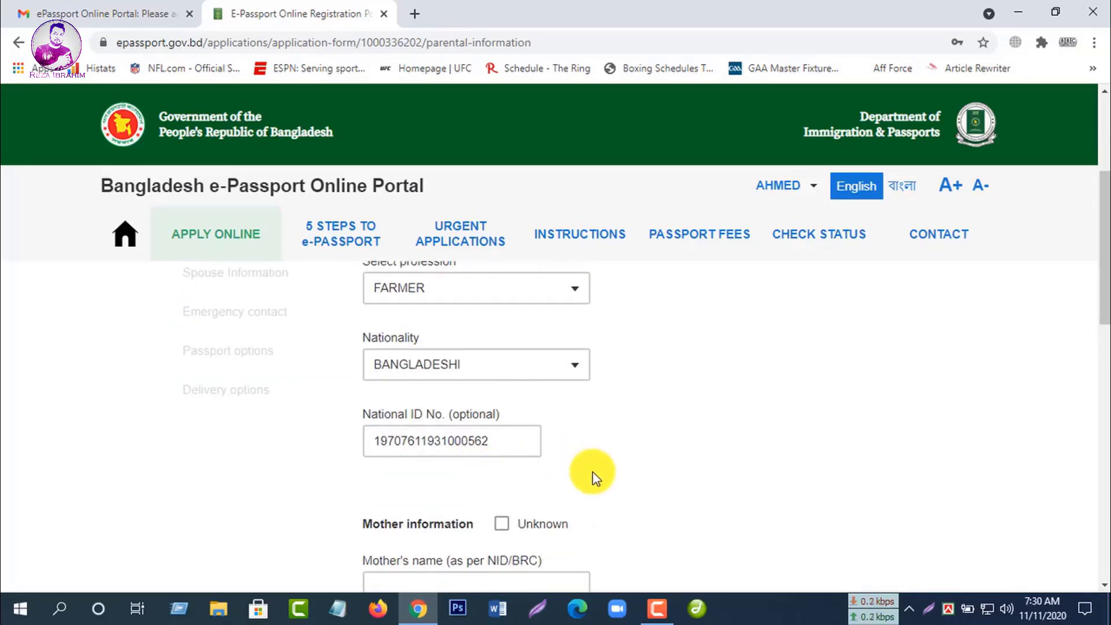
scroll(596, 477, "down", 1)
scroll(619, 451, "down", 1)
Step: Enter the mother's name and choose HOUSE WIFE as her profession
left_click(470, 426)
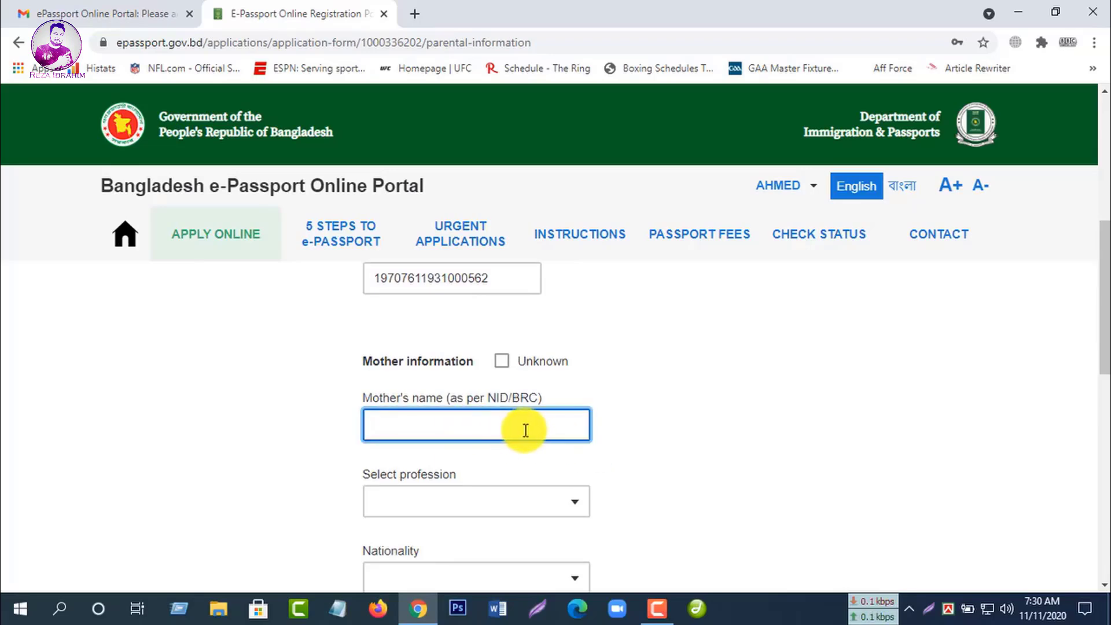
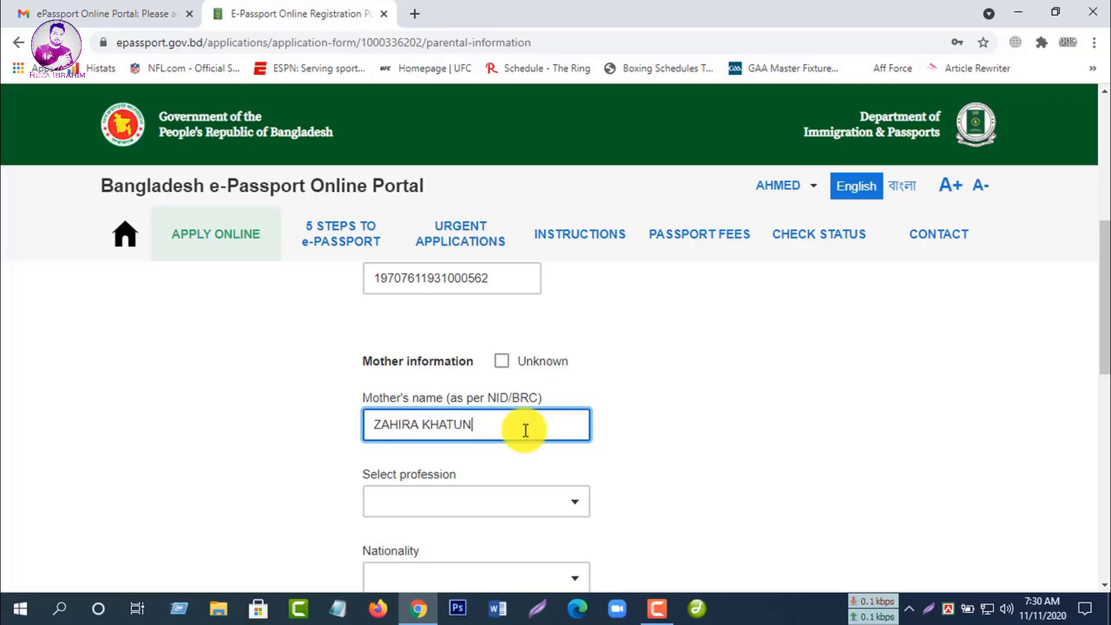
left_click(579, 505)
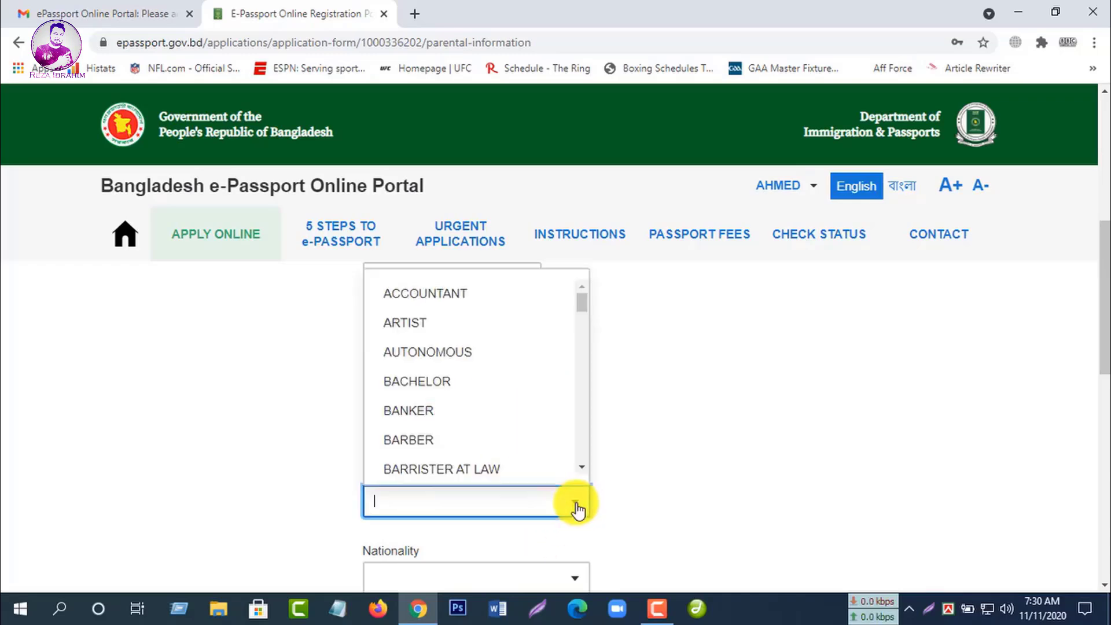
scroll(502, 407, "down", 15)
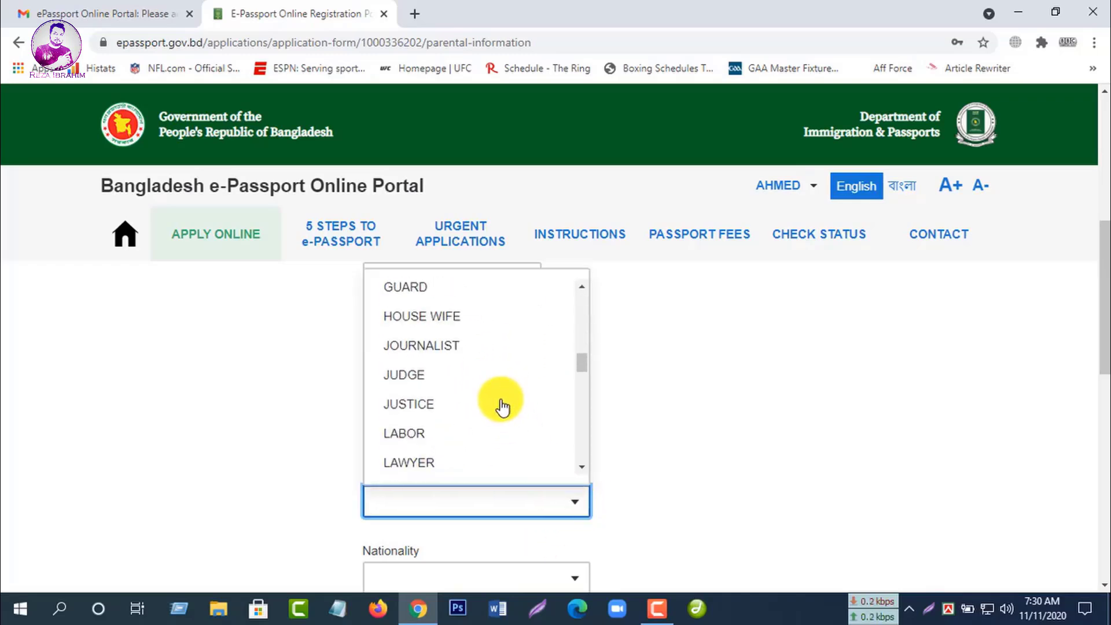
scroll(503, 407, "down", 3)
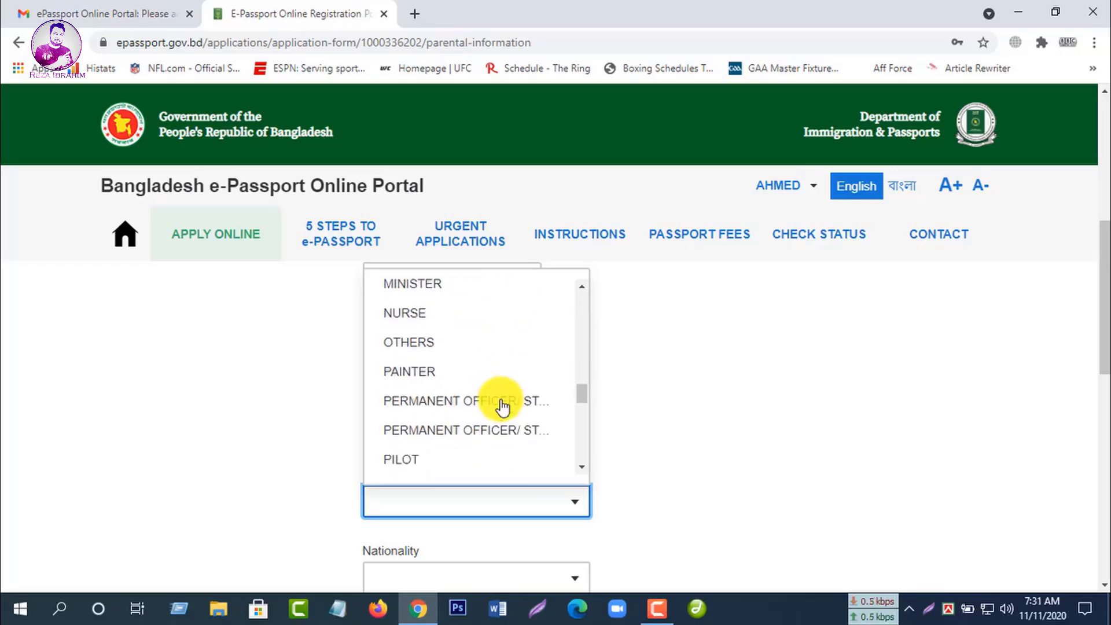
left_click_drag(585, 398, 585, 365)
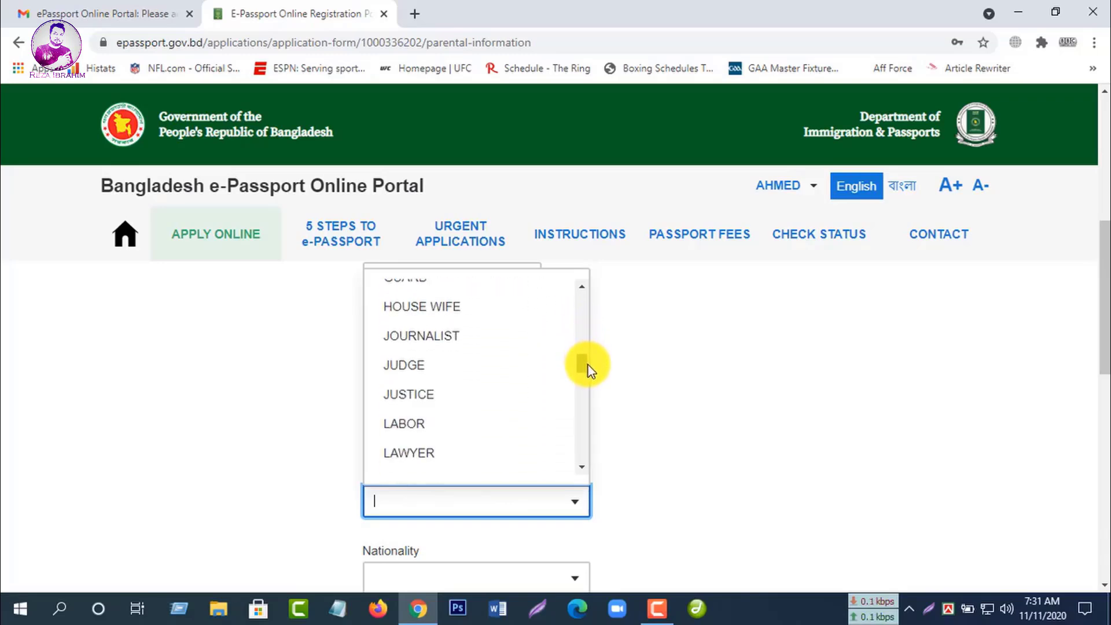
left_click(460, 306)
scroll(630, 385, "down", 1)
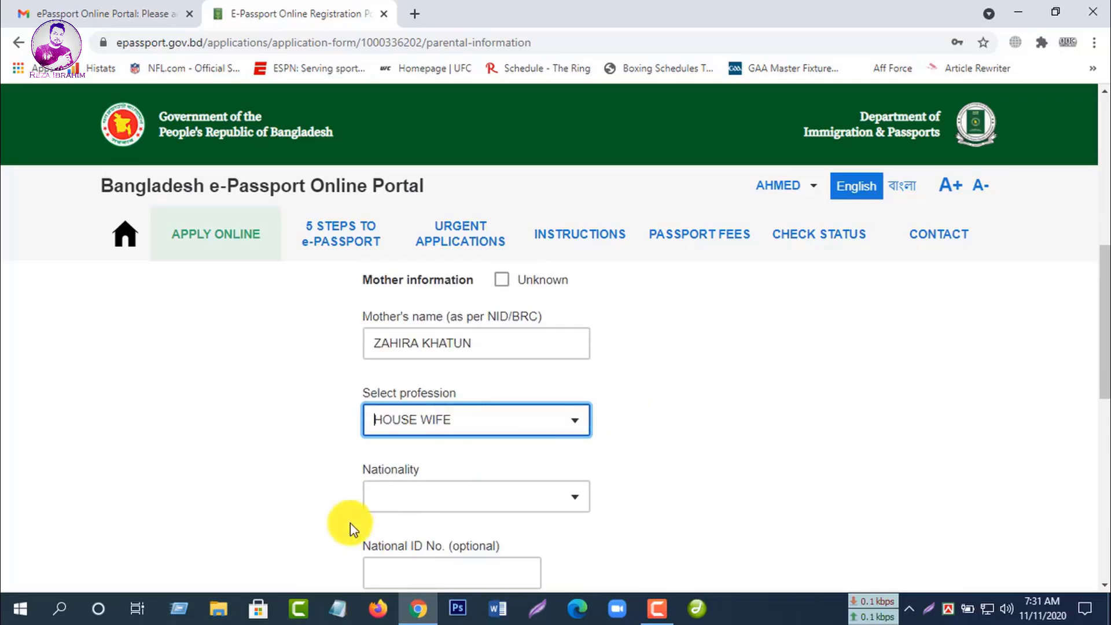
Step: Set the mother's nationality to BANGLADESHI
left_click(576, 501)
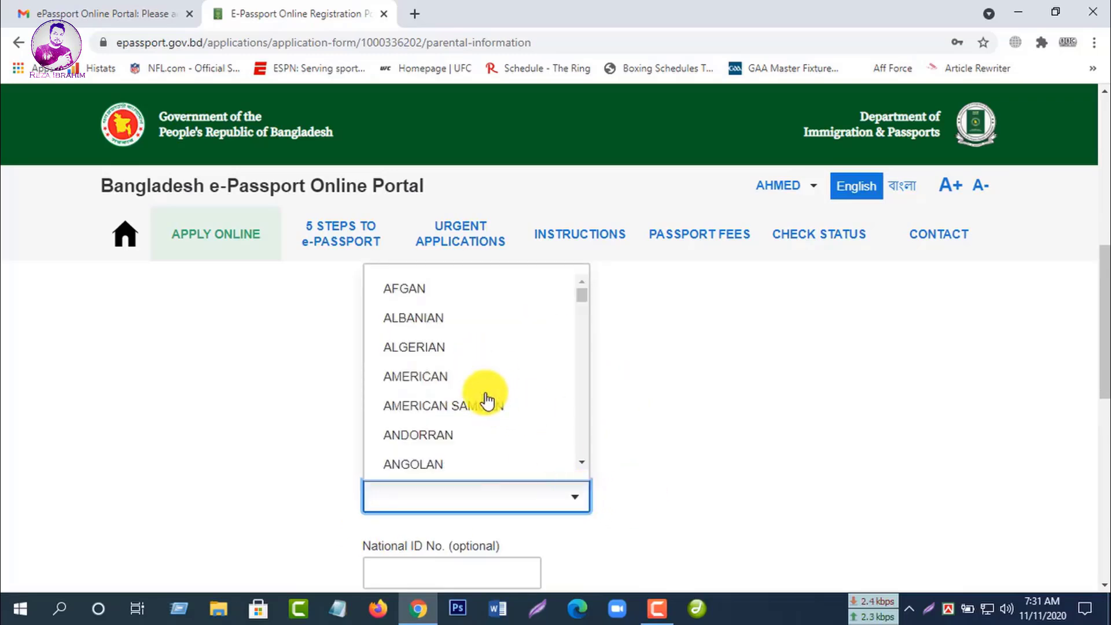
scroll(485, 399, "down", 3)
scroll(488, 400, "down", 4)
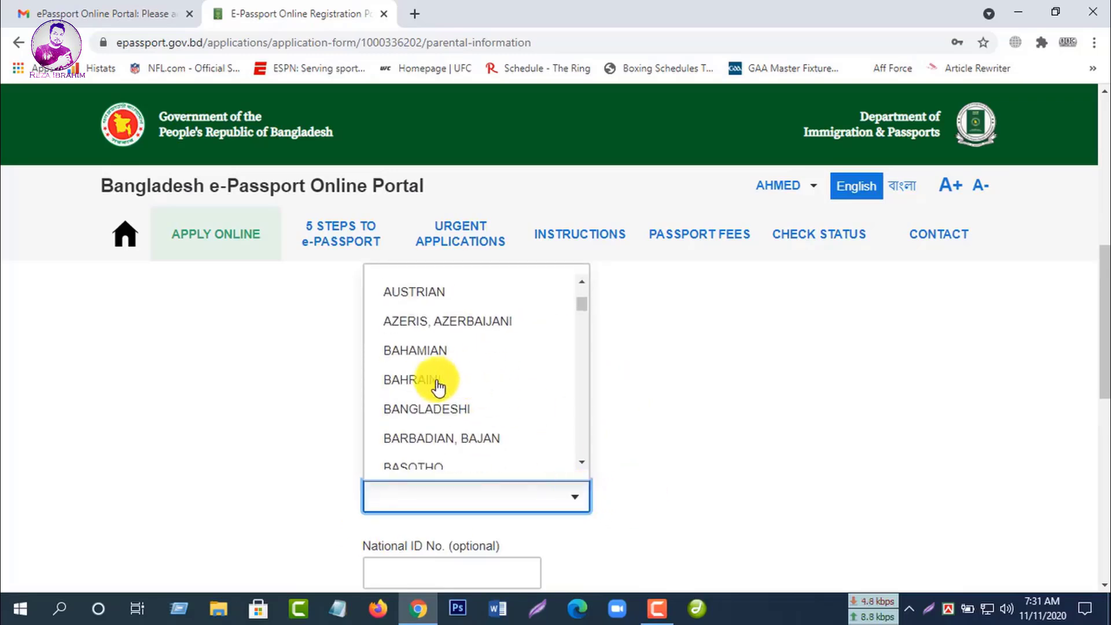
left_click(439, 406)
scroll(595, 409, "down", 3)
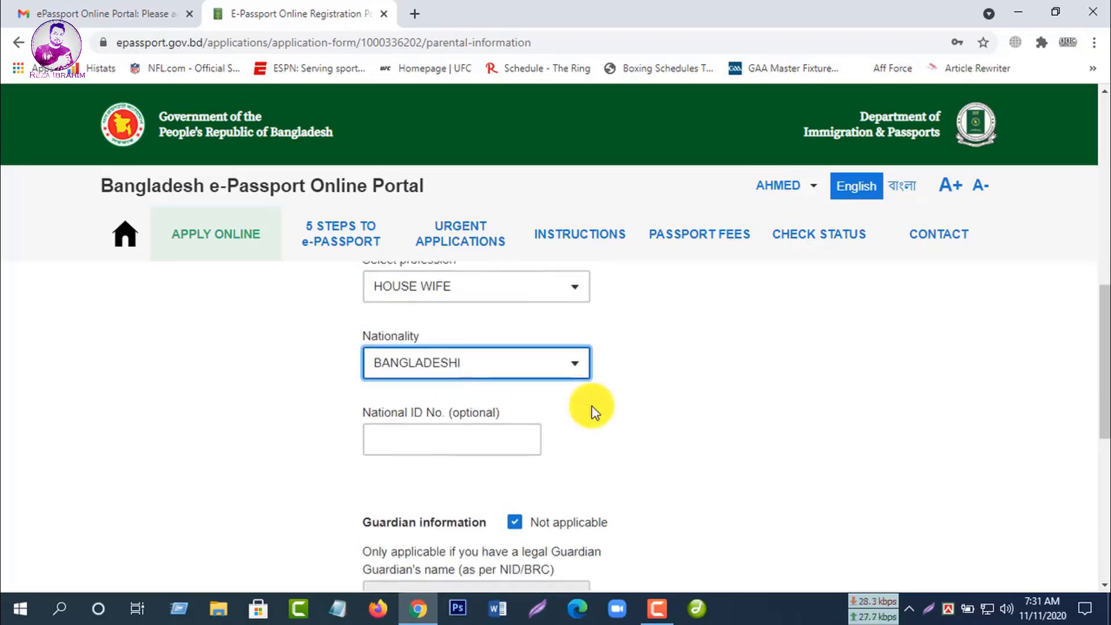
Step: Leave the mother's National ID number blank
left_click(425, 412)
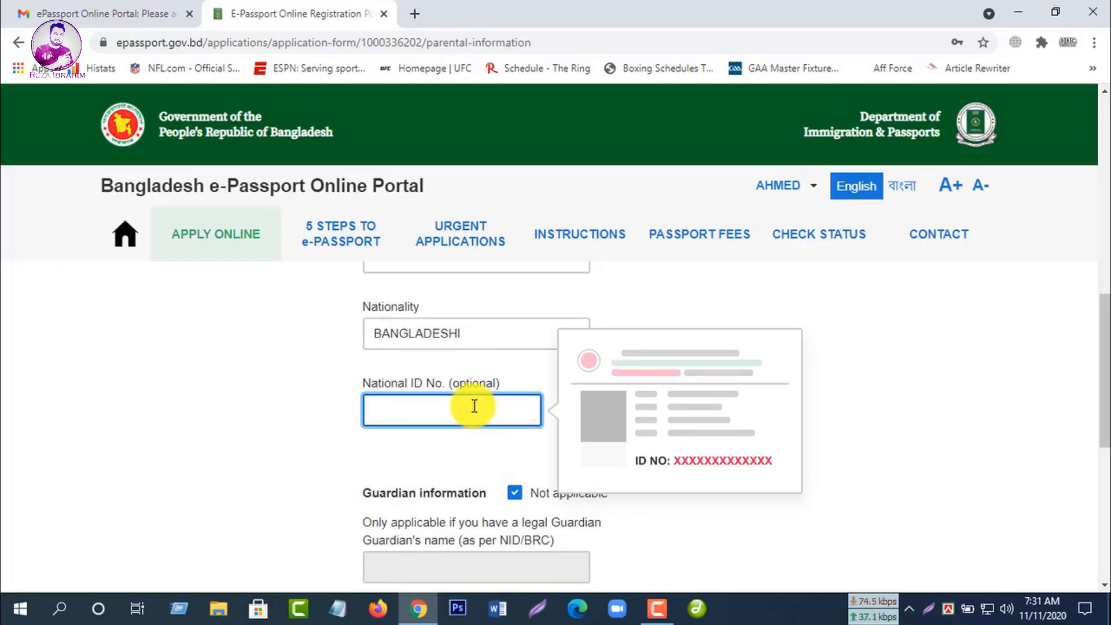
scroll(462, 414, "up", 7)
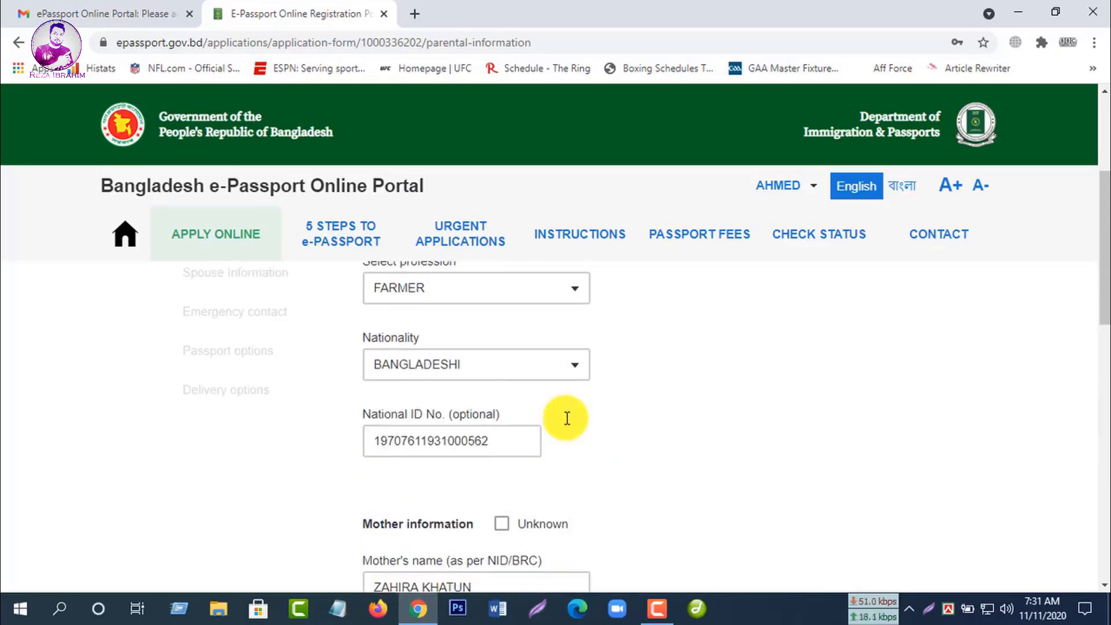
scroll(459, 426, "down", 5)
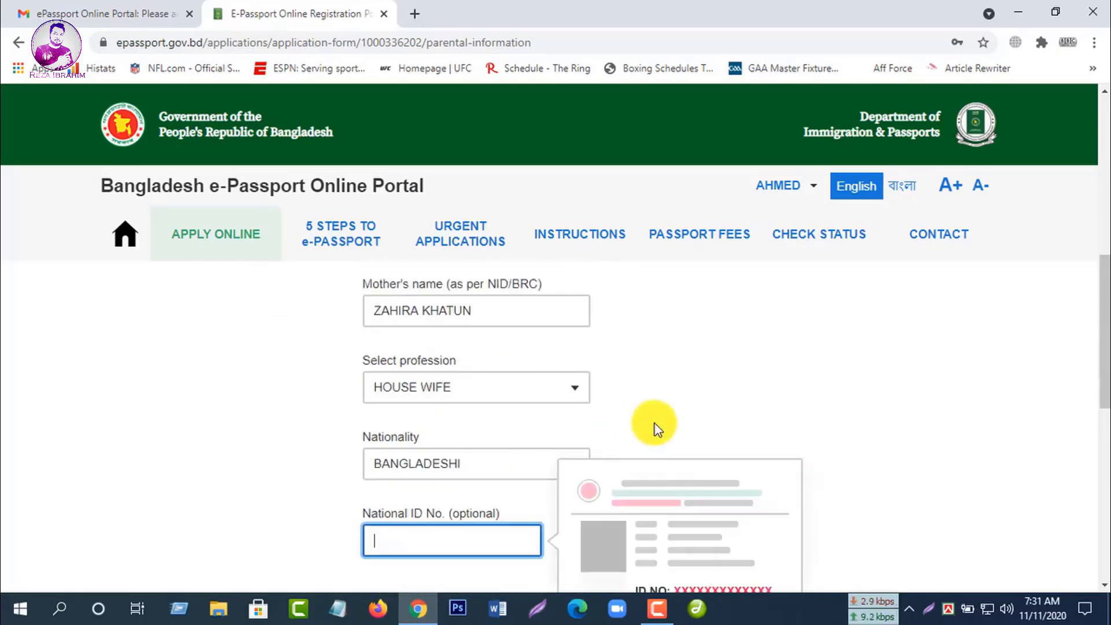
scroll(434, 449, "down", 4)
scroll(841, 570, "up", 3)
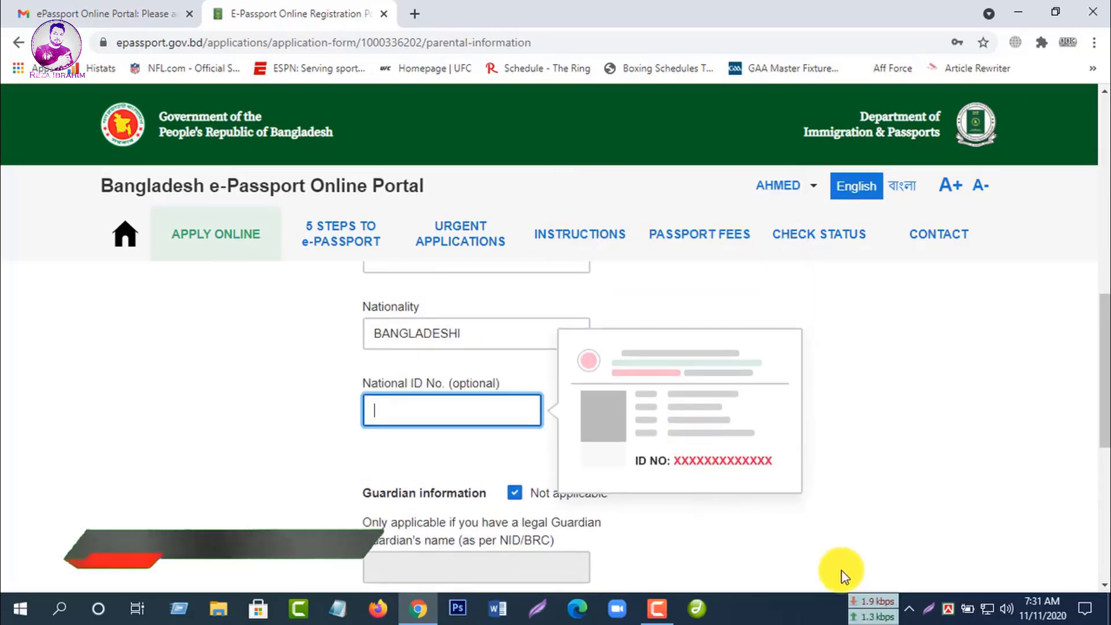
left_click(862, 512)
scroll(725, 448, "down", 2)
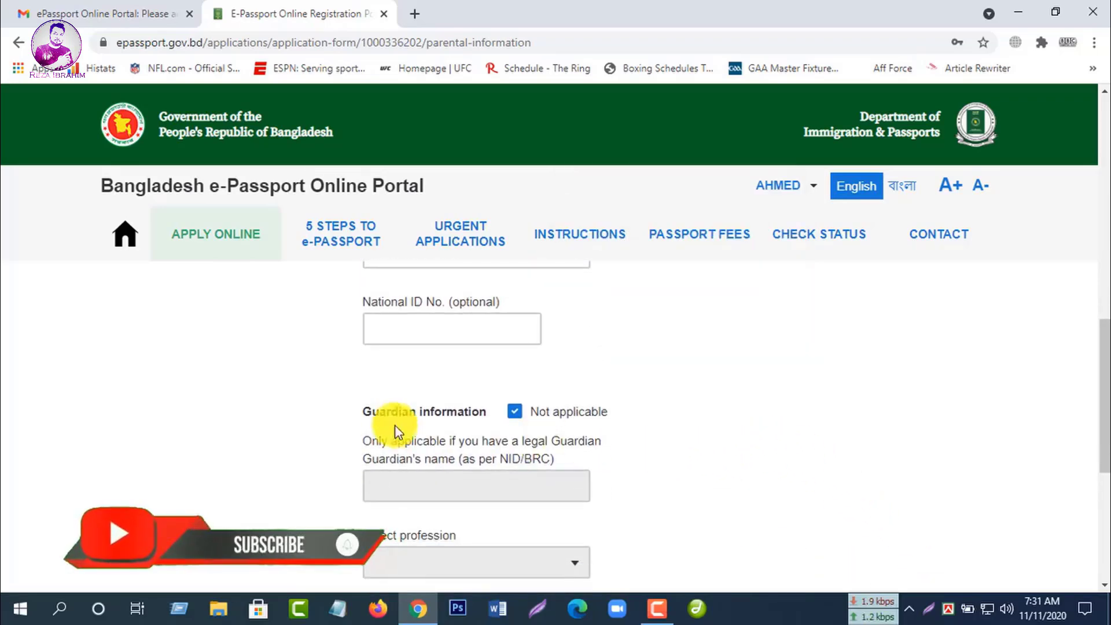
scroll(654, 418, "down", 3)
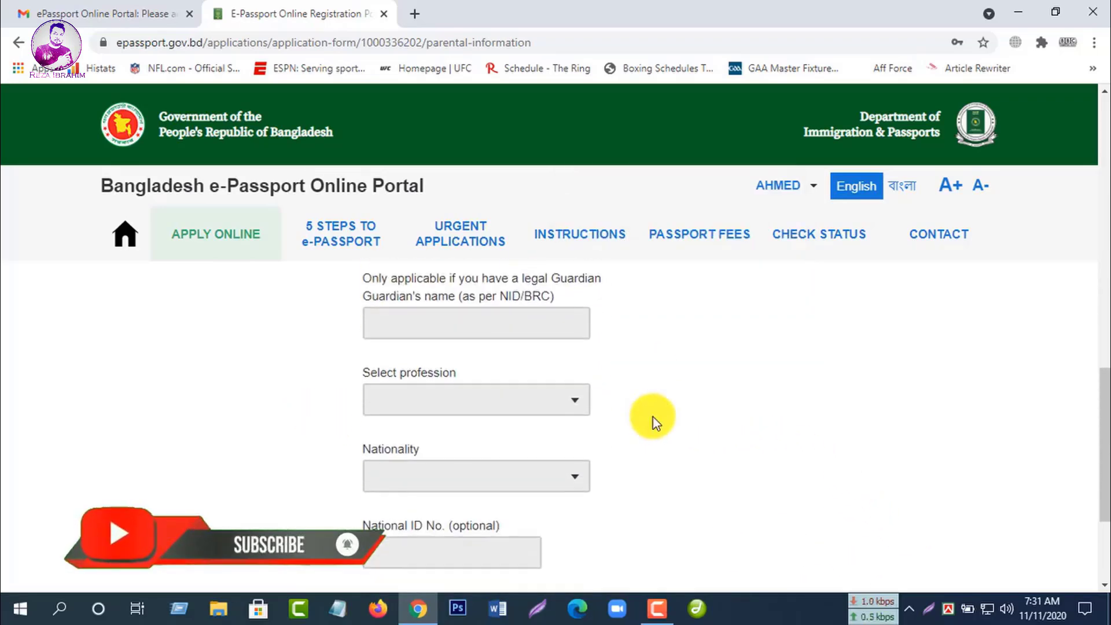
scroll(654, 417, "up", 1)
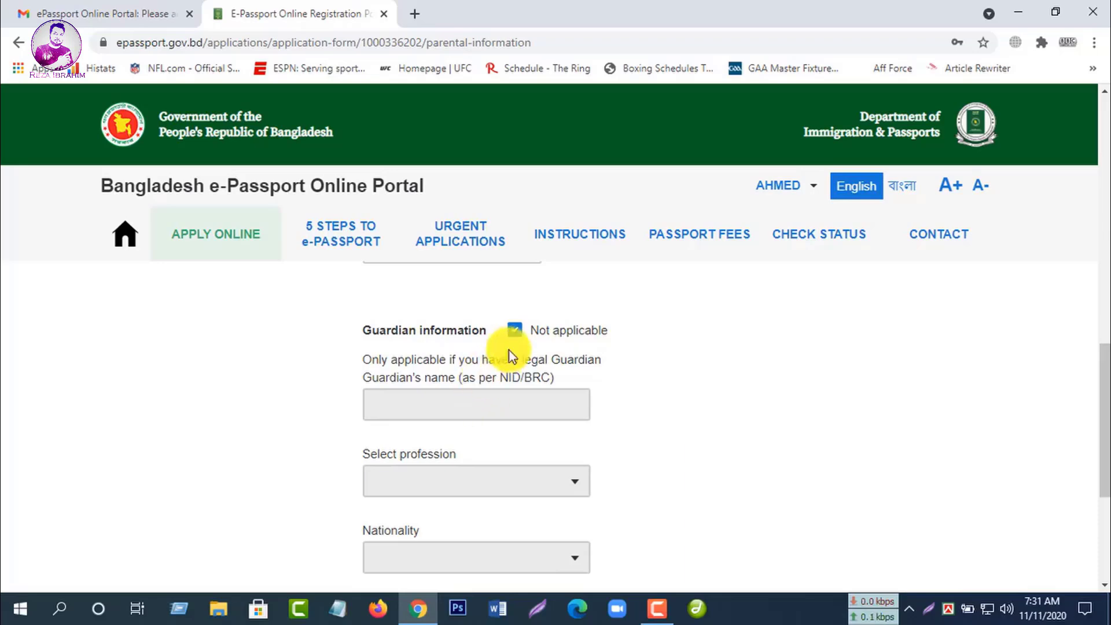
Step: Keep guardian information marked 'Not applicable' and save the parental information
left_click(513, 333)
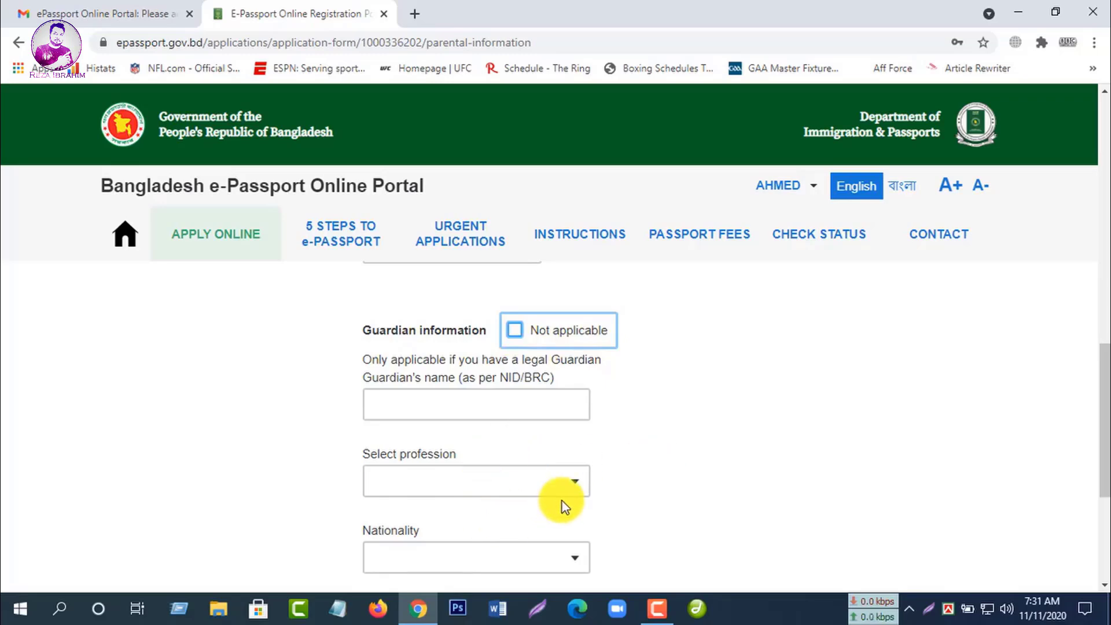
left_click(492, 555)
scroll(550, 509, "down", 1)
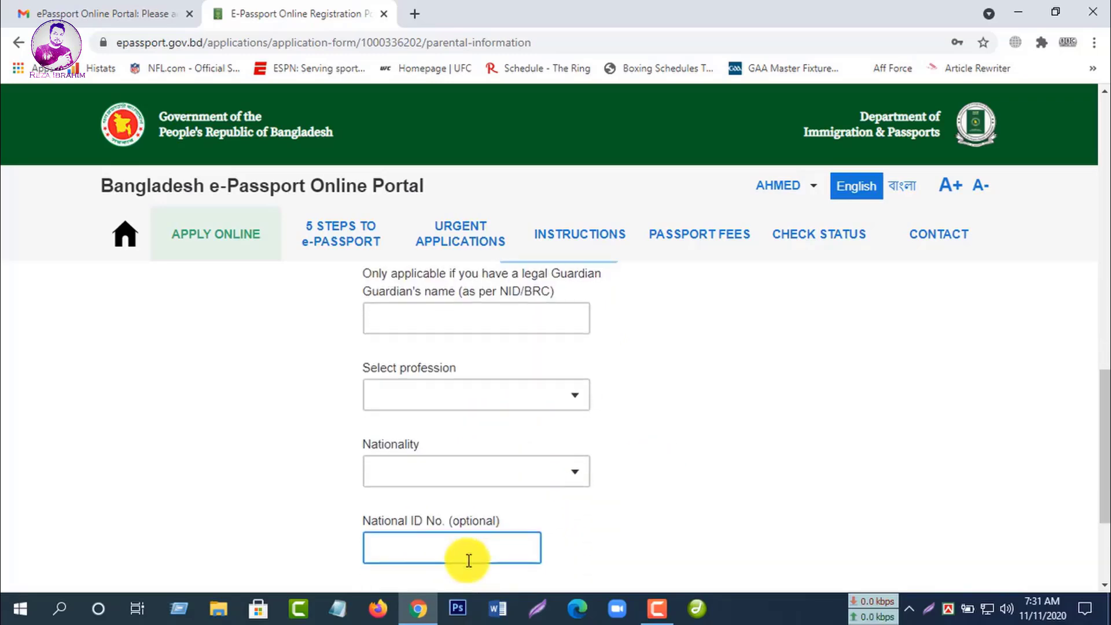
scroll(467, 559, "down", 2)
scroll(637, 510, "up", 2)
scroll(637, 508, "up", 2)
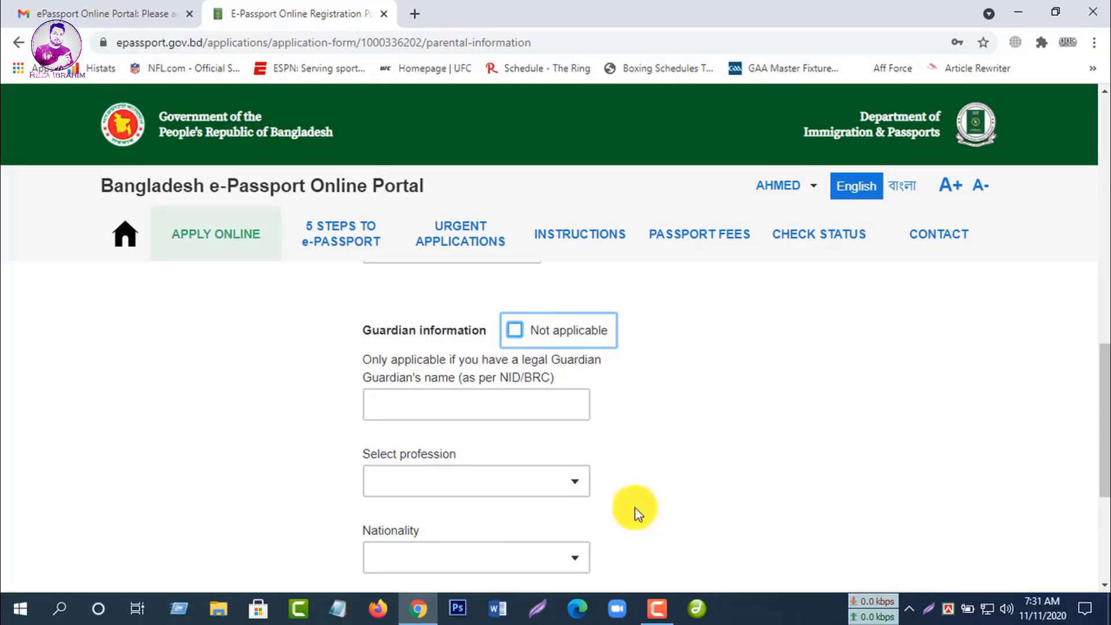
left_click(513, 330)
scroll(684, 373, "up", 7)
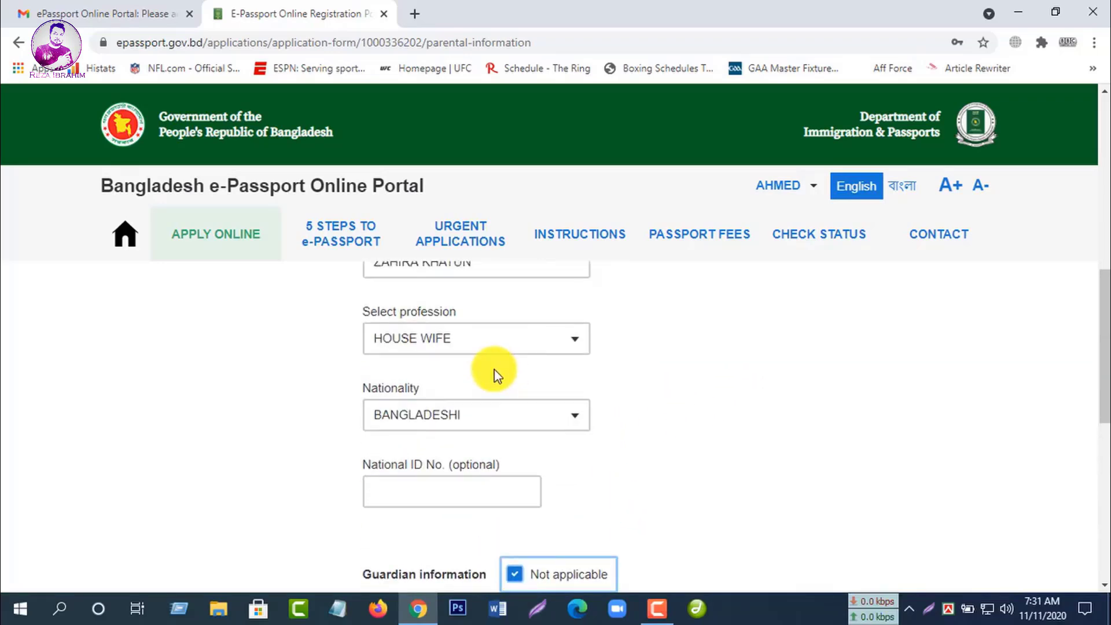
scroll(672, 449, "down", 4)
scroll(656, 460, "down", 4)
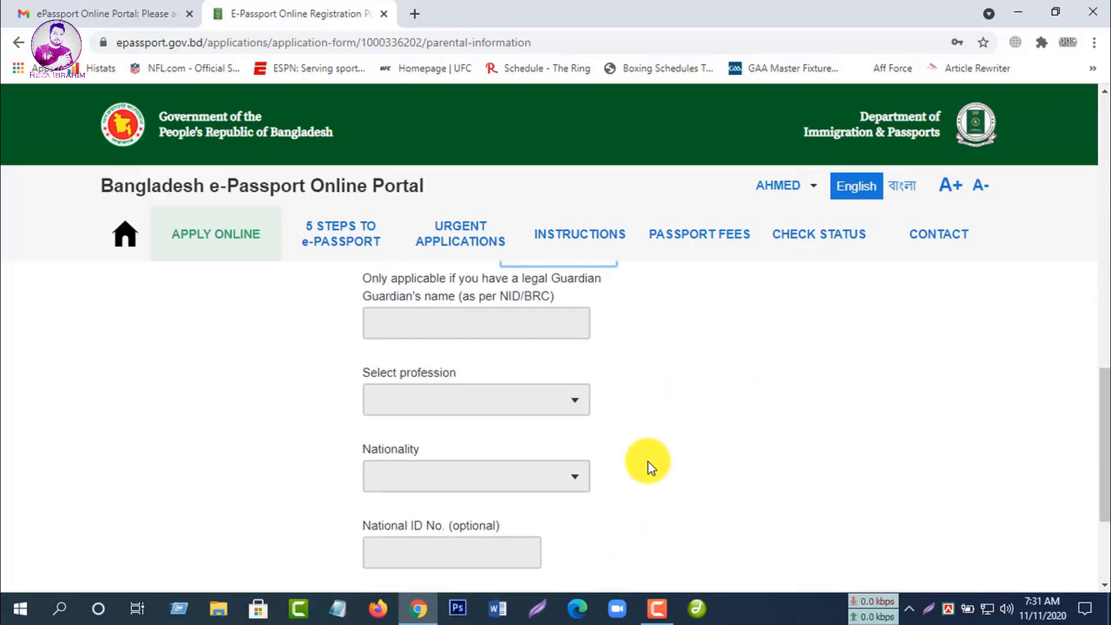
scroll(647, 463, "down", 2)
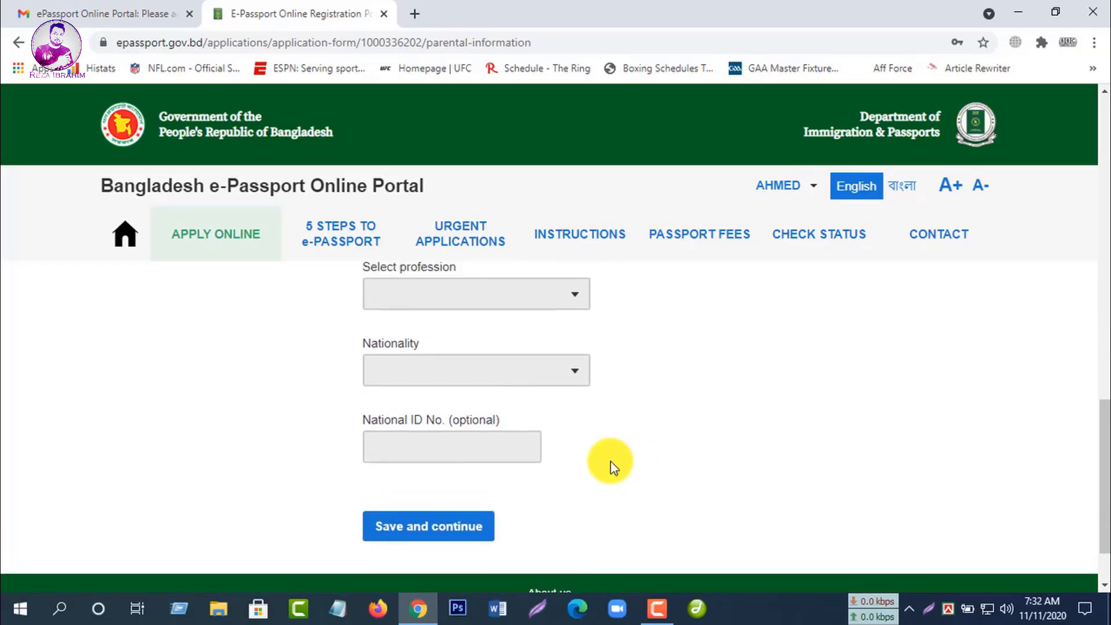
left_click(420, 540)
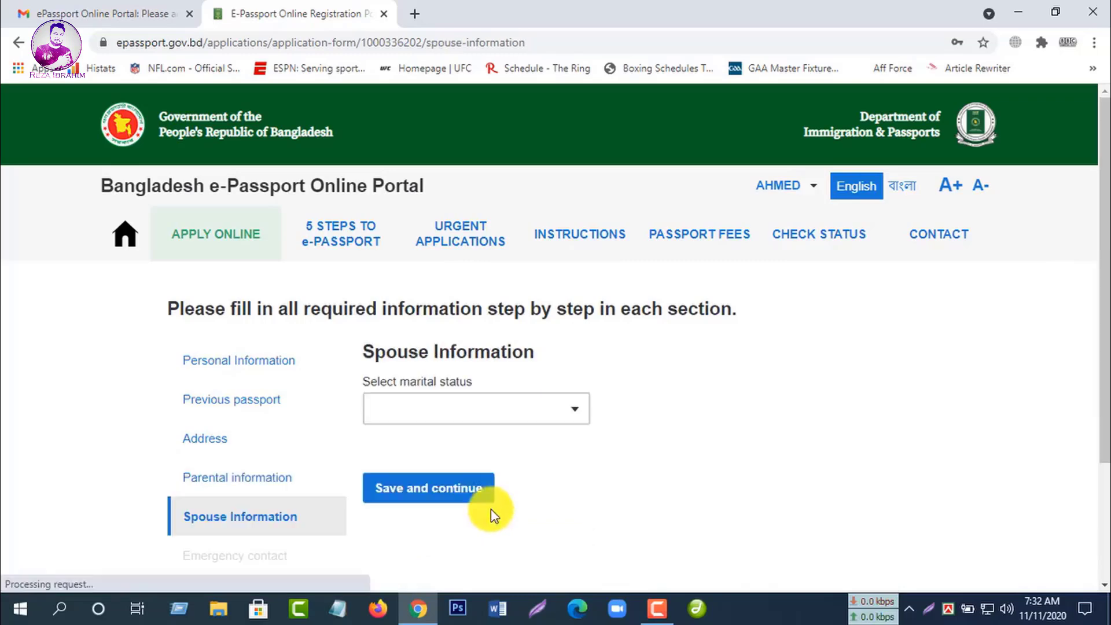
Step: Change the marital status from WIDOW to SINGLE and save the spouse information
left_click(470, 408)
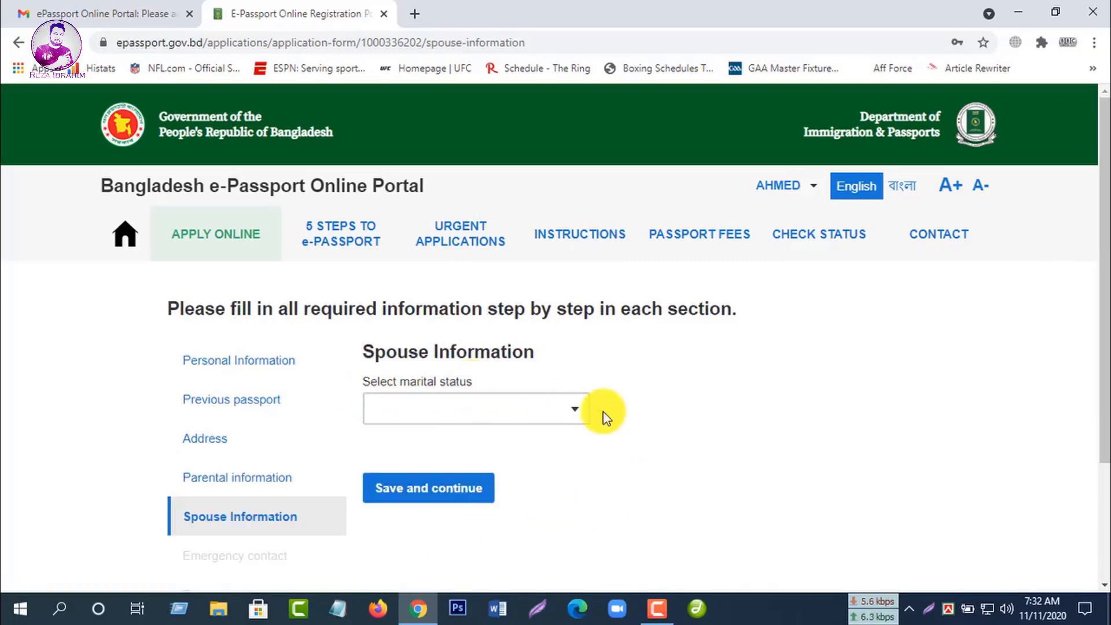
left_click(576, 424)
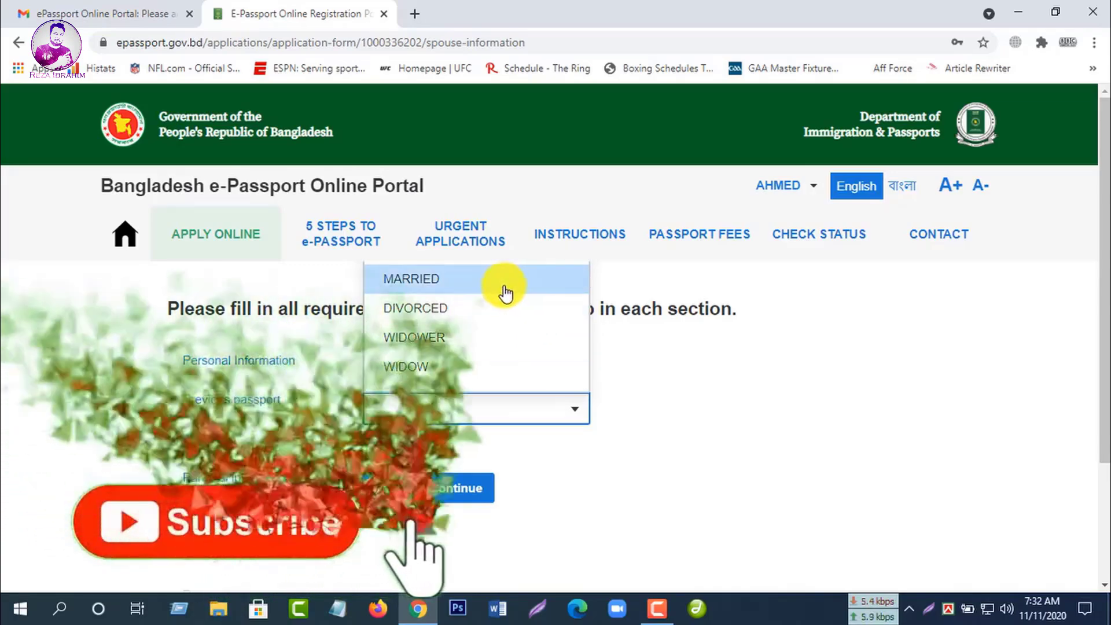
left_click(496, 370)
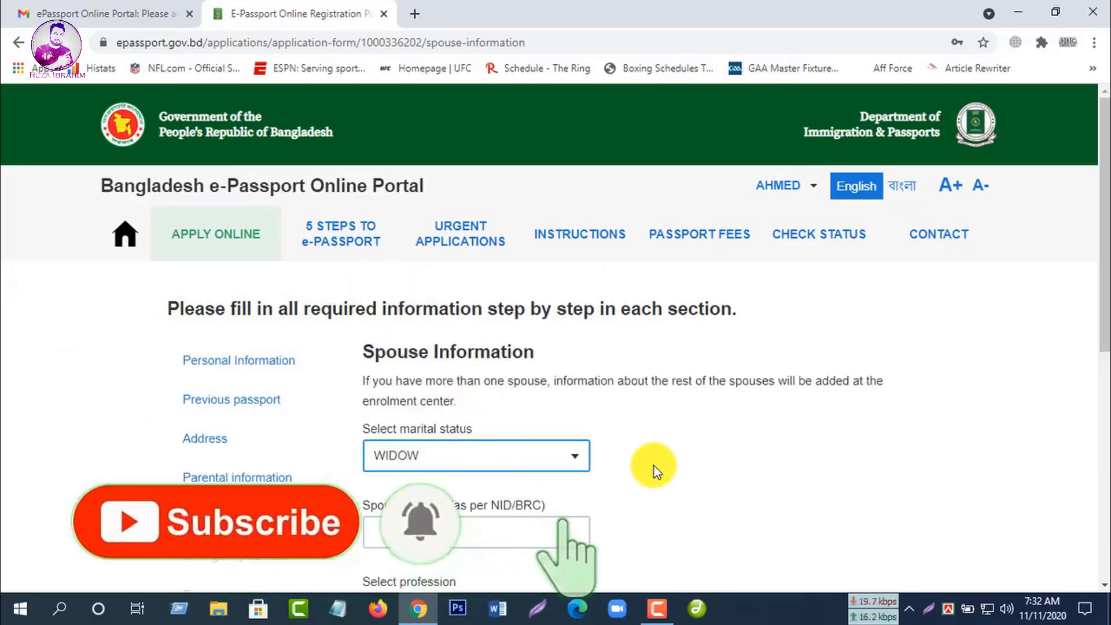
scroll(654, 466, "down", 1)
scroll(654, 467, "up", 1)
left_click(575, 456)
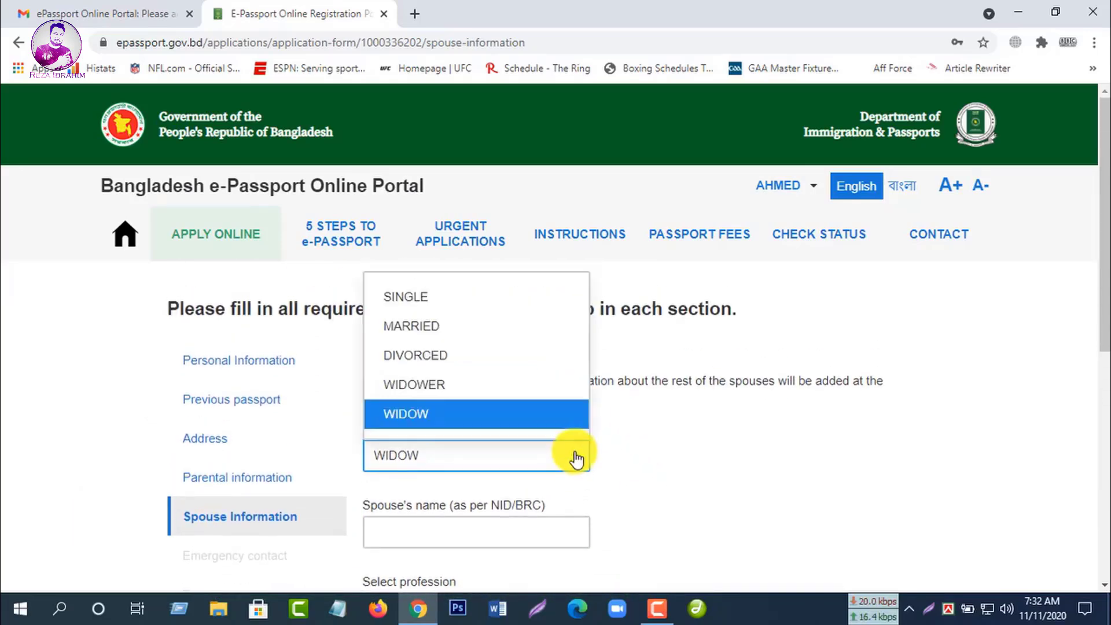
left_click(457, 308)
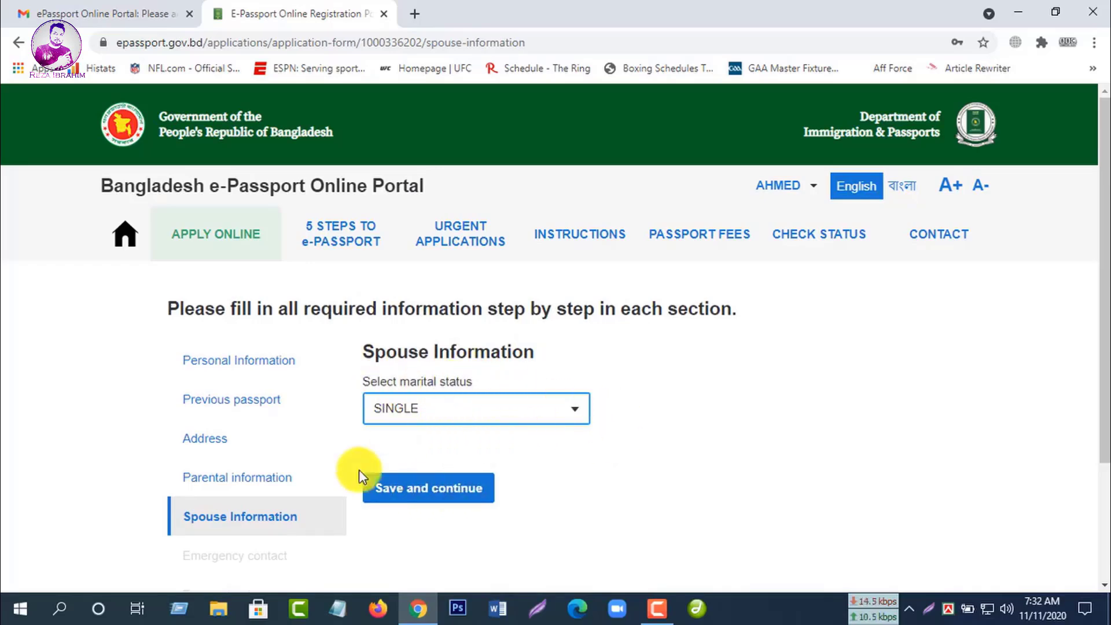
left_click(462, 492)
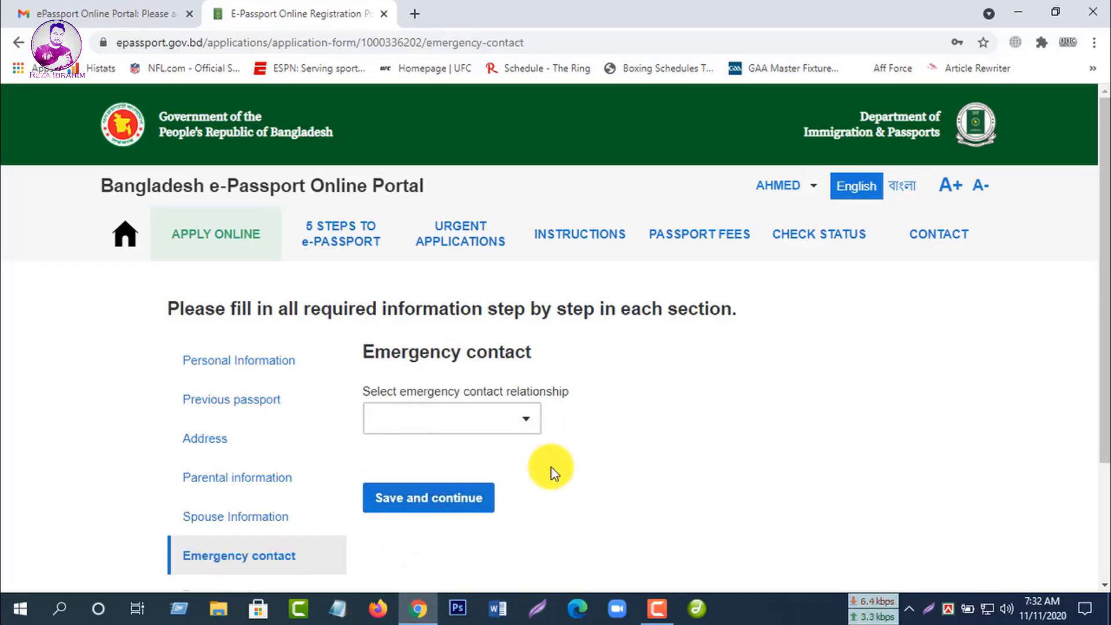
Step: Set the emergency contact's relationship to COUSIN and enter the contact's name
left_click(528, 422)
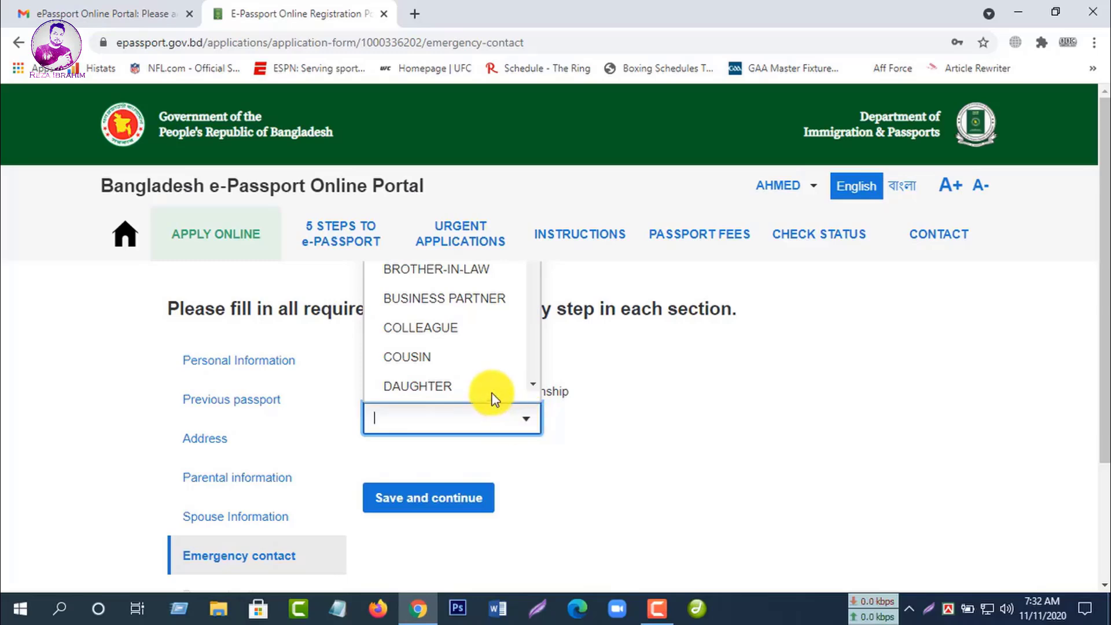
left_click(435, 362)
scroll(593, 440, "down", 1)
left_click(555, 425)
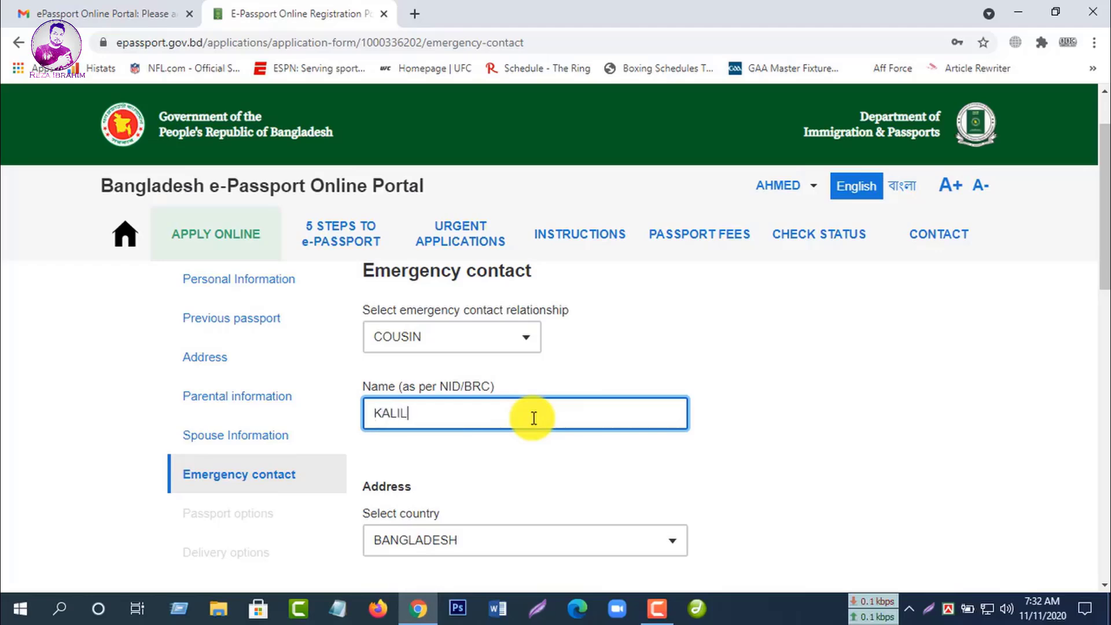
type("MED")
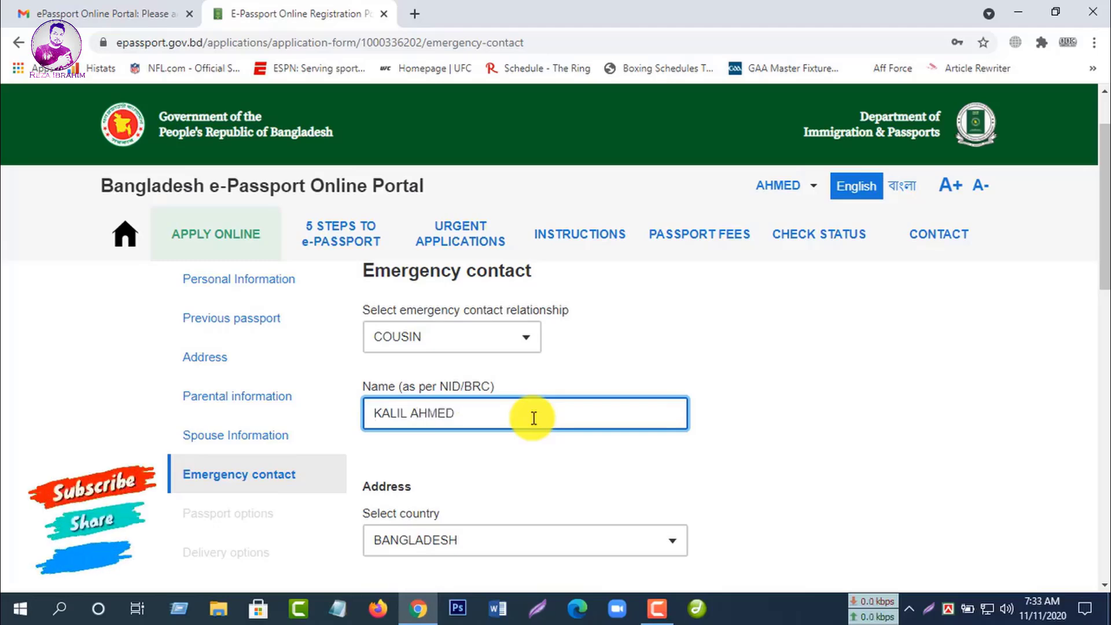
Step: Choose PABNA as the contact's district and begin entering the city/village
scroll(550, 445, "down", 1)
scroll(700, 460, "down", 3)
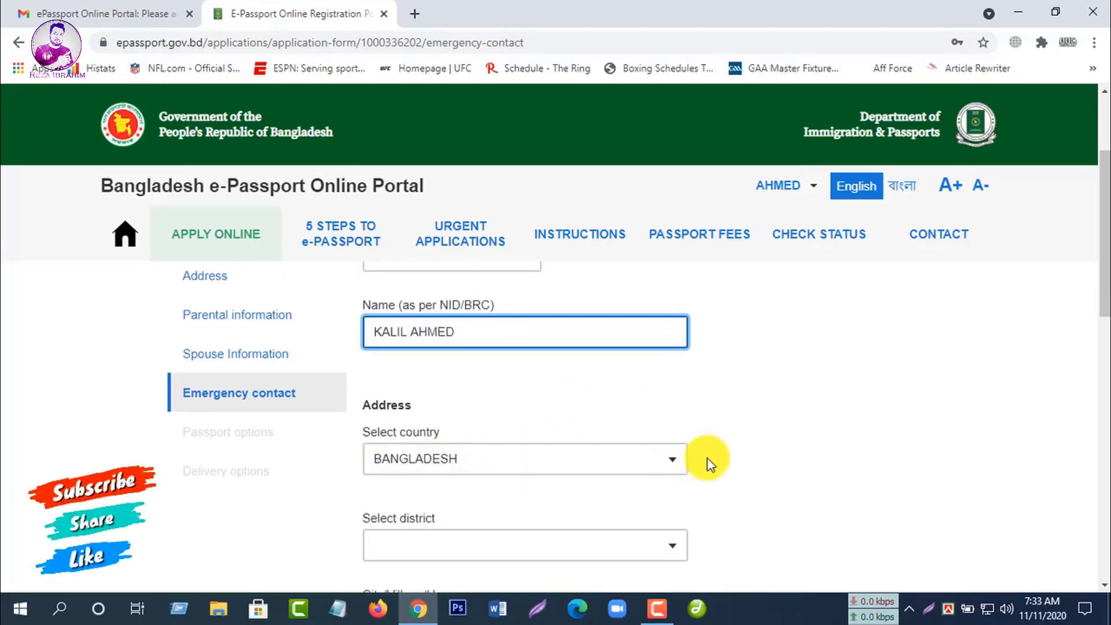
left_click(671, 466)
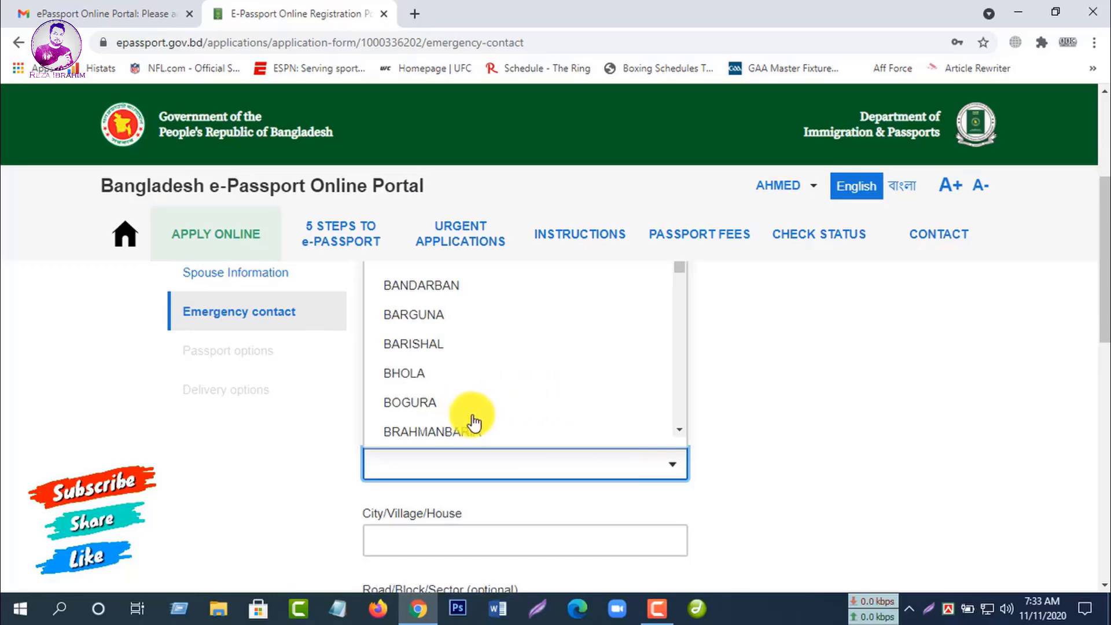
scroll(533, 412, "down", 5)
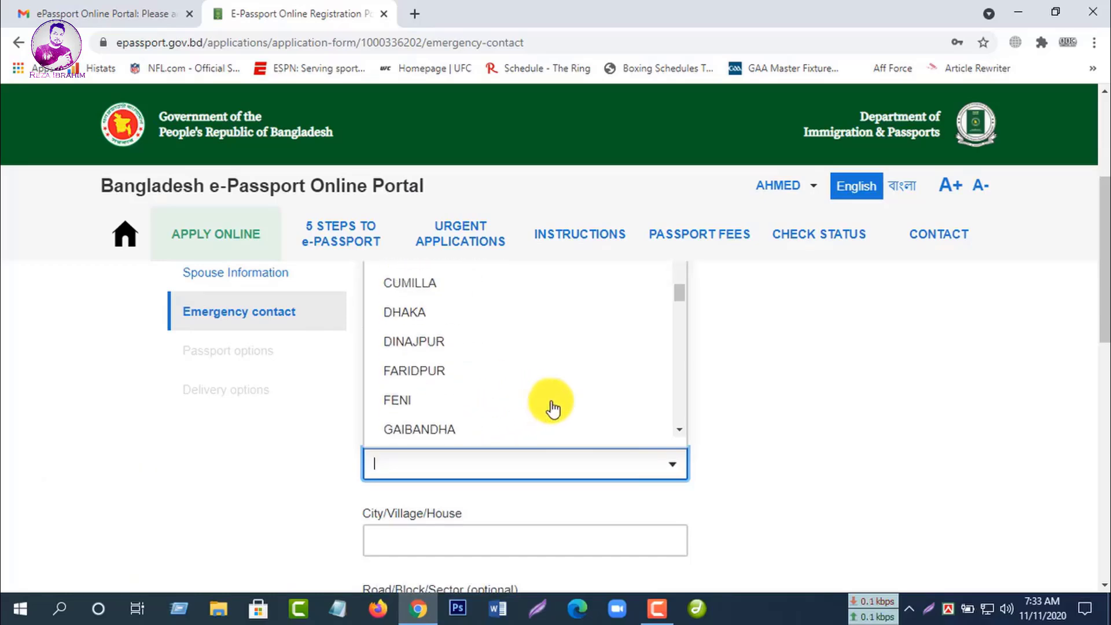
left_click_drag(680, 300, 684, 422)
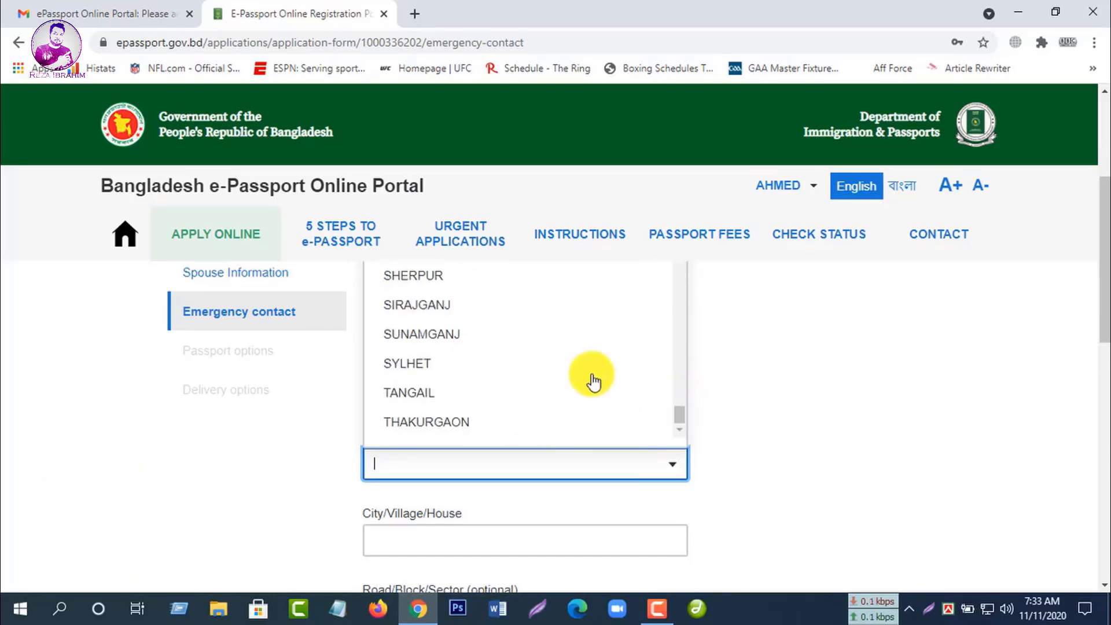
scroll(553, 376, "up", 4)
scroll(546, 372, "up", 2)
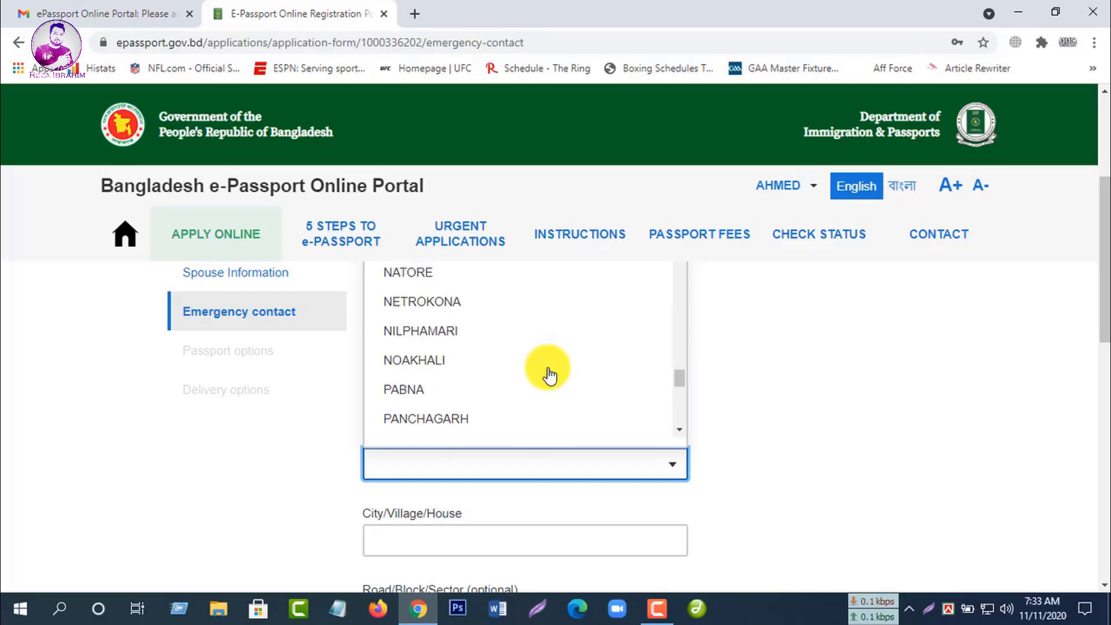
left_click(442, 391)
scroll(788, 404, "down", 3)
left_click(429, 366)
left_click(441, 376)
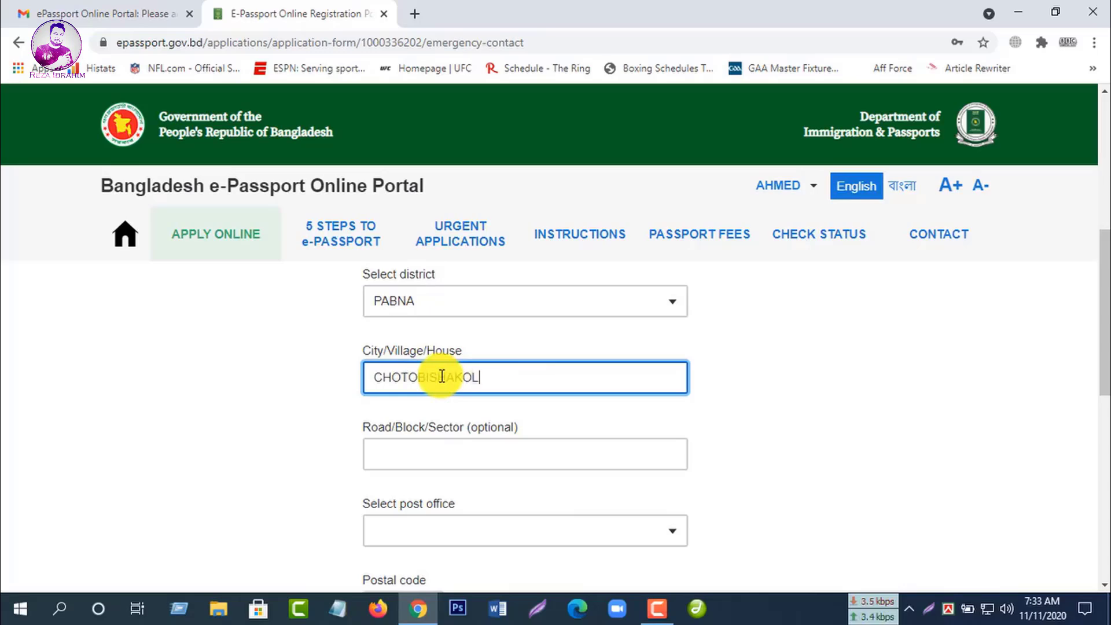
Step: Set the contact's post office to BHANGURA - 6640 and police station to BHANGURA
left_click(501, 457)
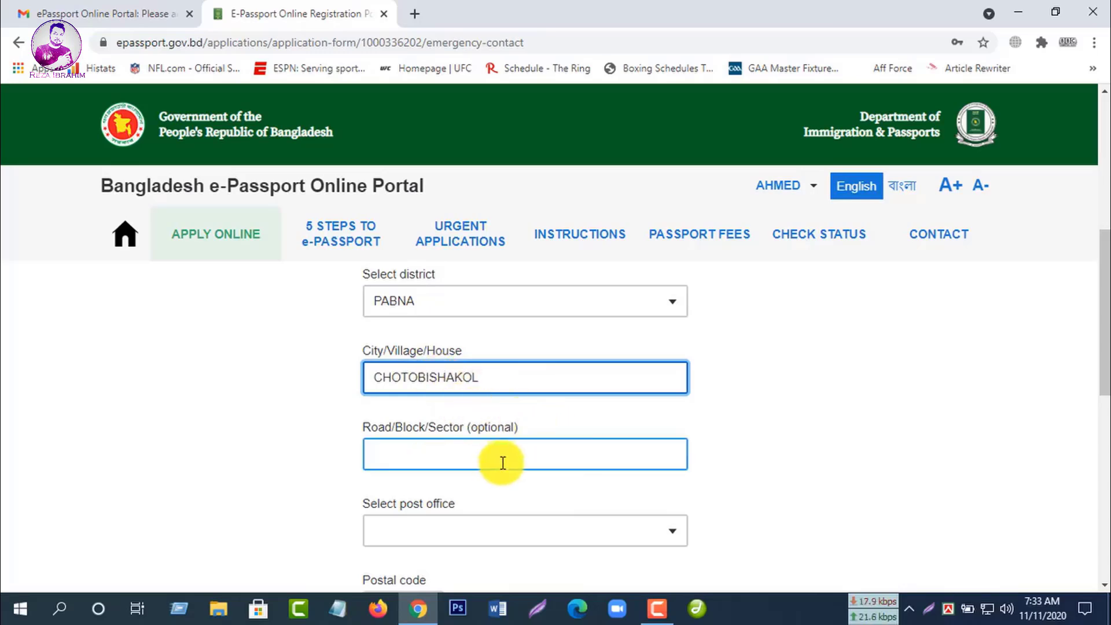
scroll(573, 463, "down", 1)
scroll(625, 458, "down", 1)
left_click(676, 448)
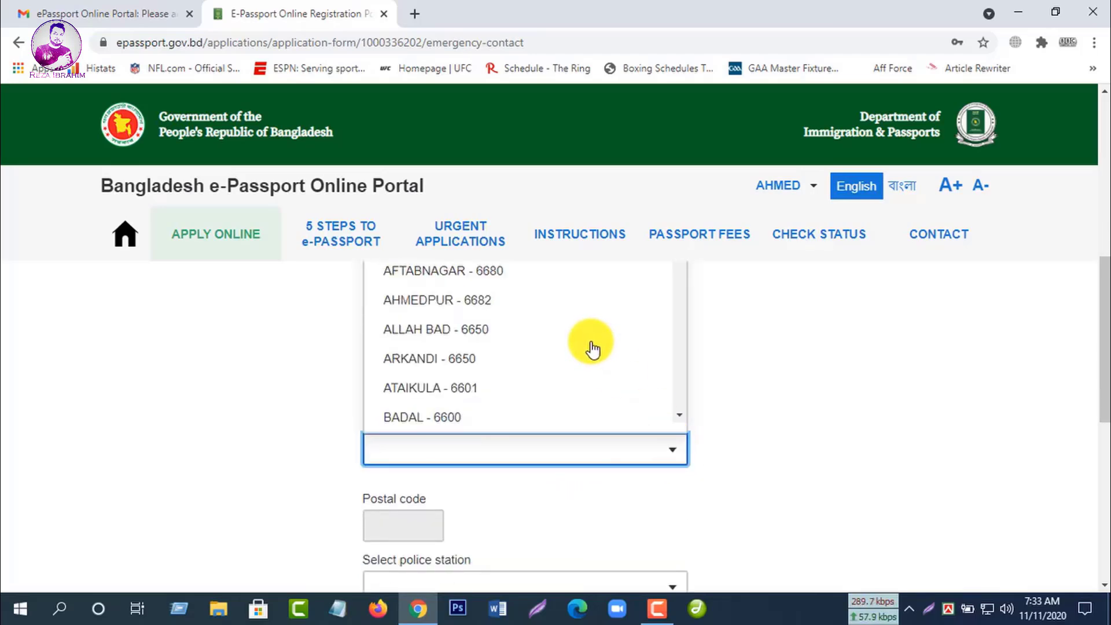
scroll(592, 349, "down", 3)
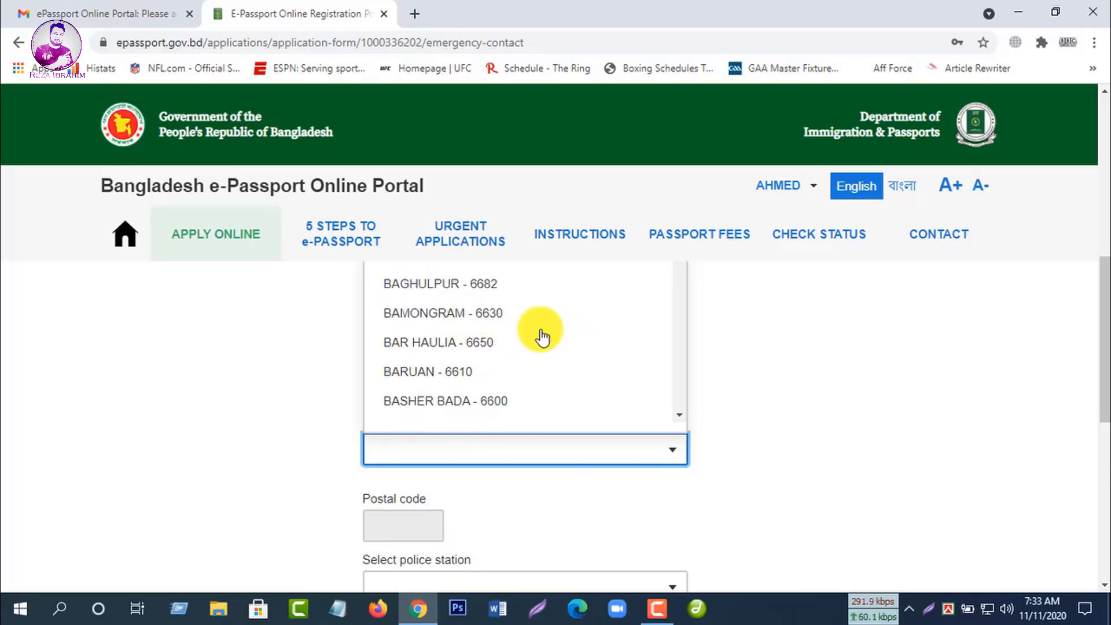
scroll(542, 337, "down", 1)
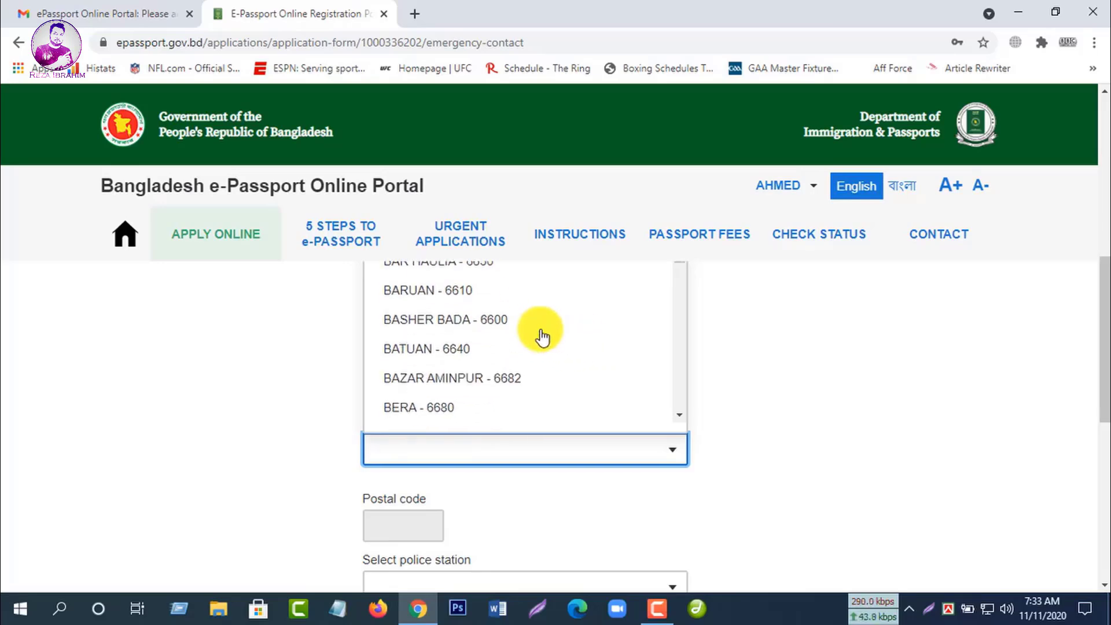
scroll(542, 337, "down", 1)
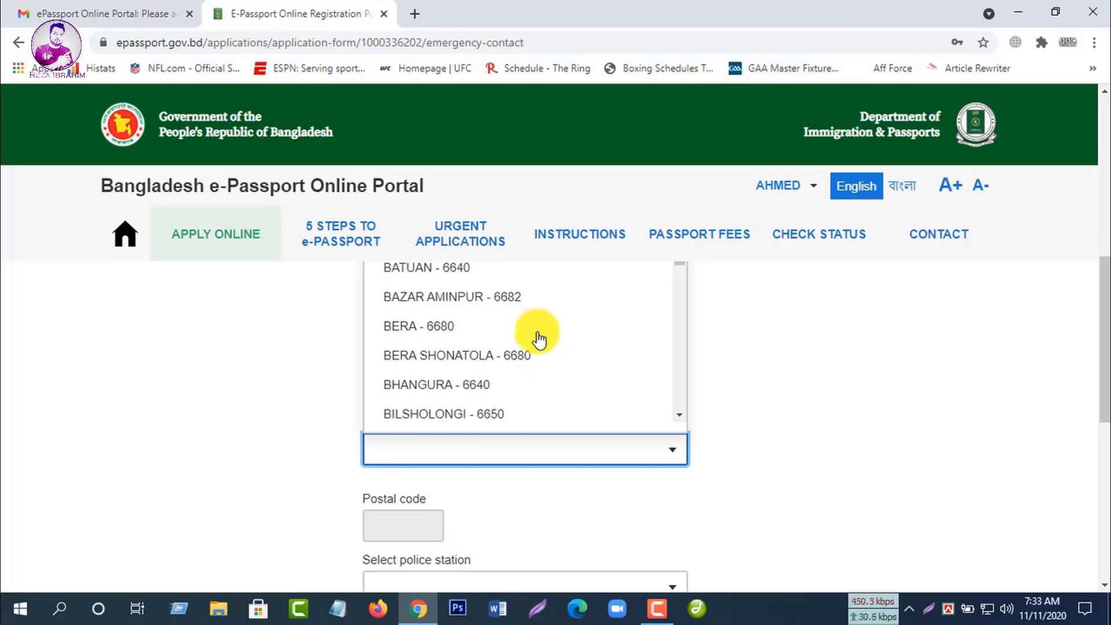
left_click(477, 386)
scroll(728, 375, "down", 3)
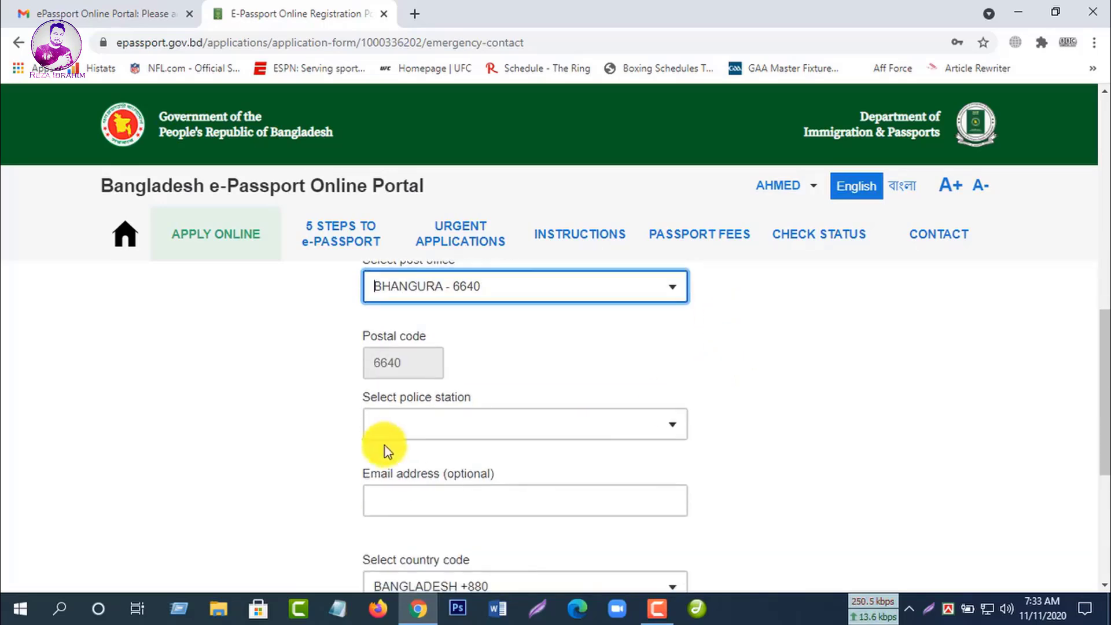
left_click(665, 427)
left_click(504, 333)
Step: Enter the contact number with country code BANGLADESH +880 and save the emergency contact
scroll(790, 412, "down", 1)
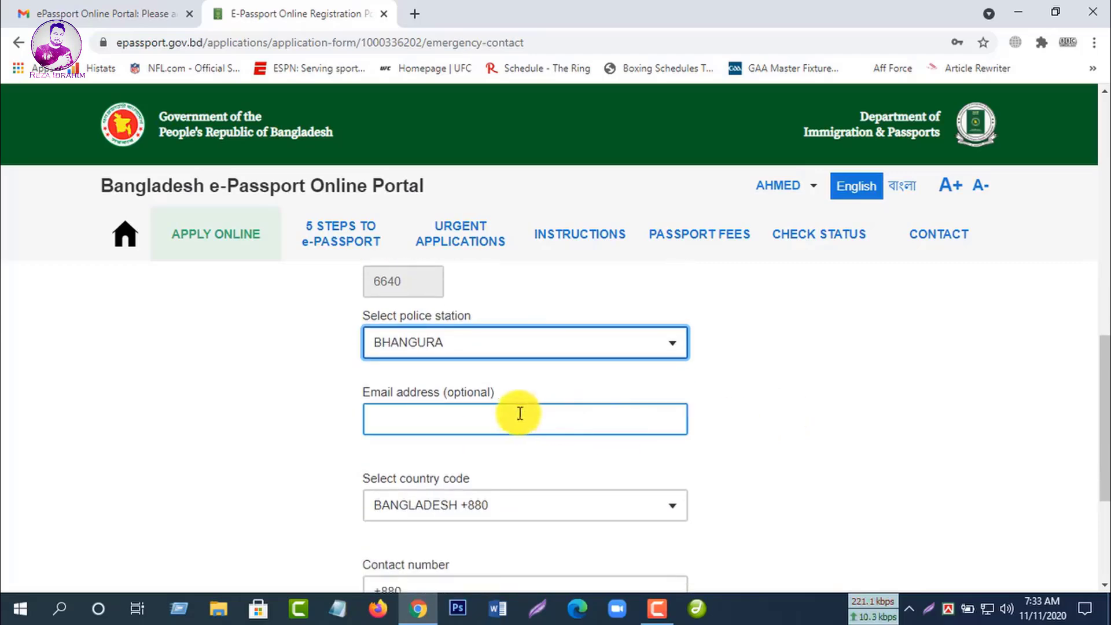
left_click(509, 422)
scroll(732, 410, "down", 1)
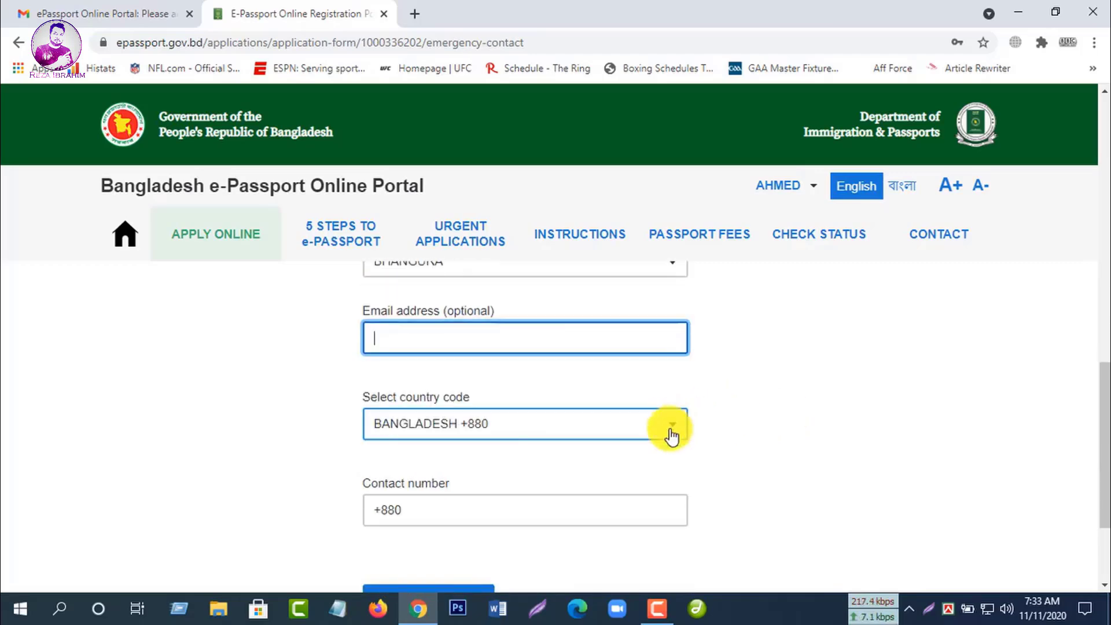
left_click(617, 422)
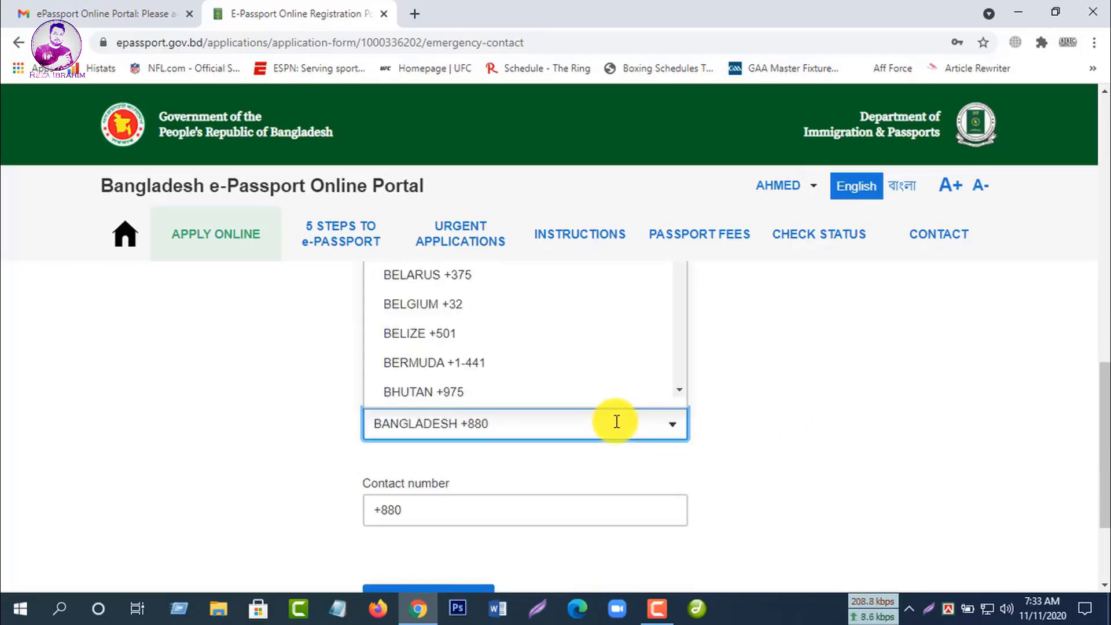
left_click(554, 512)
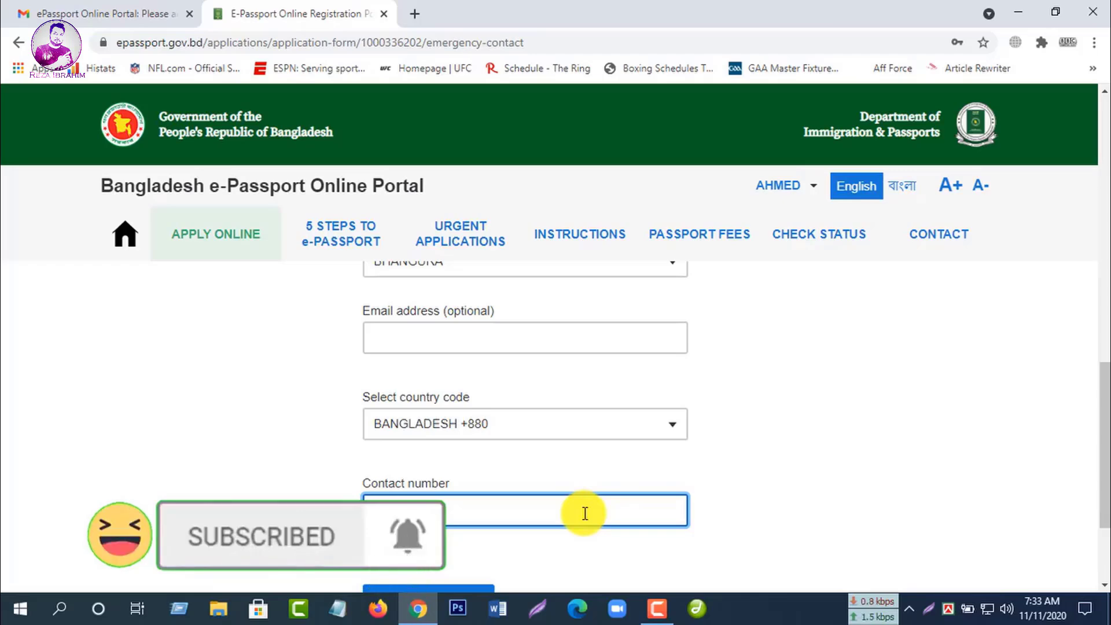
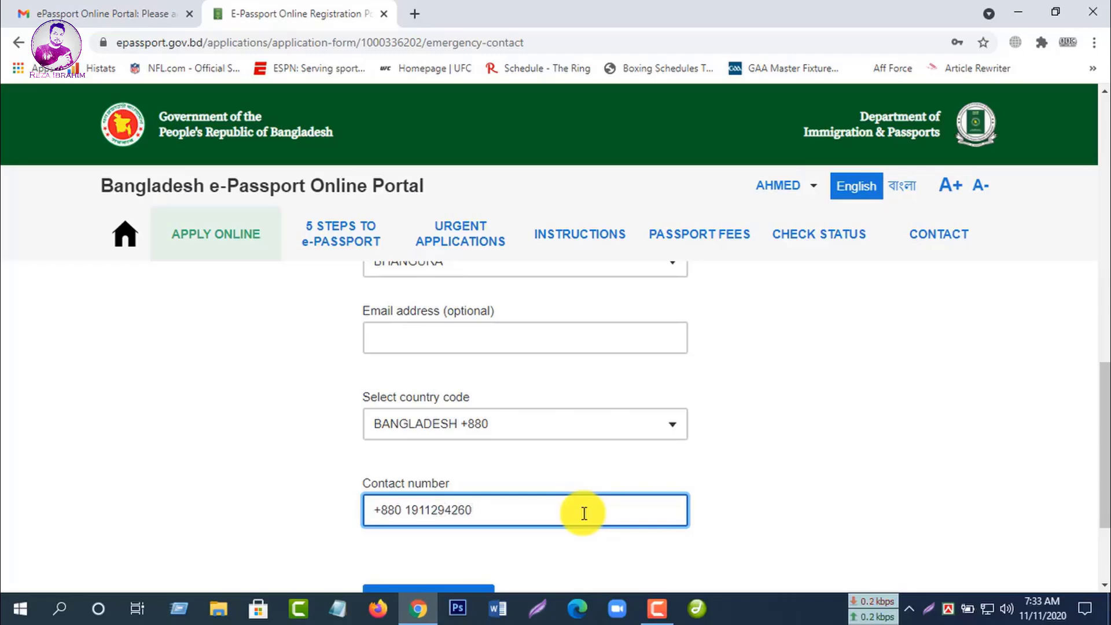
scroll(584, 514, "down", 3)
left_click(429, 446)
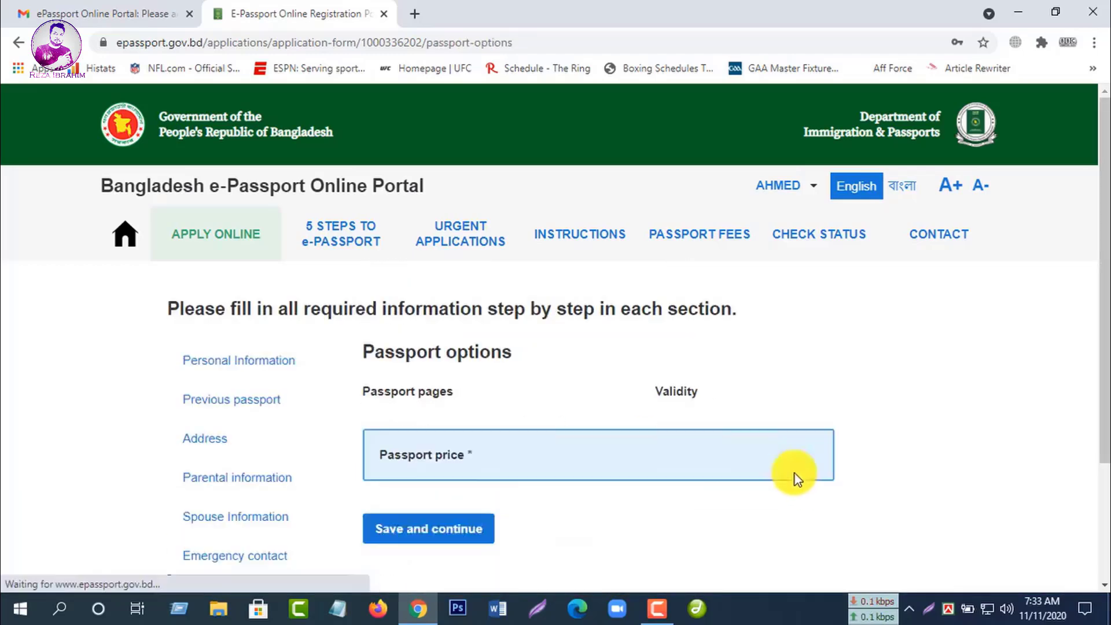
Step: Keep 48 pages with 5-year validity (4025 BDT) and save the passport options
scroll(780, 470, "down", 1)
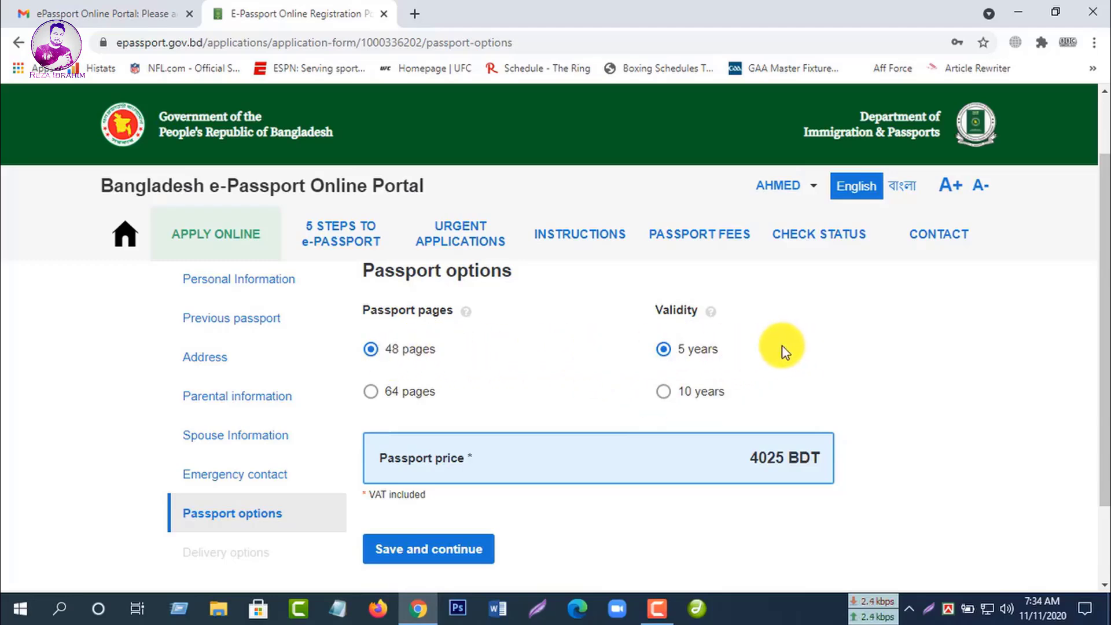
scroll(794, 347, "down", 1)
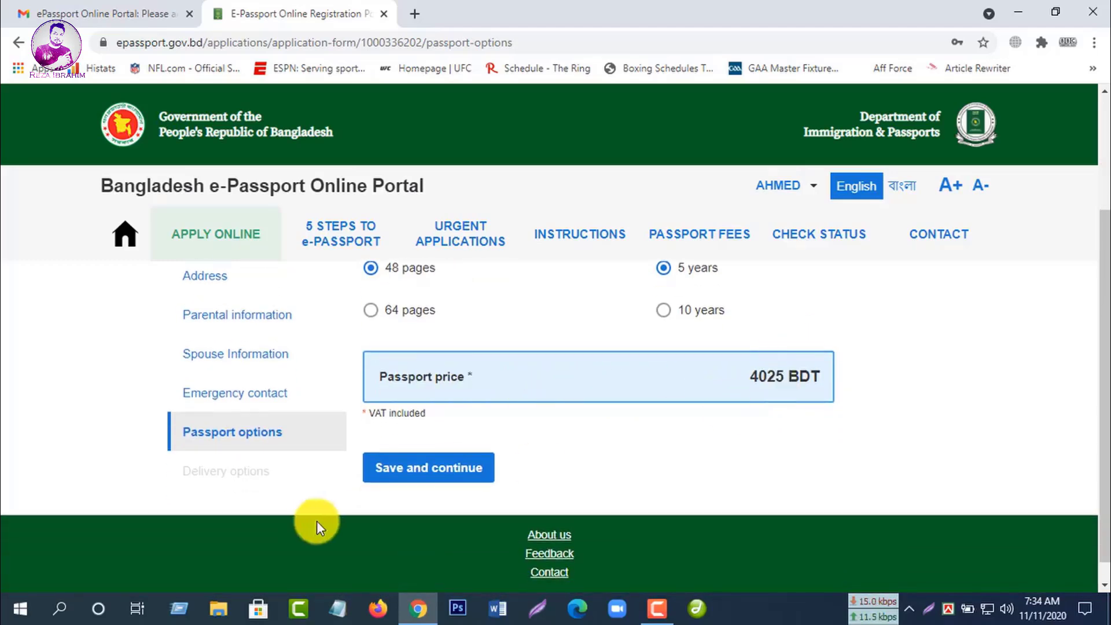
left_click(409, 476)
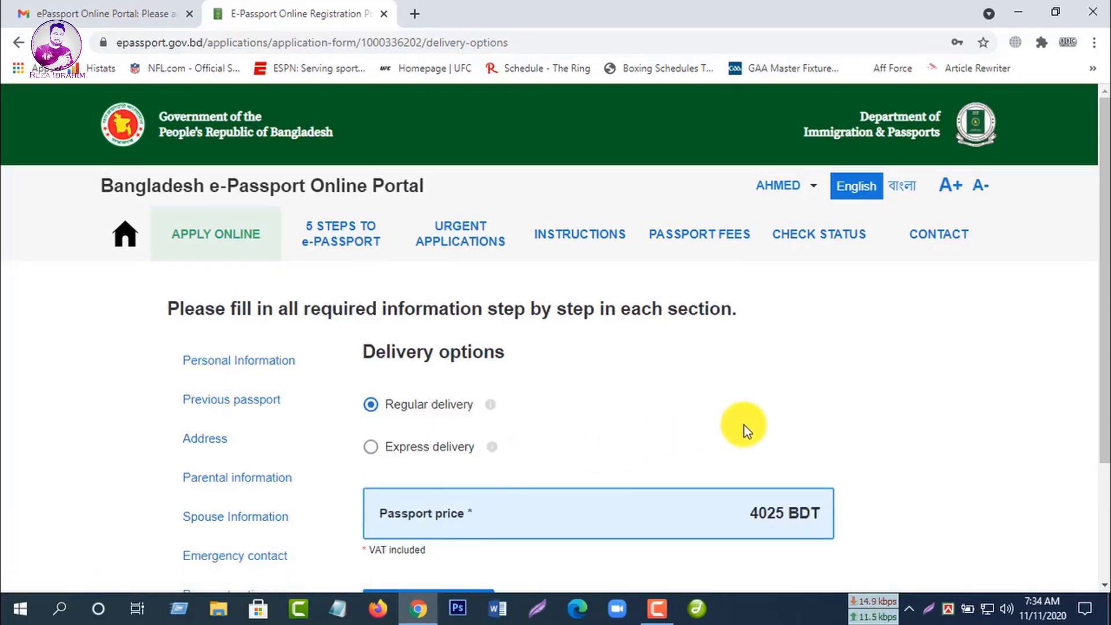
Step: Keep Regular delivery at 4025 BDT and save it to reach the application summary
scroll(744, 426, "down", 1)
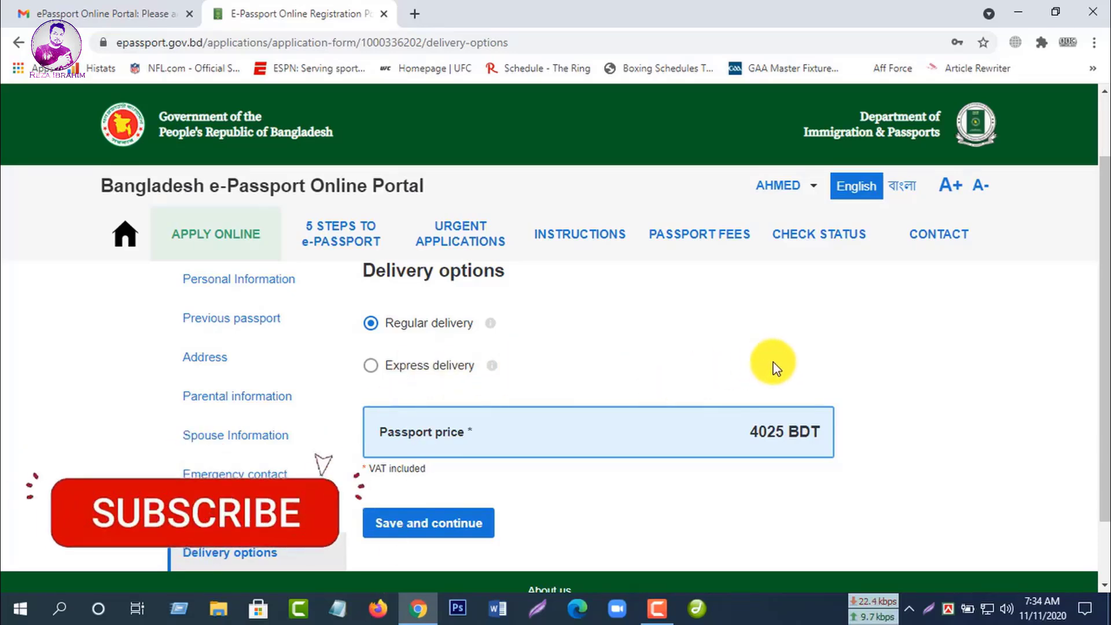
left_click(446, 527)
scroll(617, 472, "down", 2)
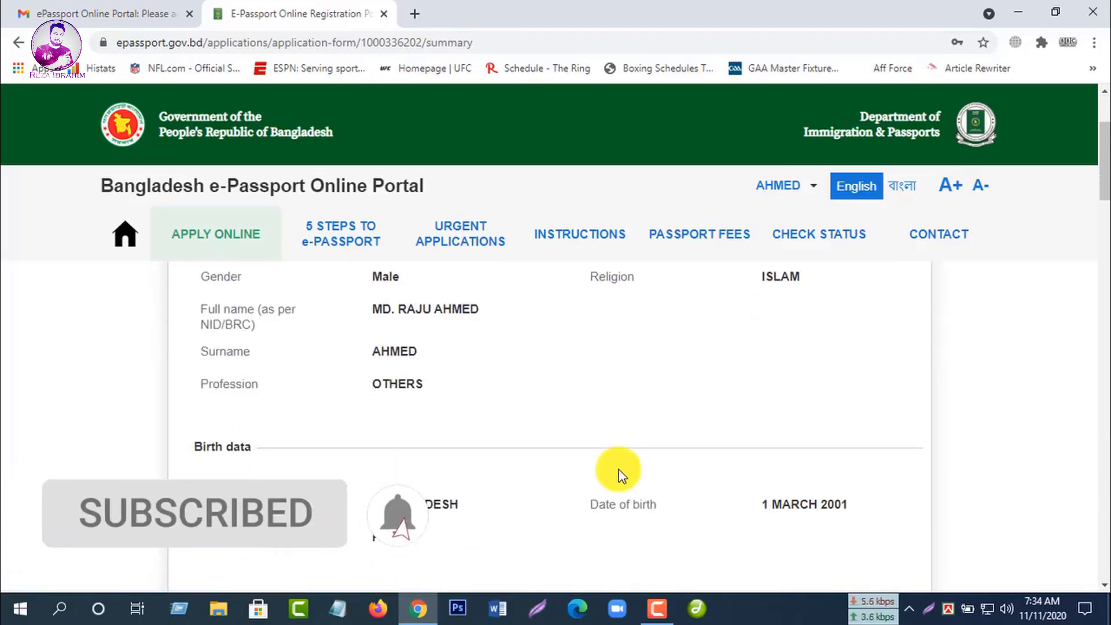
Step: Review the application summary, then confirm the data and proceed to payment
scroll(766, 444, "up", 3)
scroll(824, 431, "down", 10)
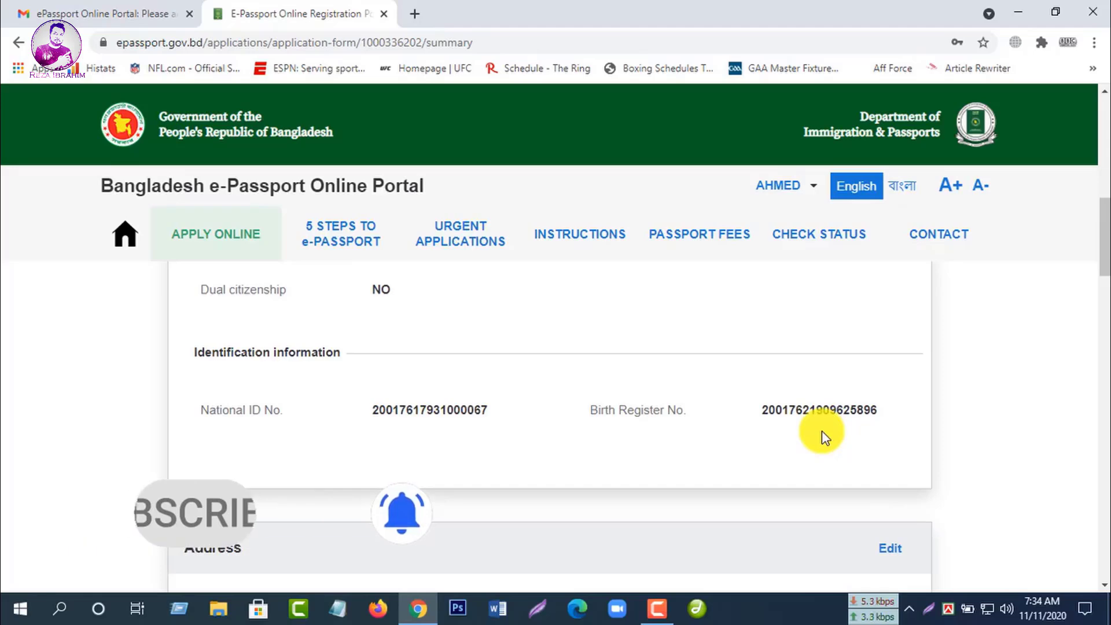
scroll(821, 431, "down", 4)
scroll(821, 433, "down", 1)
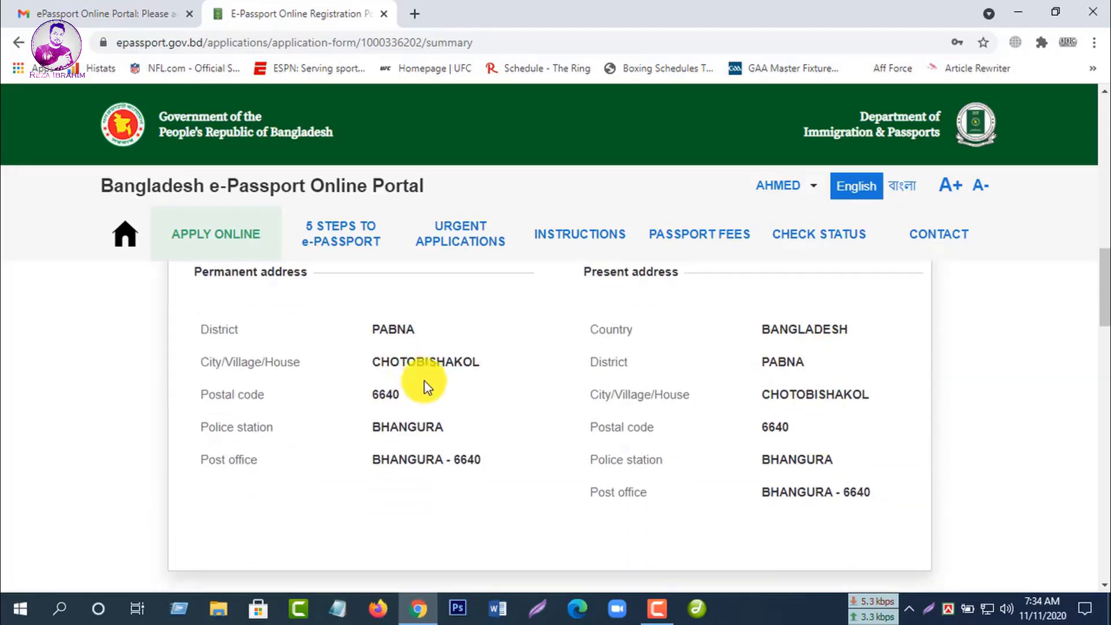
scroll(814, 383, "up", 6)
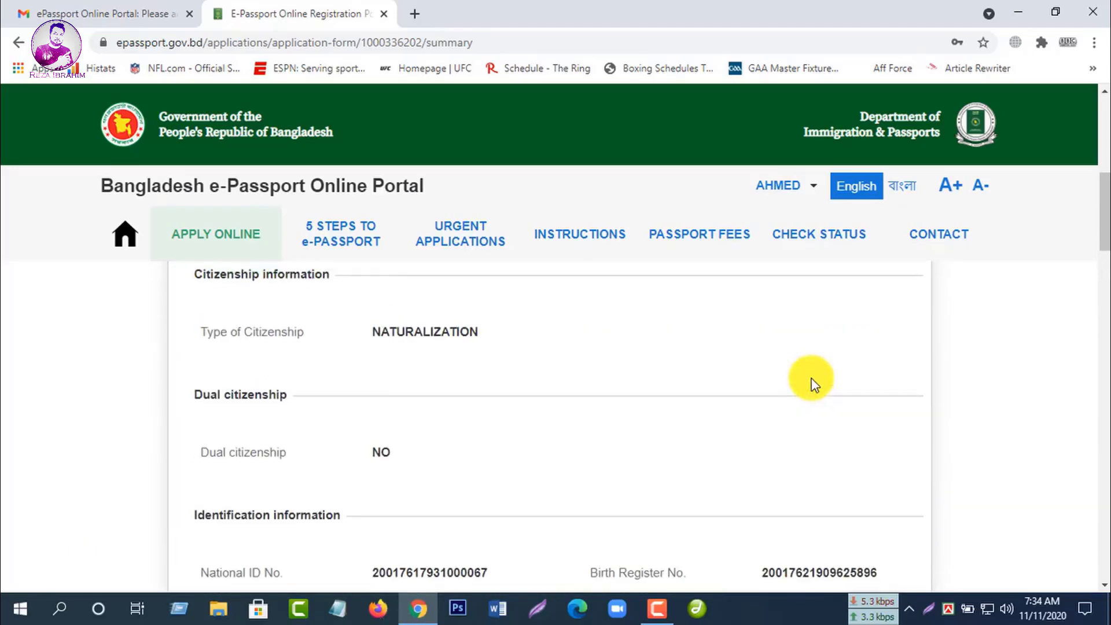
scroll(641, 451, "up", 4)
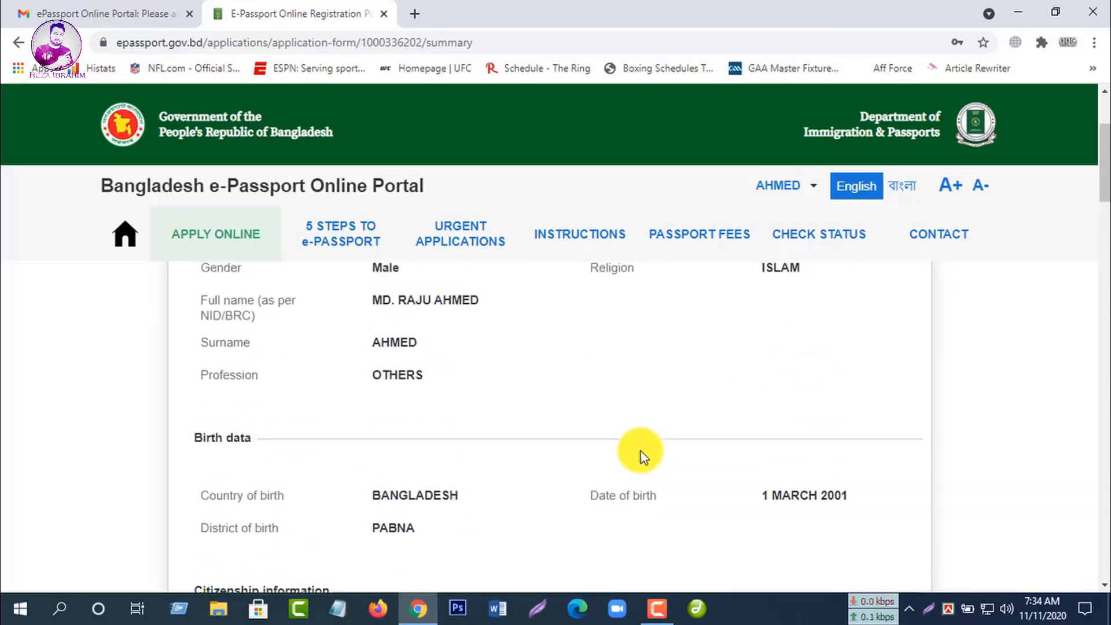
scroll(769, 445, "up", 3)
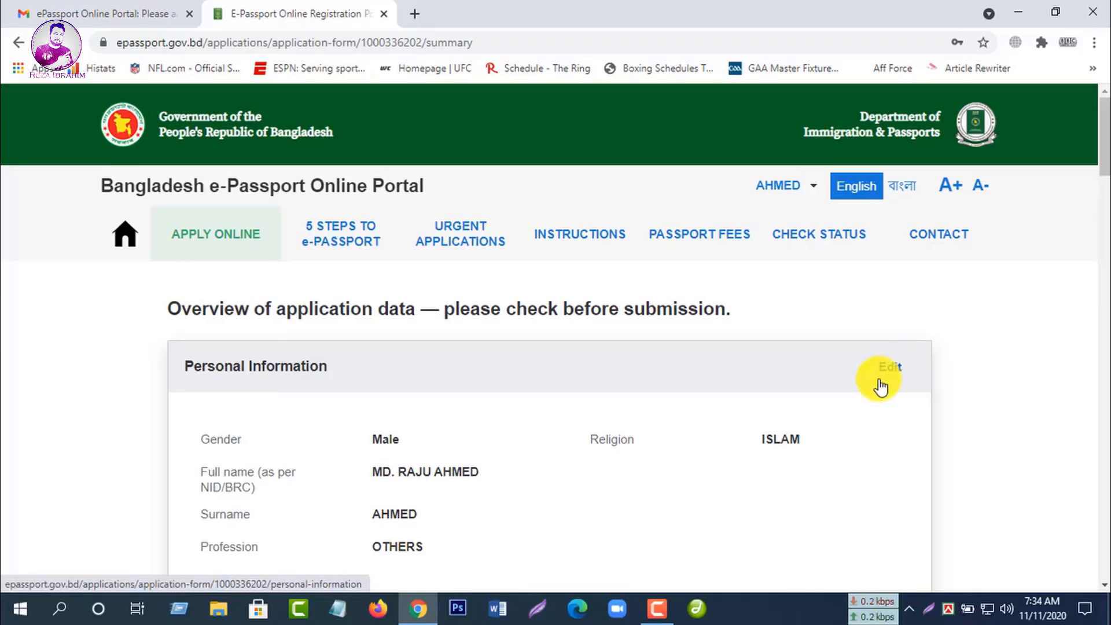
scroll(878, 384, "down", 5)
scroll(878, 384, "down", 4)
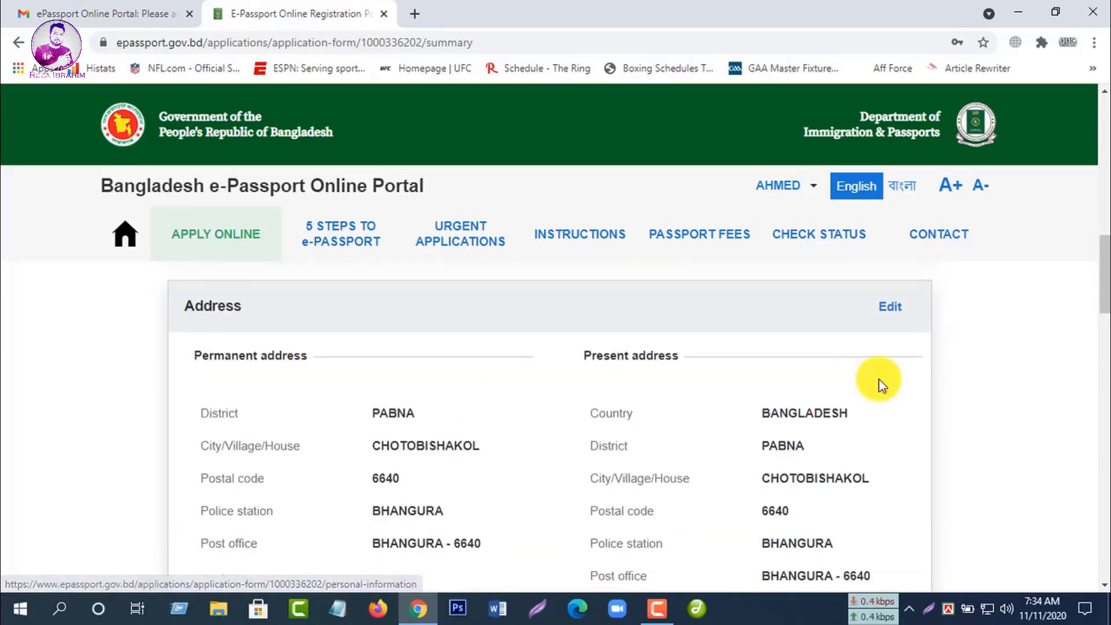
scroll(879, 384, "down", 4)
scroll(879, 386, "down", 4)
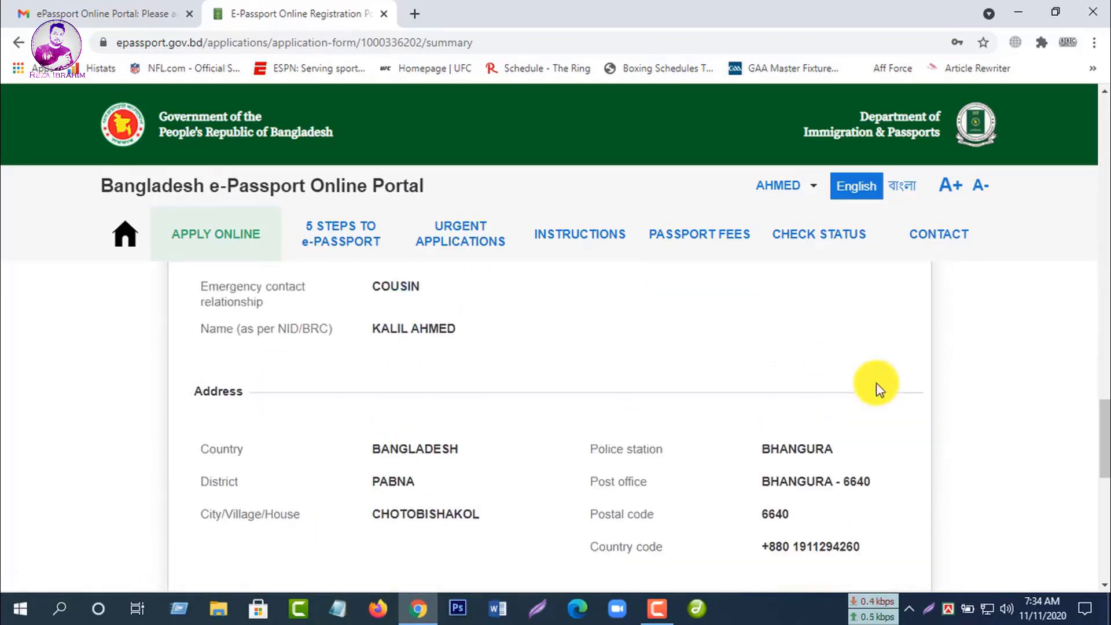
scroll(878, 387, "down", 5)
scroll(875, 385, "down", 1)
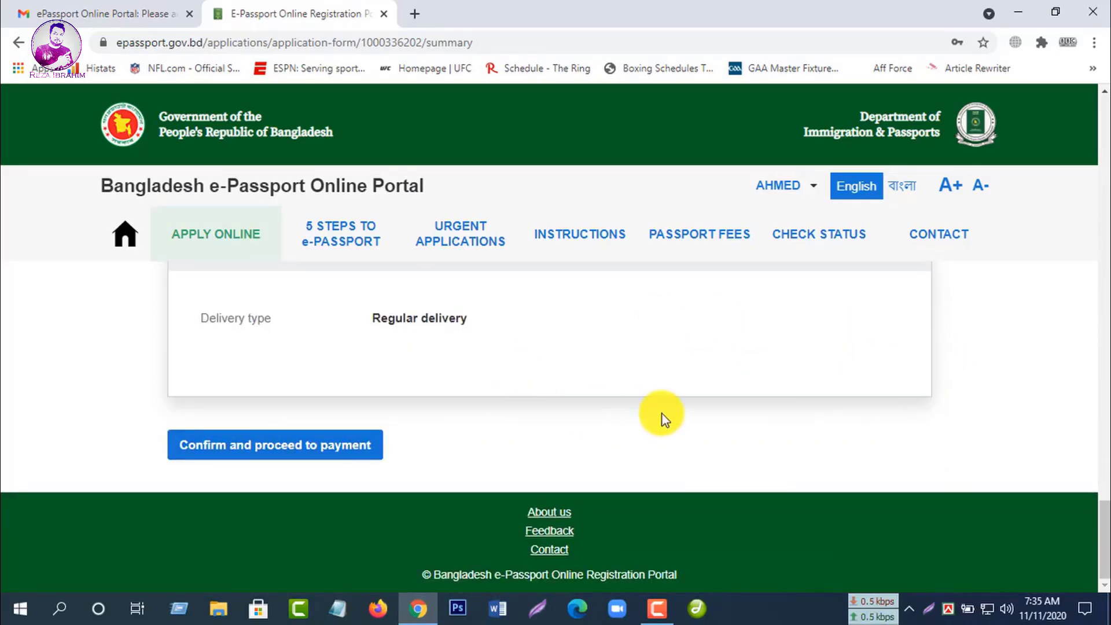
scroll(662, 414, "up", 1)
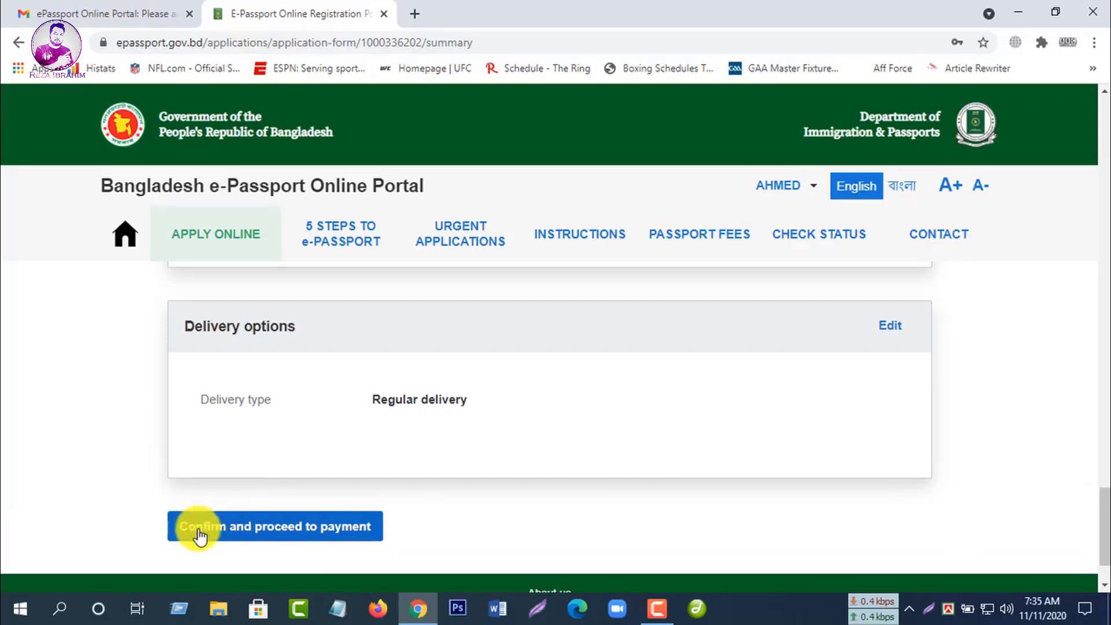
left_click(282, 535)
Step: Confirm the data is correct and review the offline payment option with its domestic bank list
left_click(400, 375)
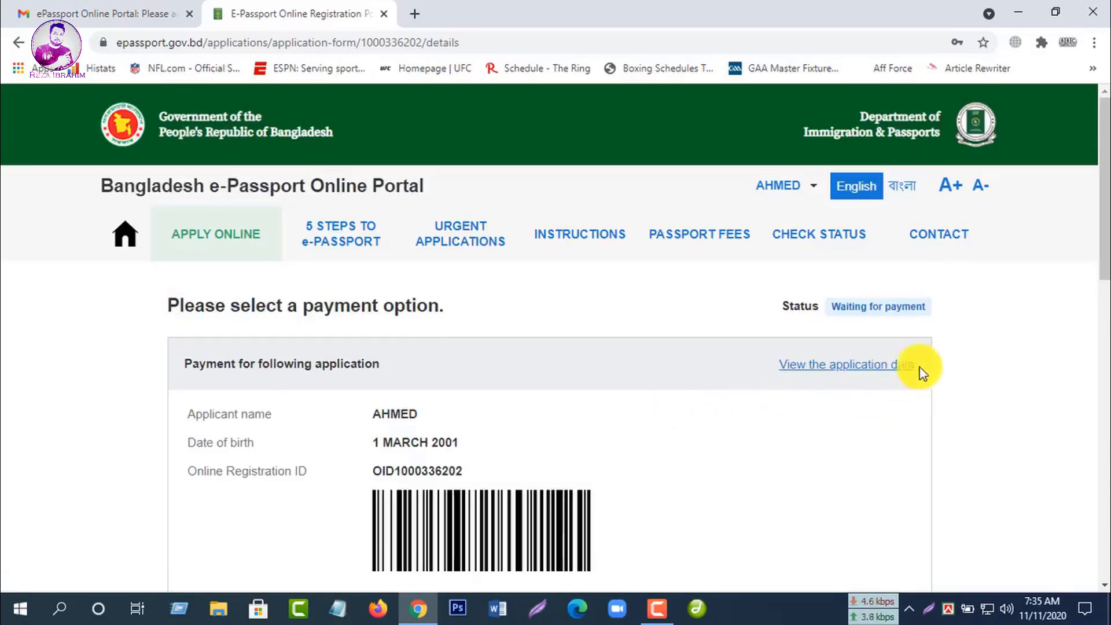
scroll(443, 394, "down", 4)
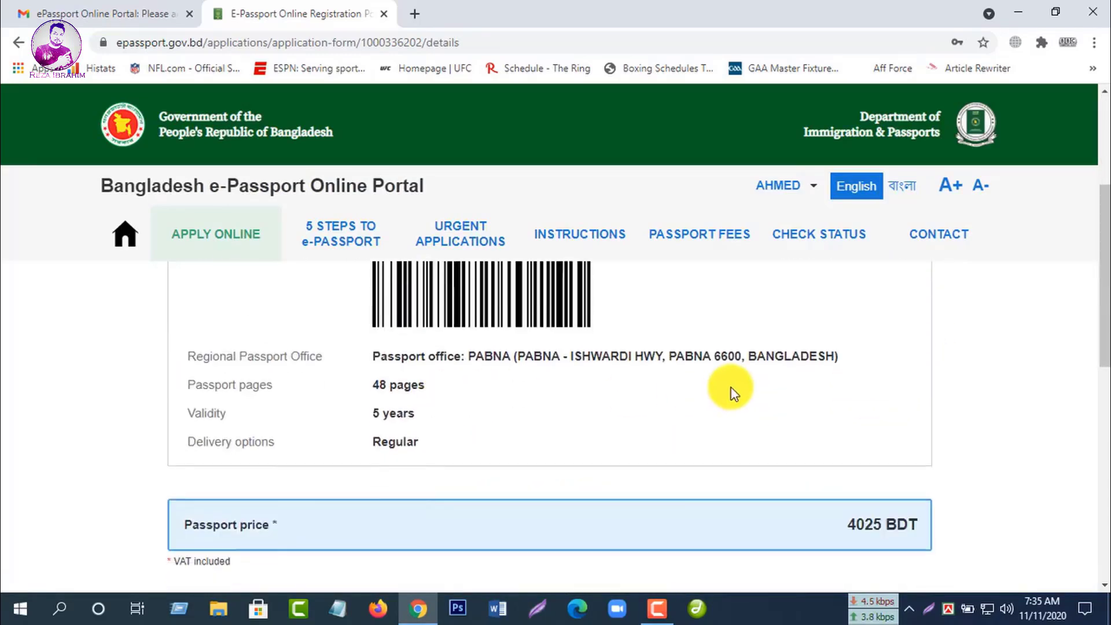
scroll(733, 391, "down", 3)
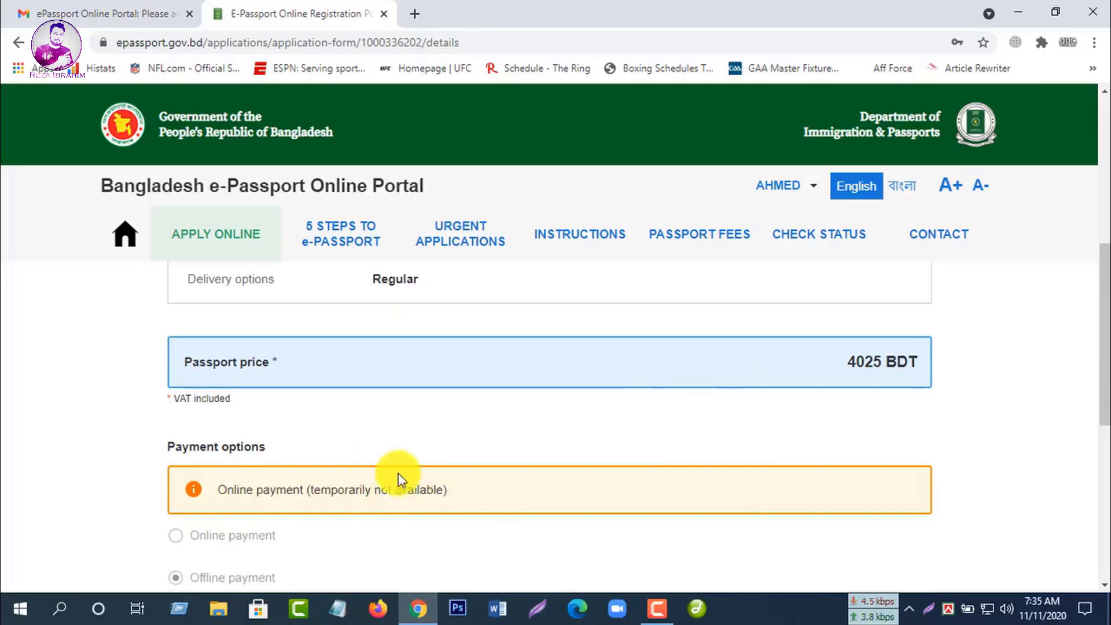
scroll(524, 466, "down", 4)
scroll(295, 409, "up", 2)
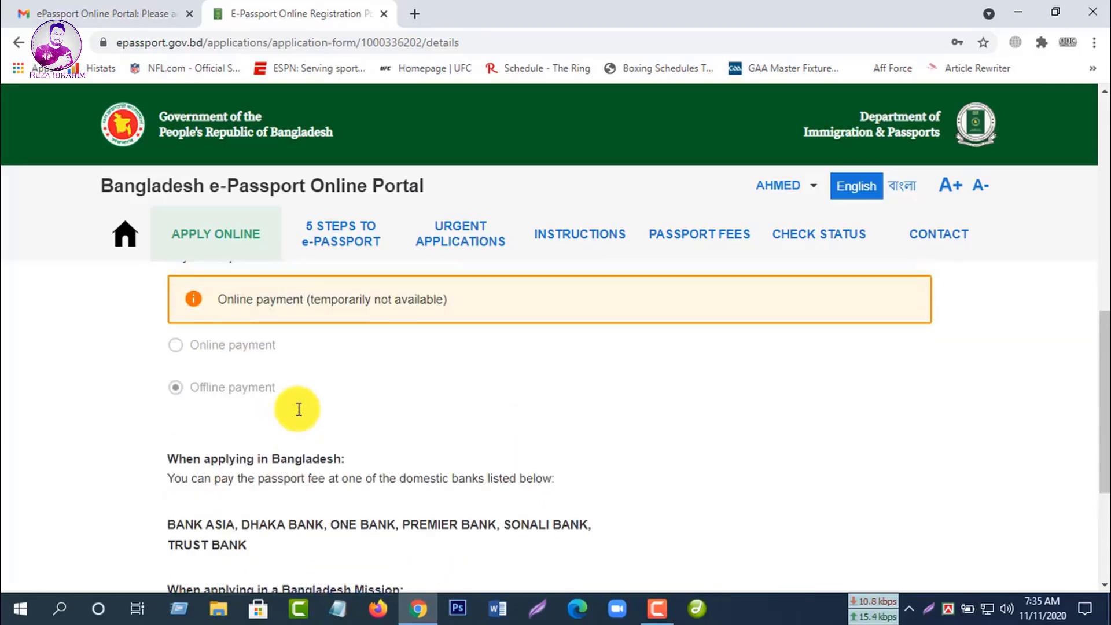
scroll(459, 417, "up", 3)
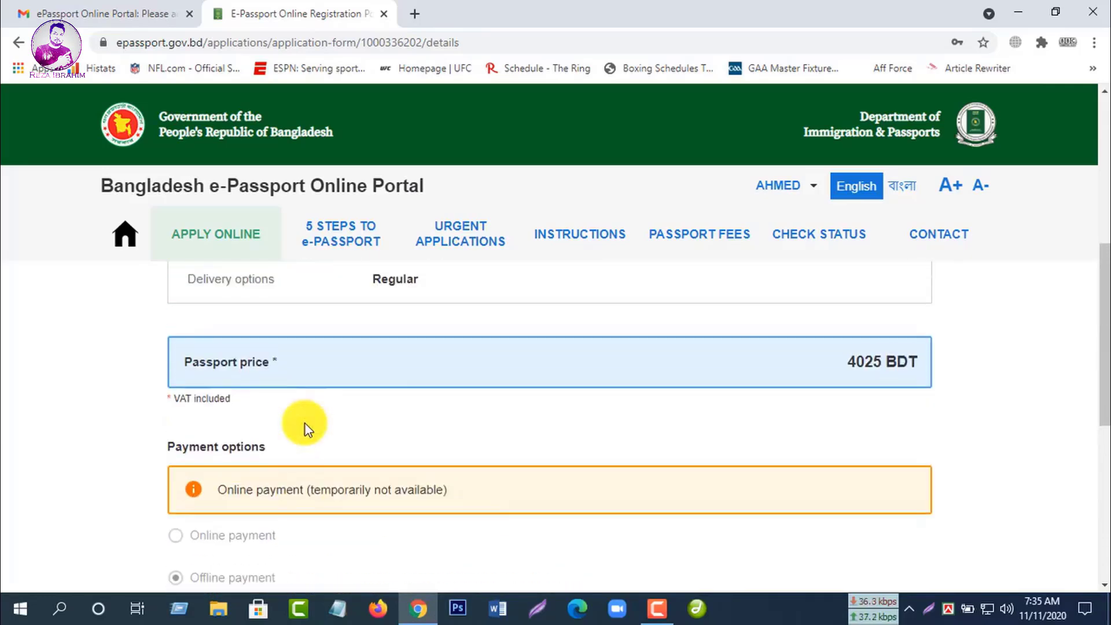
scroll(666, 408, "up", 2)
scroll(485, 433, "down", 4)
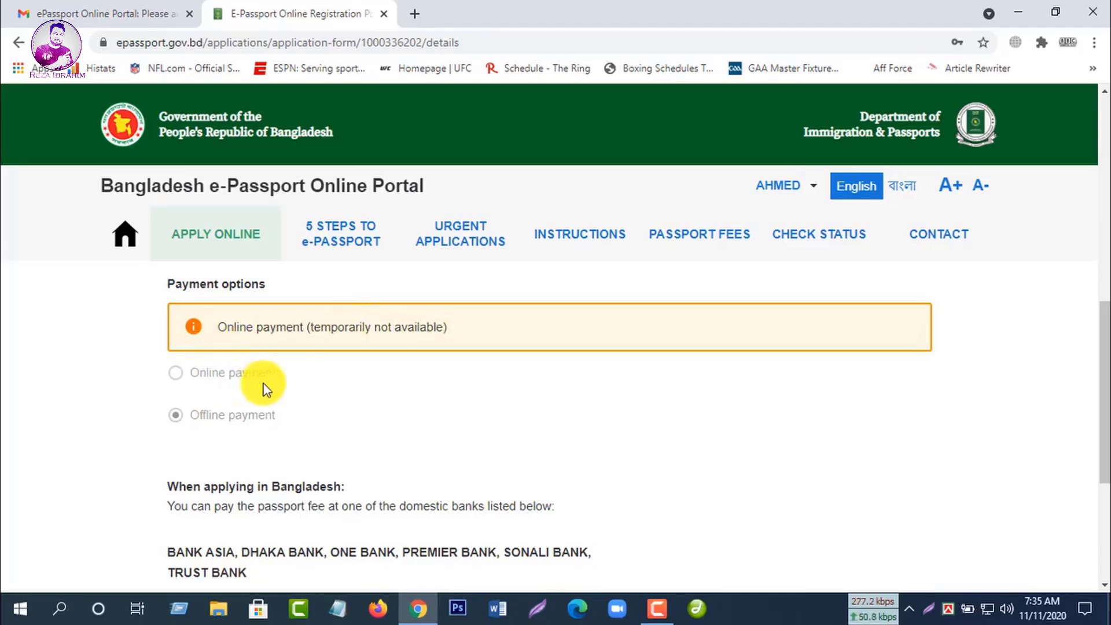
scroll(355, 498, "down", 3)
scroll(355, 498, "up", 3)
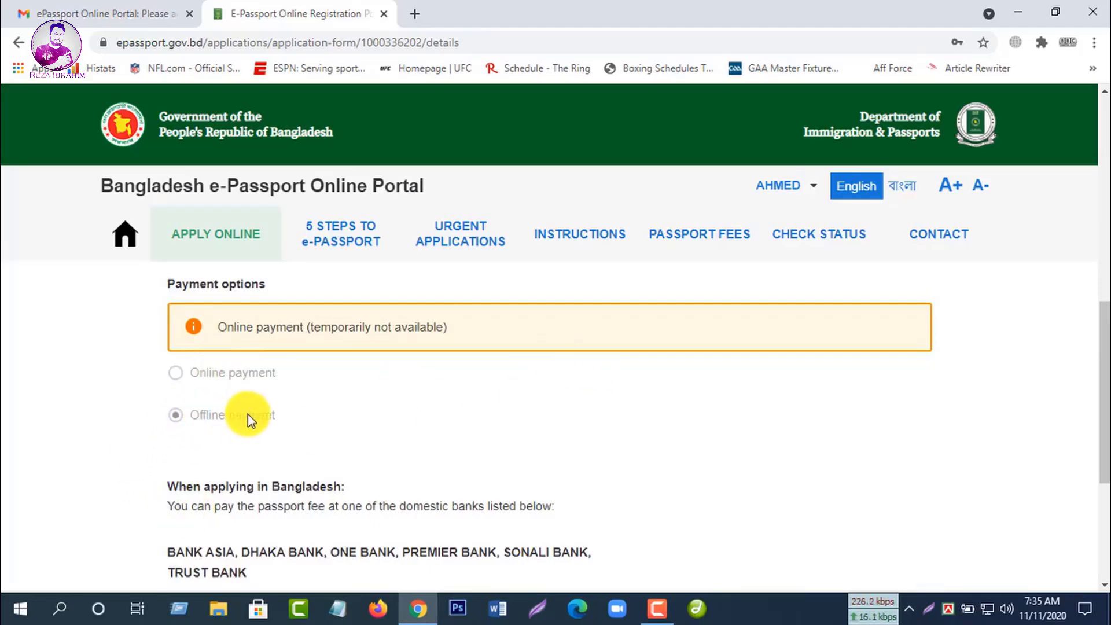
scroll(381, 435, "down", 3)
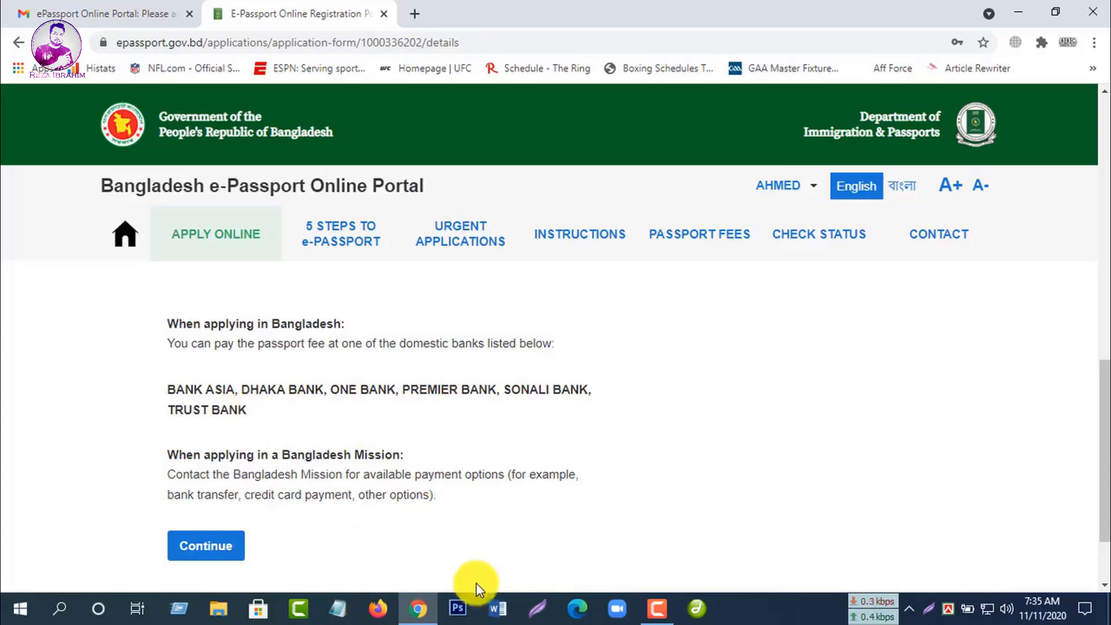
Step: Submit the application with offline payment and start scheduling an enrolment appointment
left_click(223, 551)
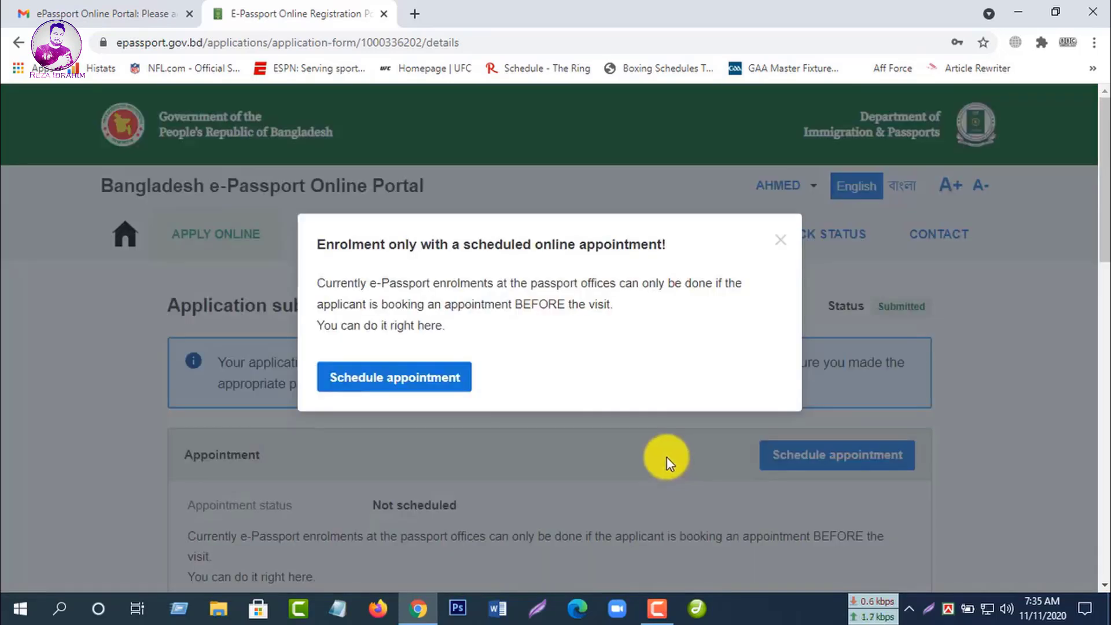
left_click(398, 382)
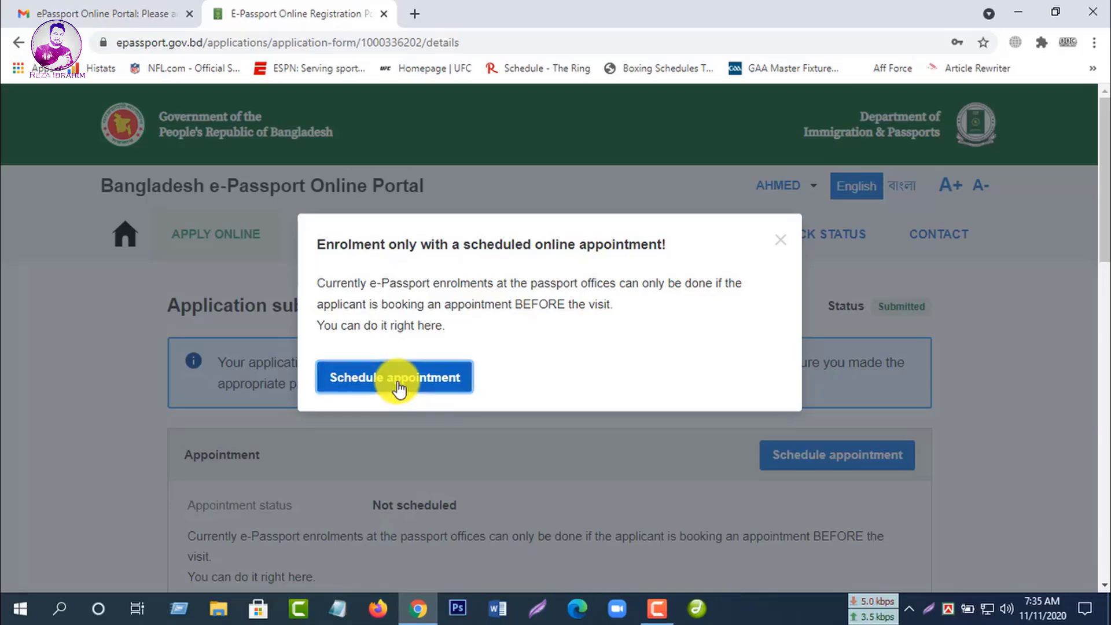
scroll(591, 451, "down", 6)
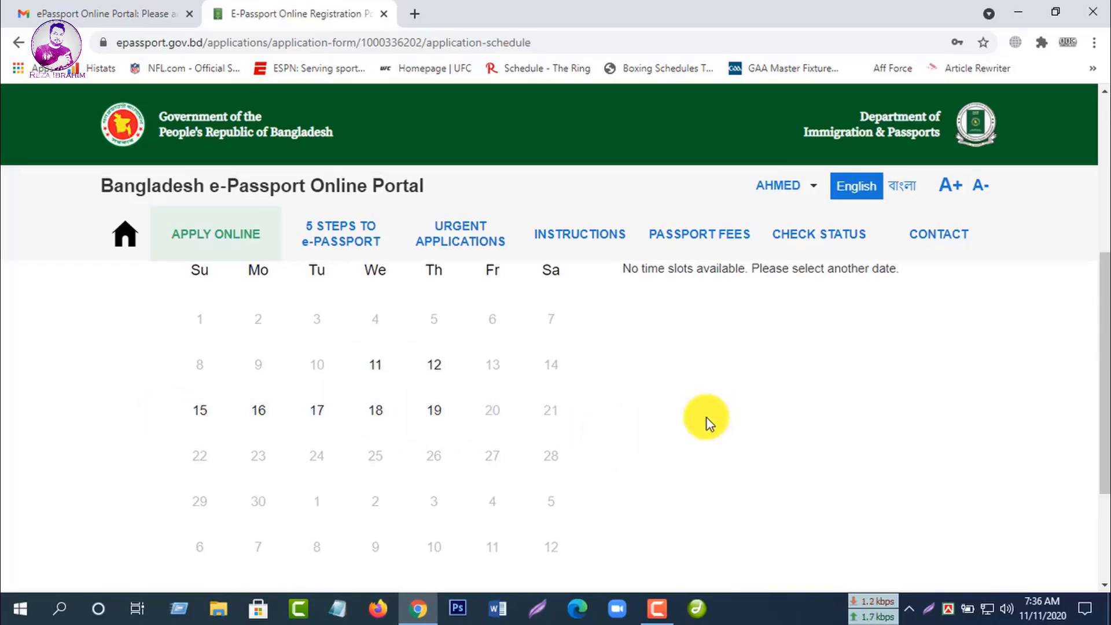
Step: Pick 19 November 2020 and the 11:00 time slot for the appointment
scroll(700, 419, "down", 3)
scroll(643, 434, "up", 1)
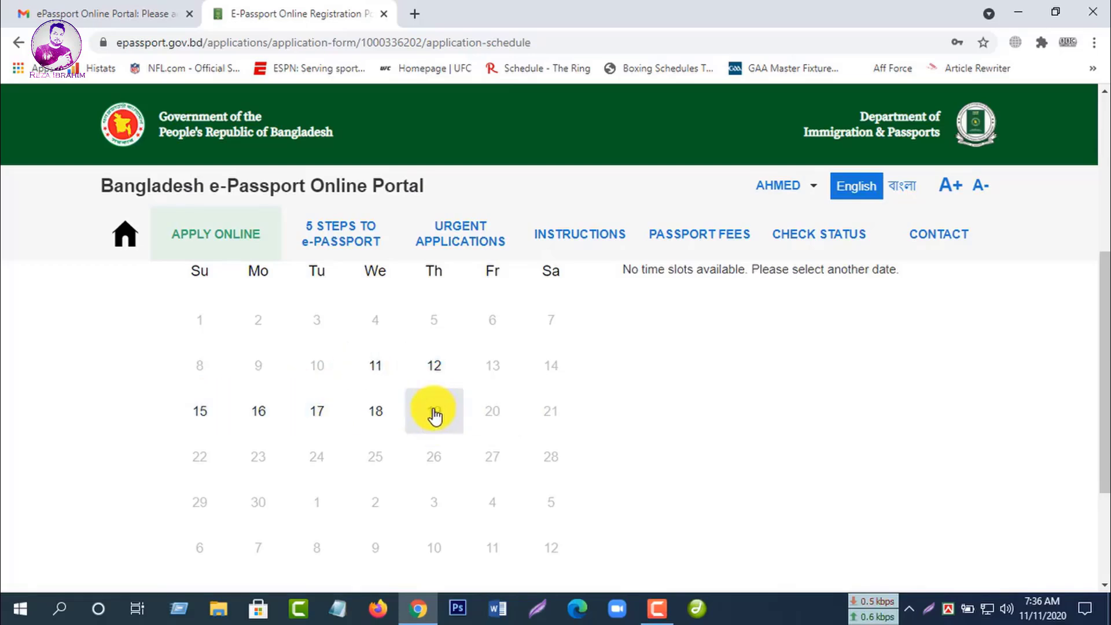
left_click(436, 414)
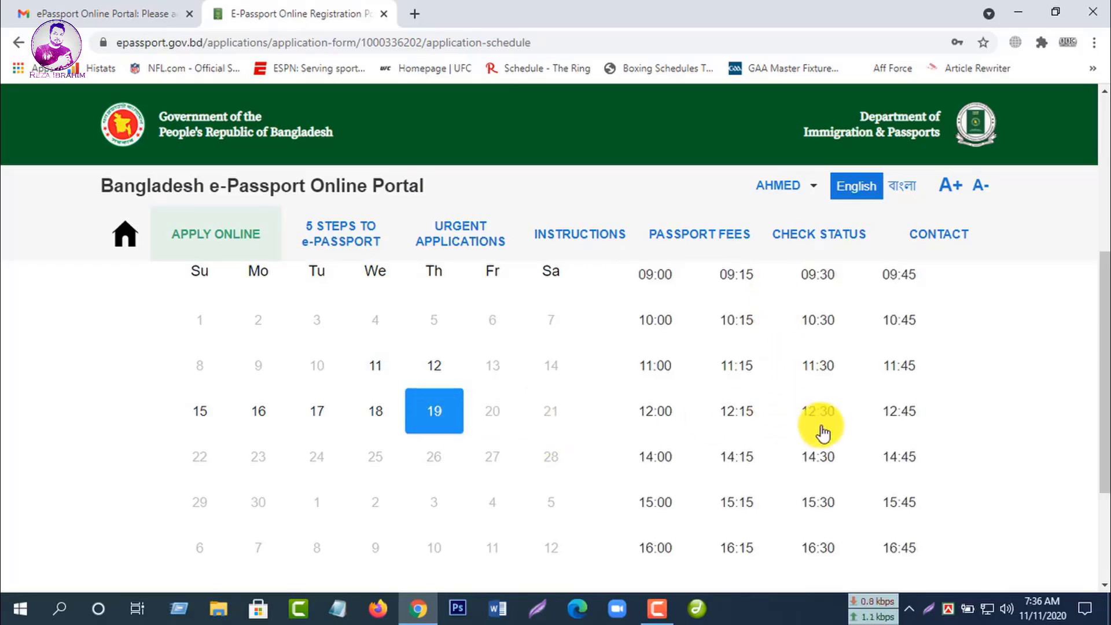
scroll(851, 422, "up", 1)
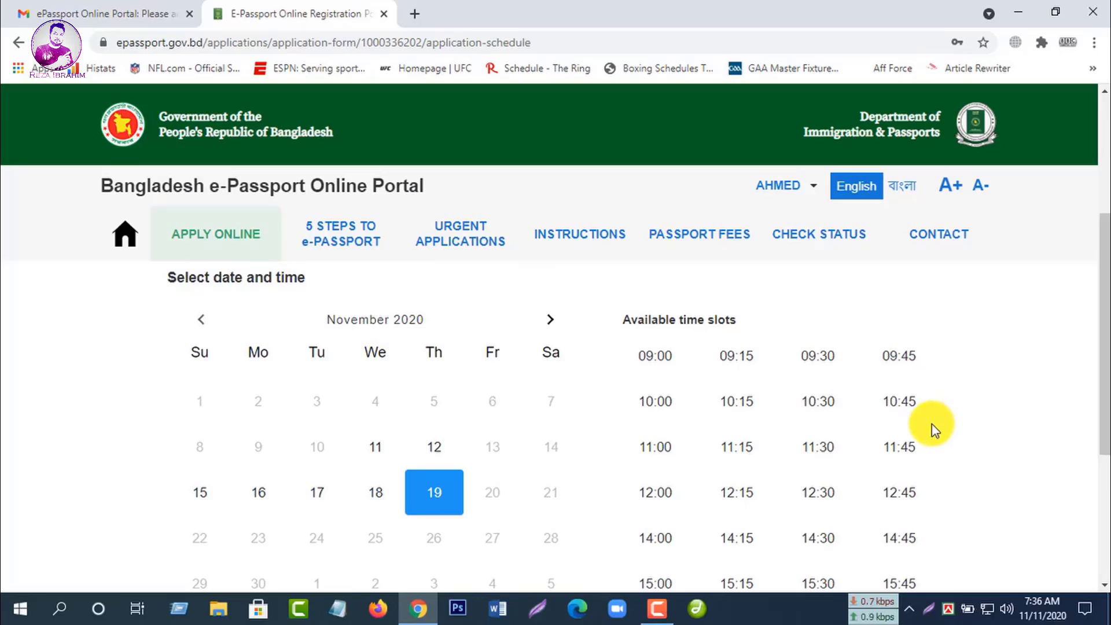
scroll(931, 429, "down", 1)
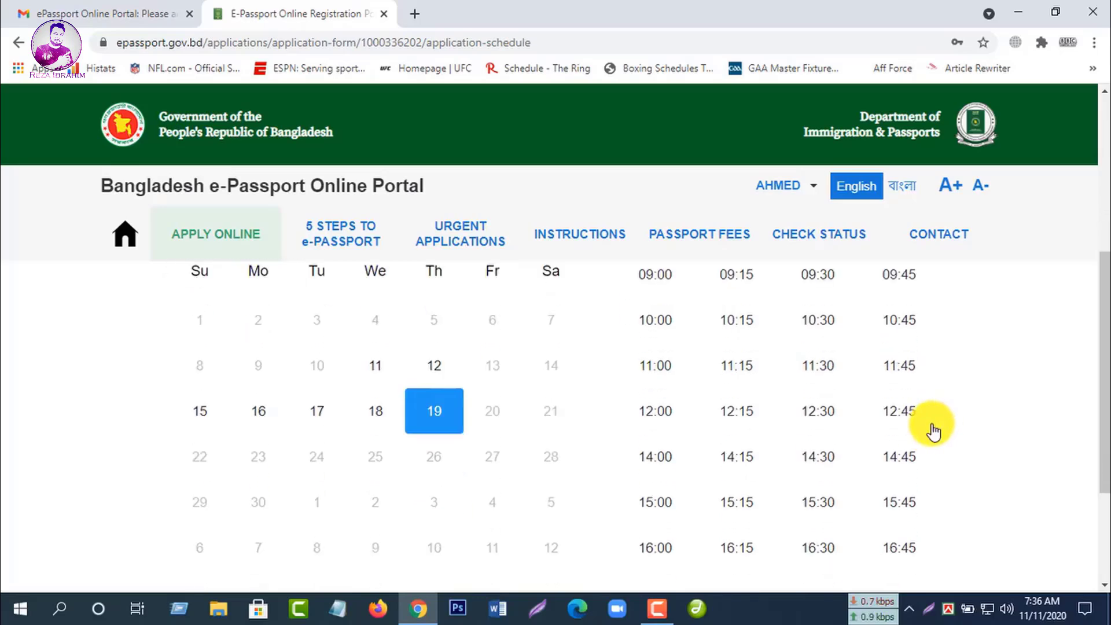
left_click(656, 370)
scroll(926, 440, "down", 2)
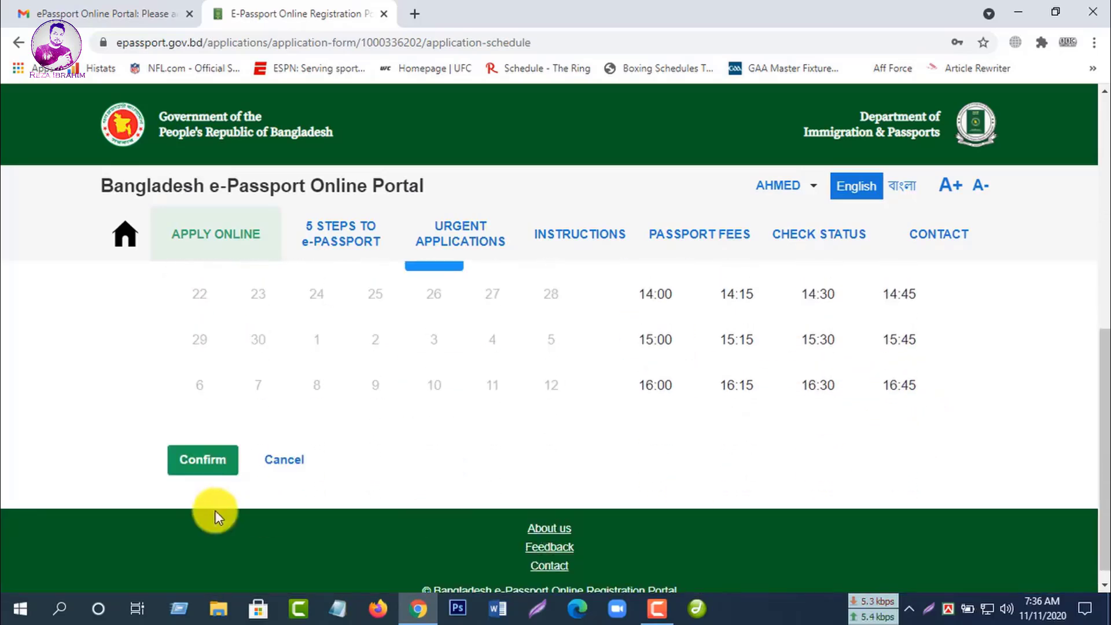
Step: Confirm the 19 November 2020, 11:00 appointment and download the application form PDF for printing
left_click(210, 461)
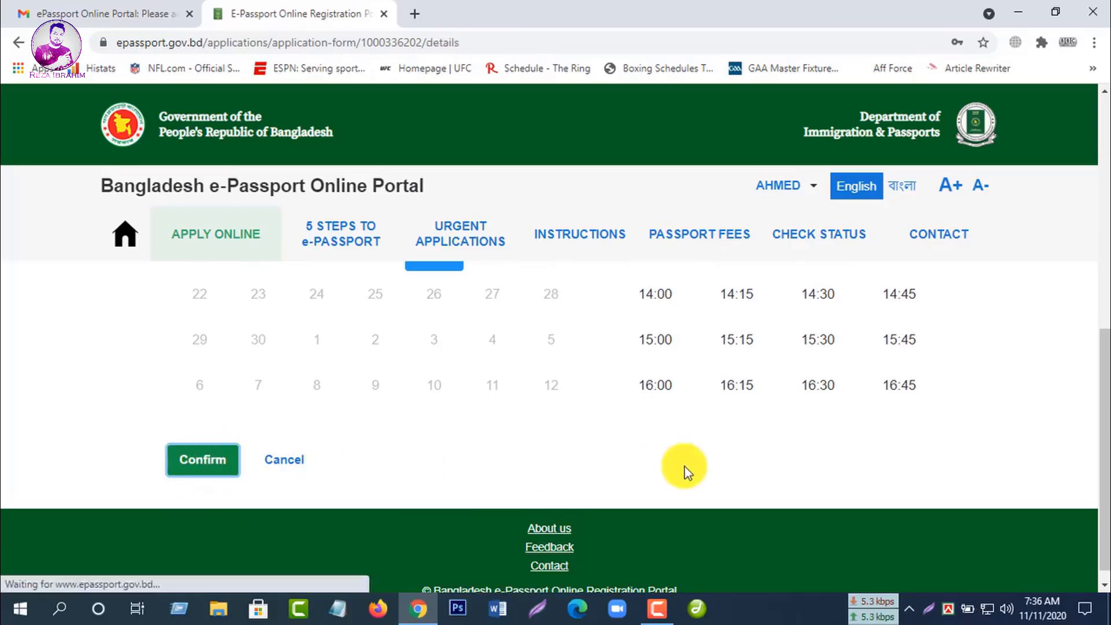
scroll(869, 449, "down", 1)
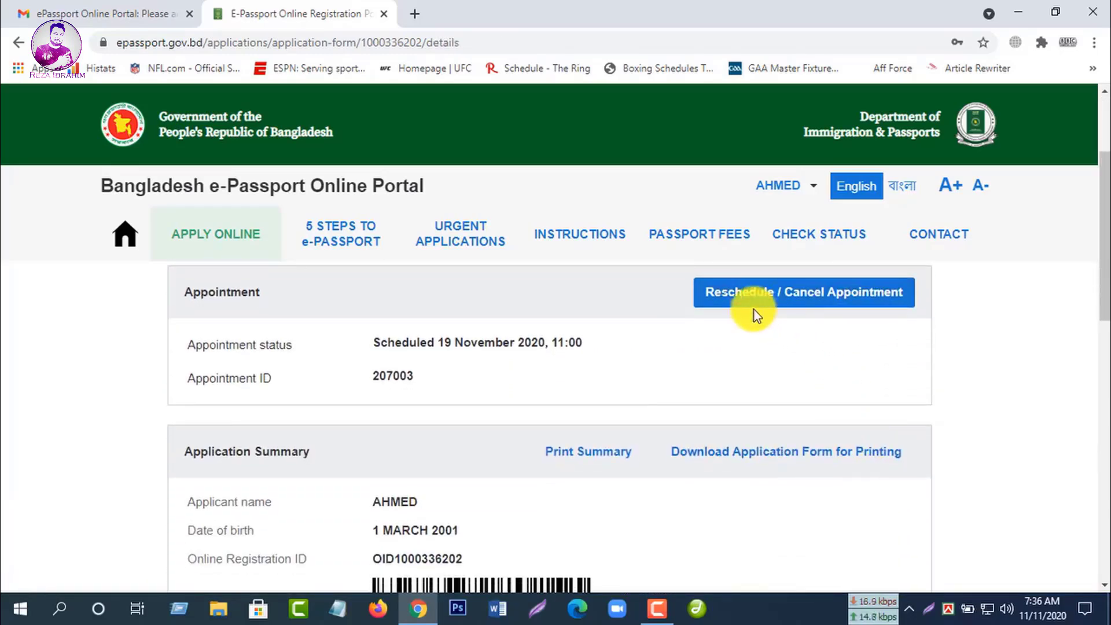
scroll(682, 437, "down", 15)
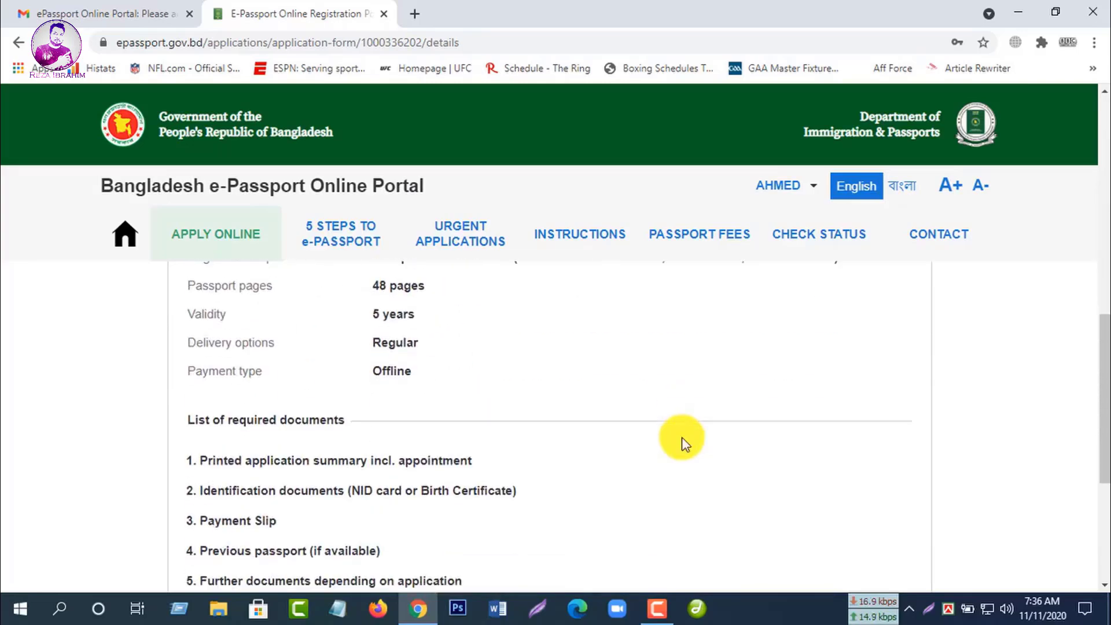
scroll(795, 525, "up", 15)
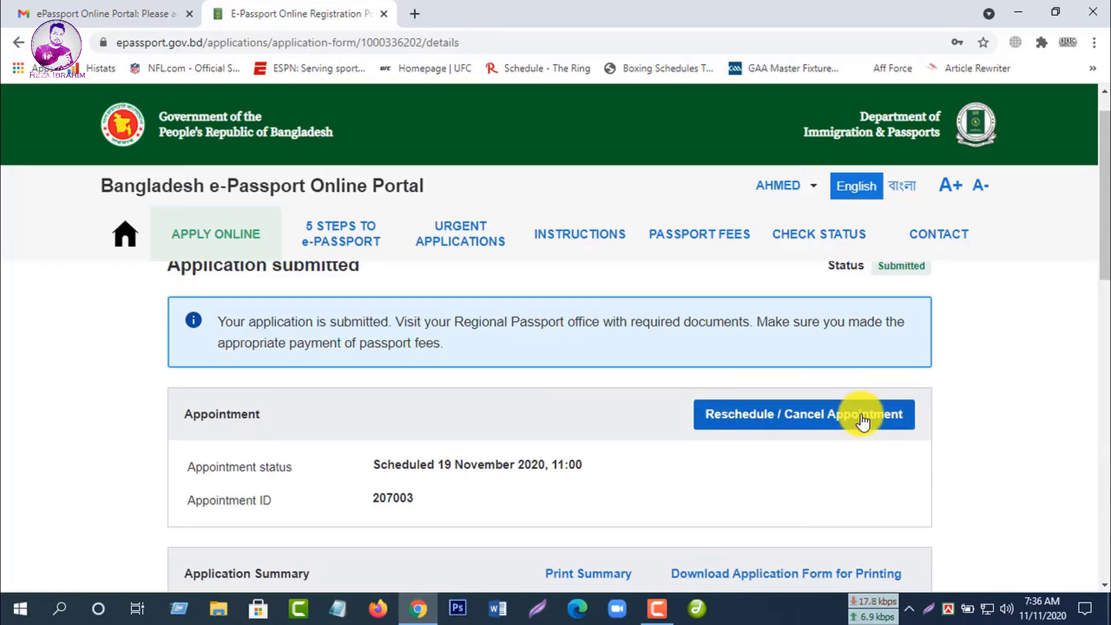
scroll(863, 423, "down", 15)
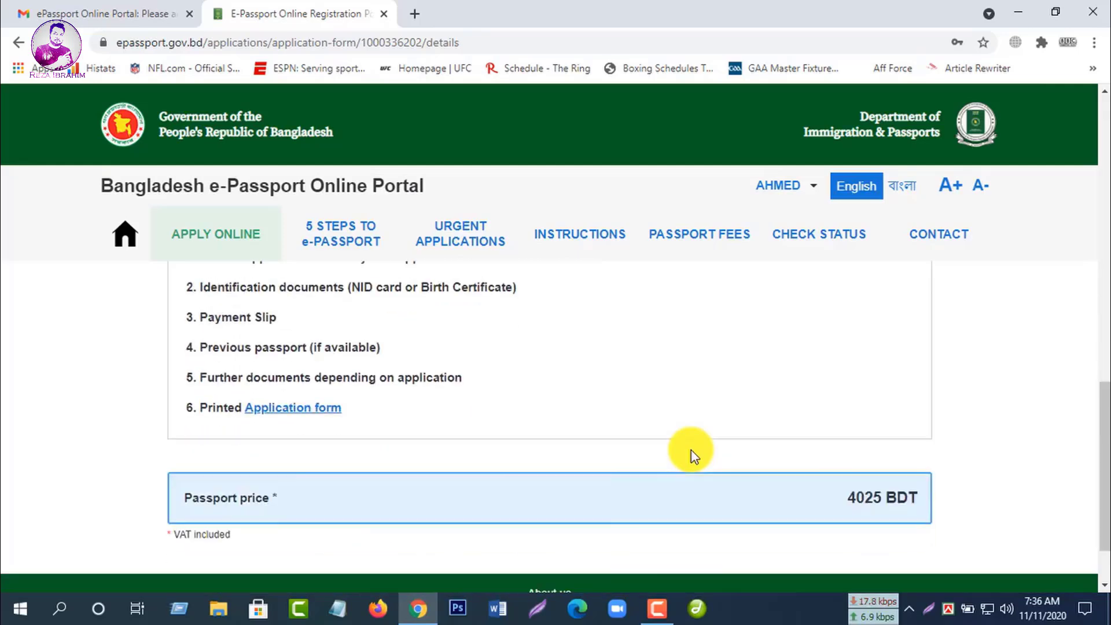
scroll(692, 450, "down", 1)
scroll(470, 522, "up", 1)
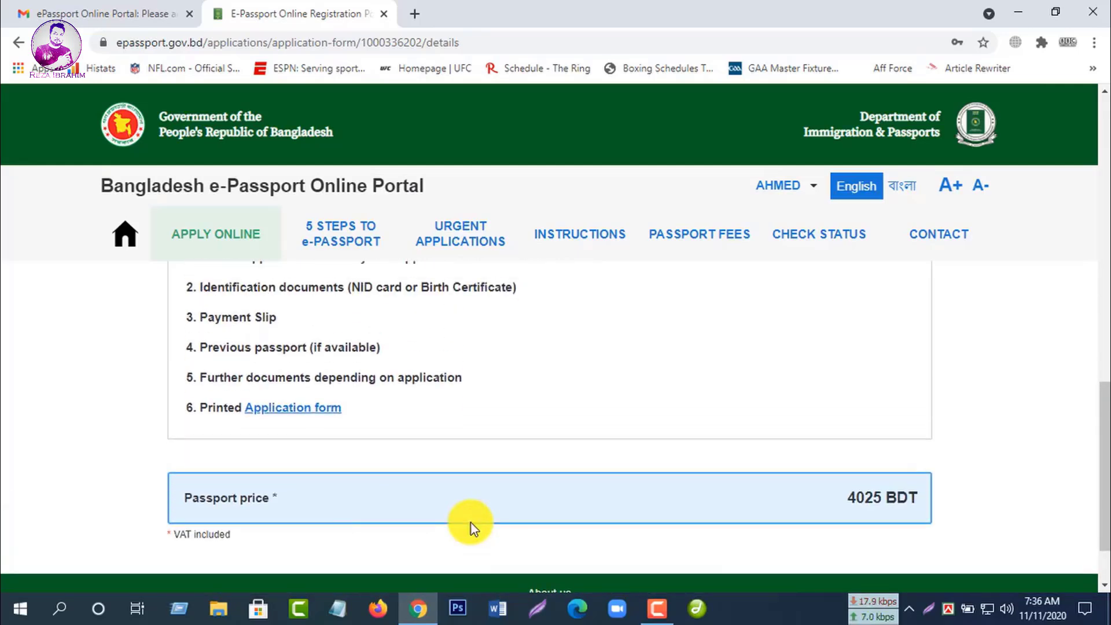
scroll(471, 523, "up", 1)
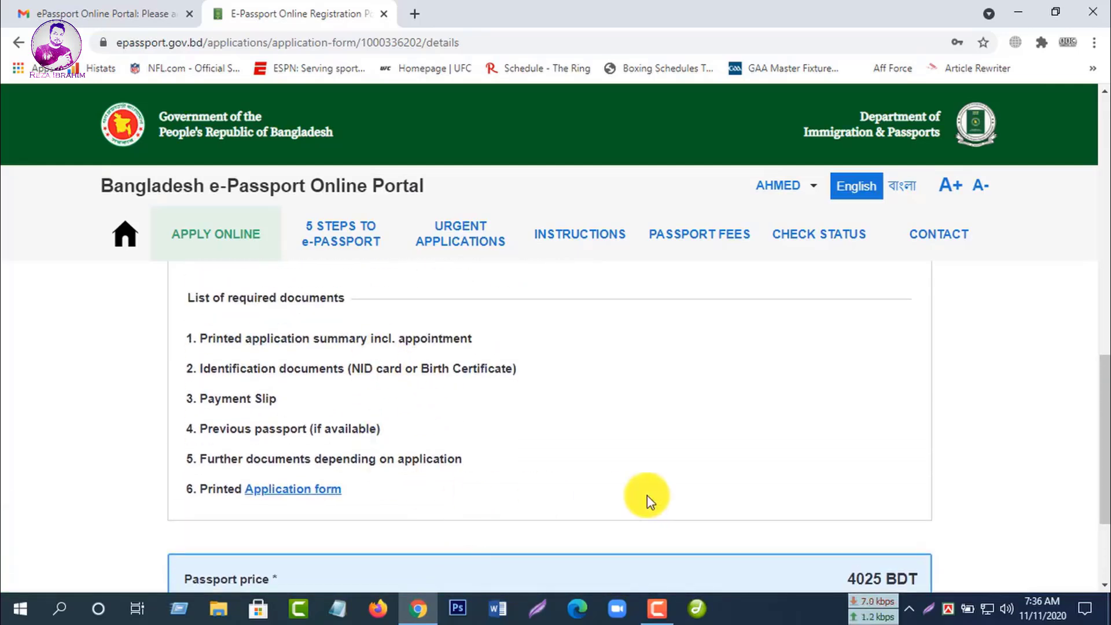
scroll(887, 471, "up", 4)
scroll(888, 474, "up", 5)
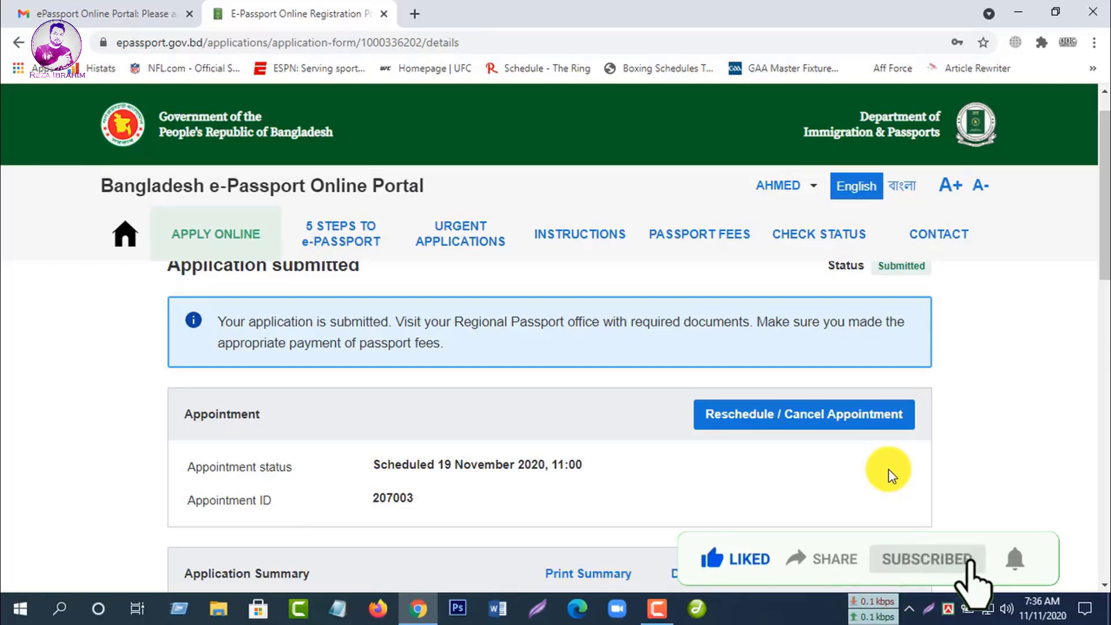
scroll(885, 484, "down", 3)
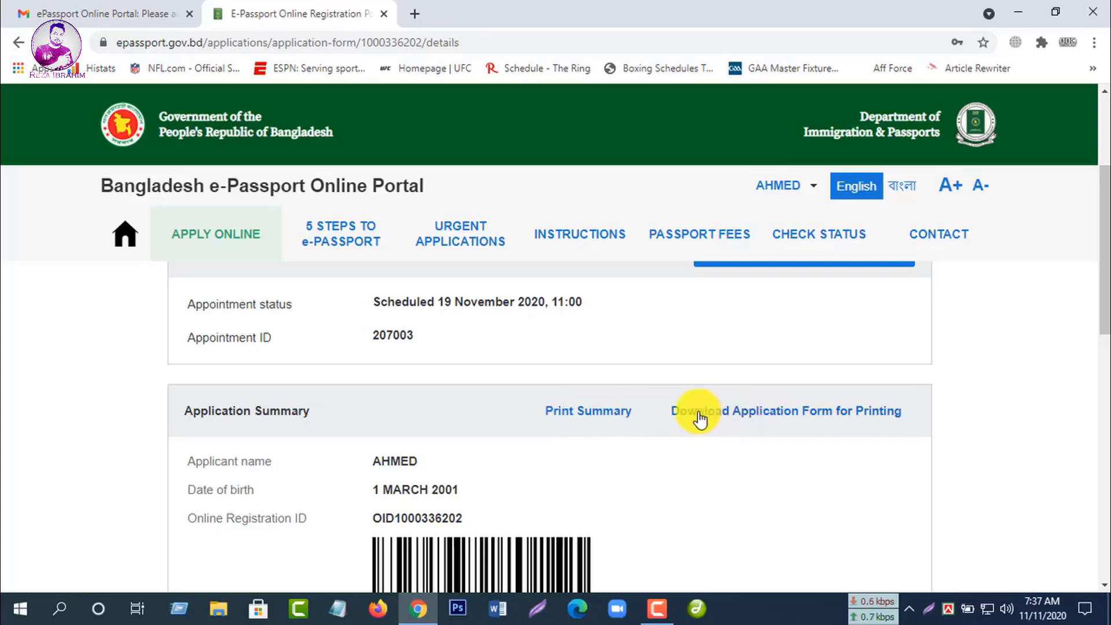
left_click(830, 413)
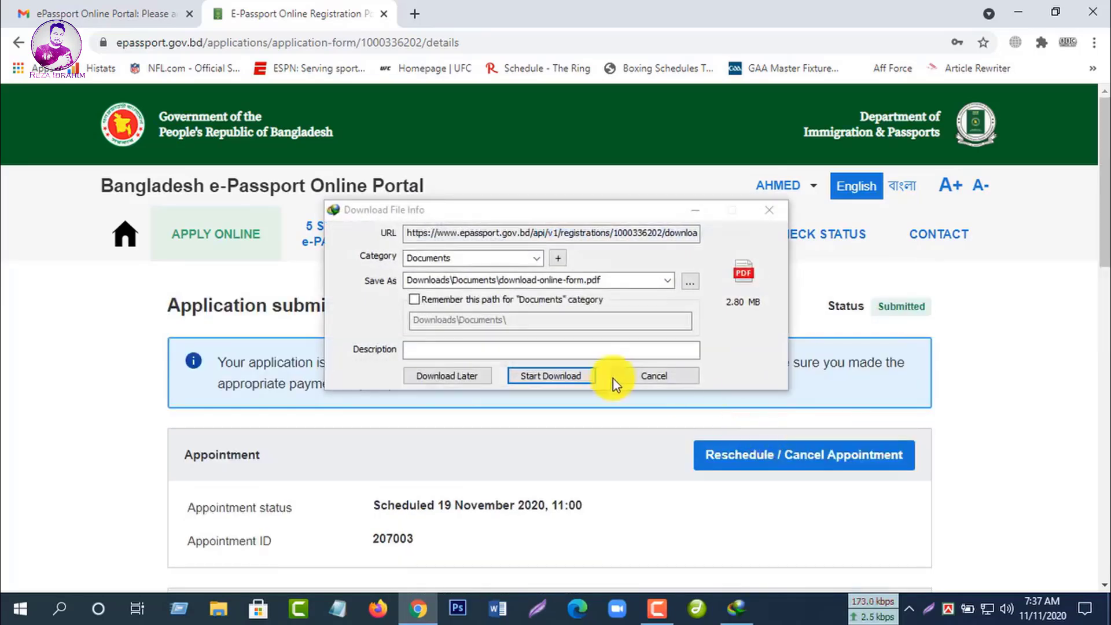
left_click(567, 375)
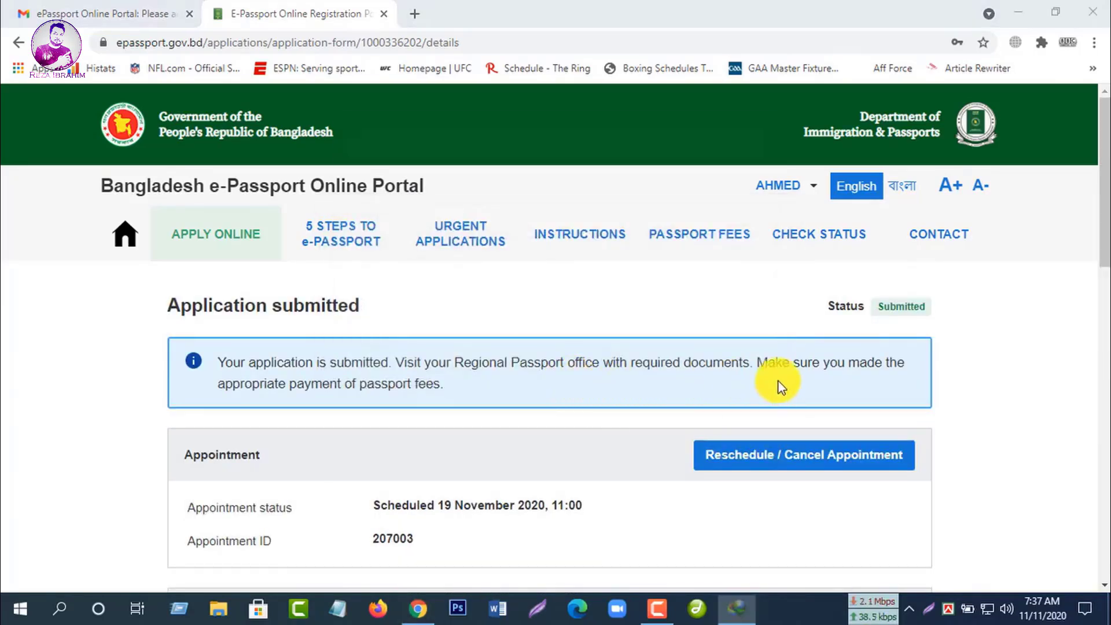
Step: Open download-online-form.pdf from Downloads > Documents in File Explorer so it loads in Edge
left_click(220, 616)
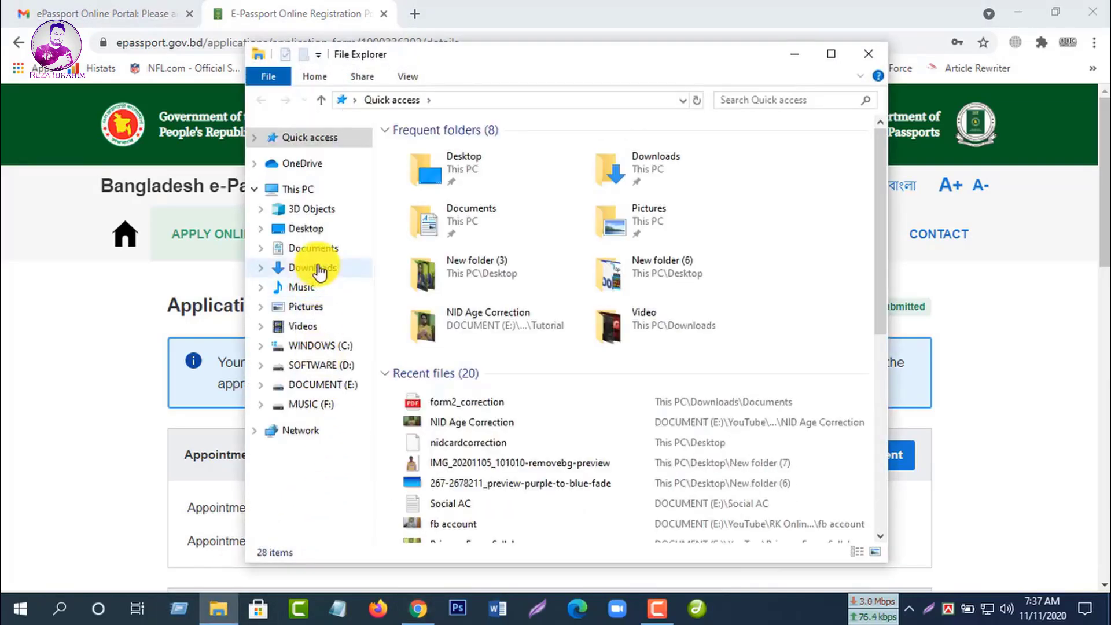
left_click(312, 267)
double_click(429, 162)
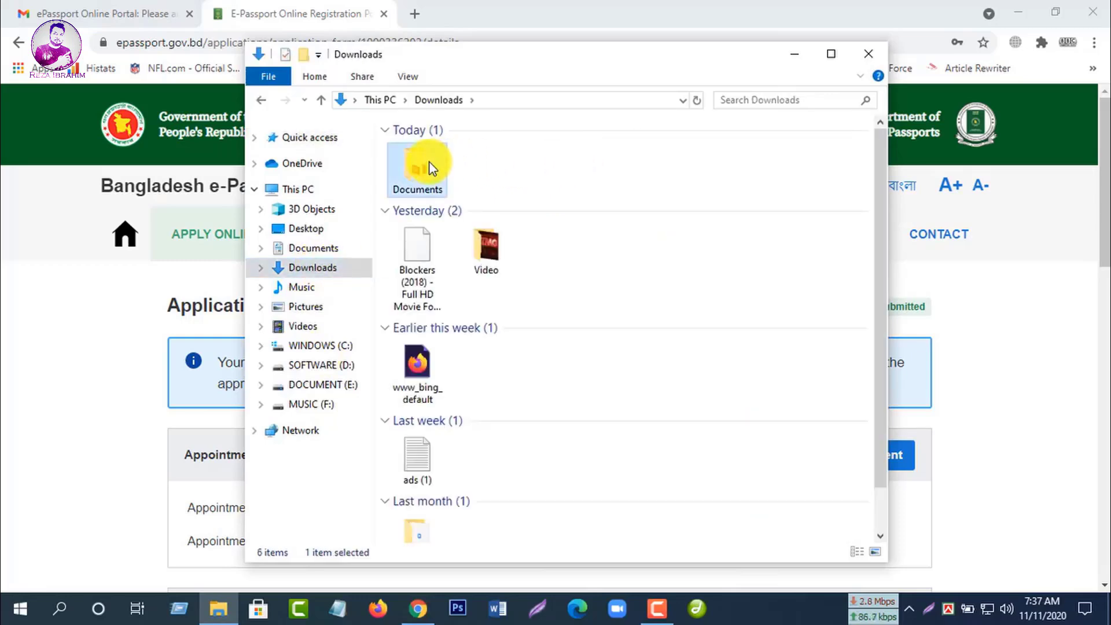
double_click(455, 148)
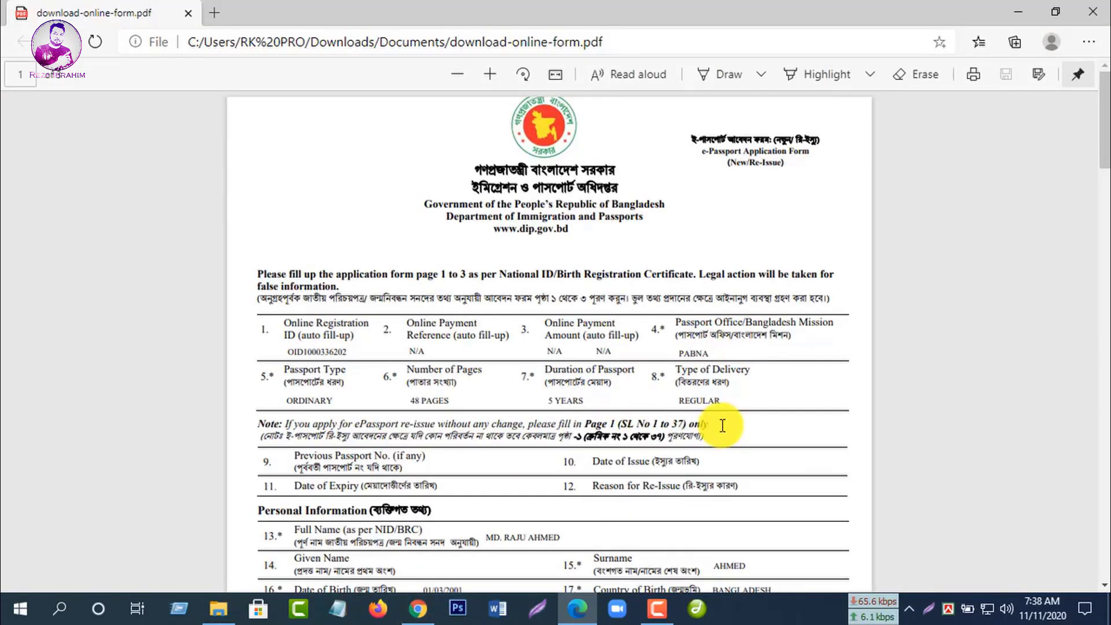
scroll(722, 425, "down", 15)
scroll(723, 425, "down", 15)
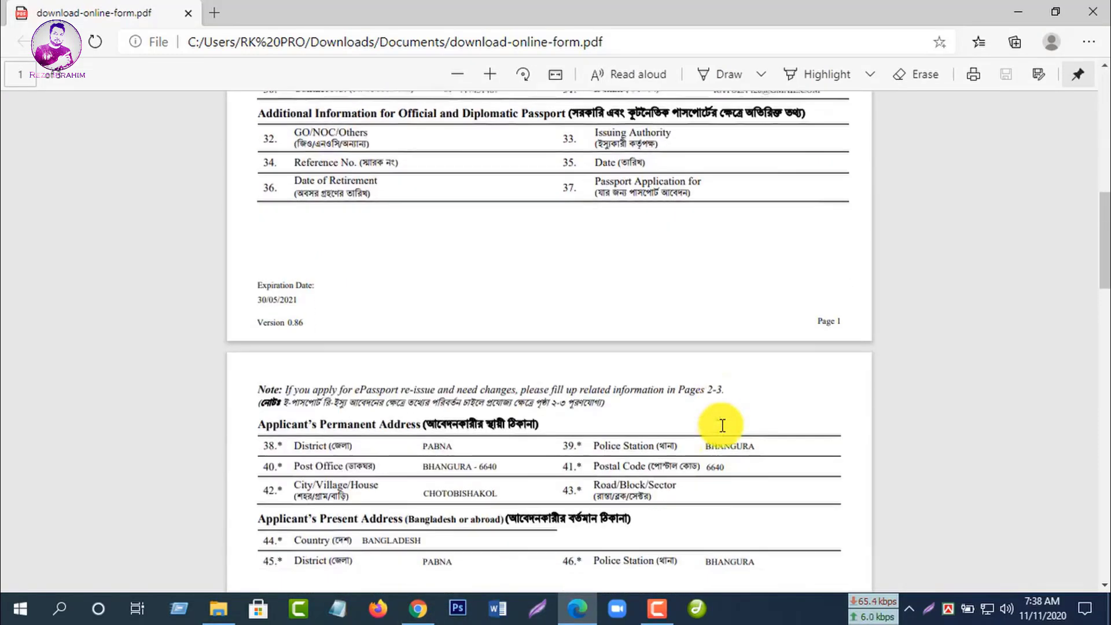
scroll(716, 426, "down", 9)
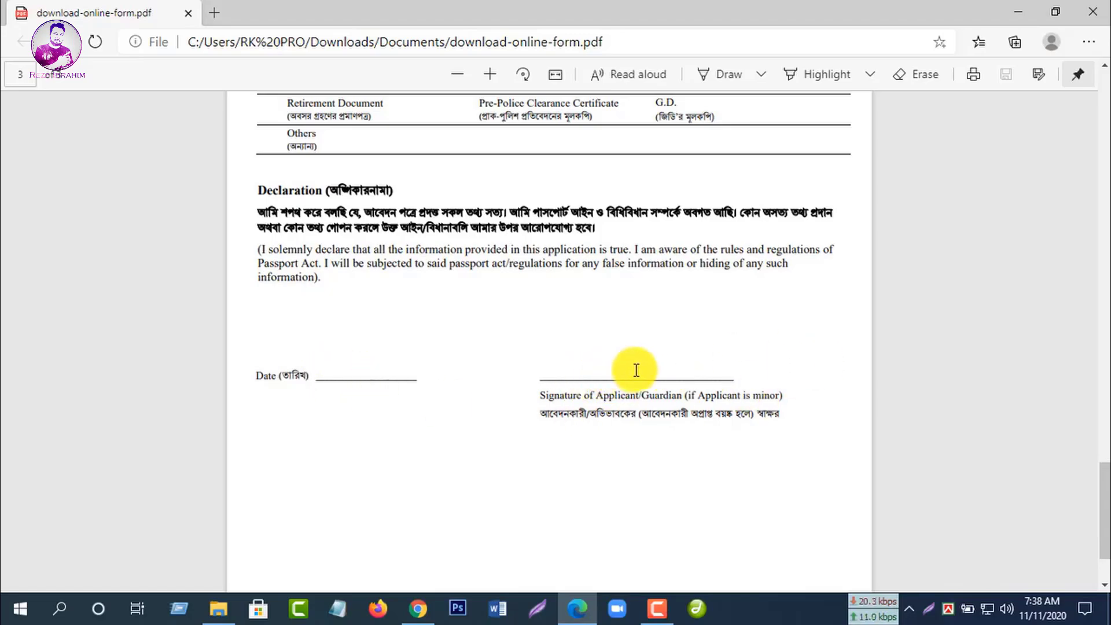
scroll(658, 372, "up", 20)
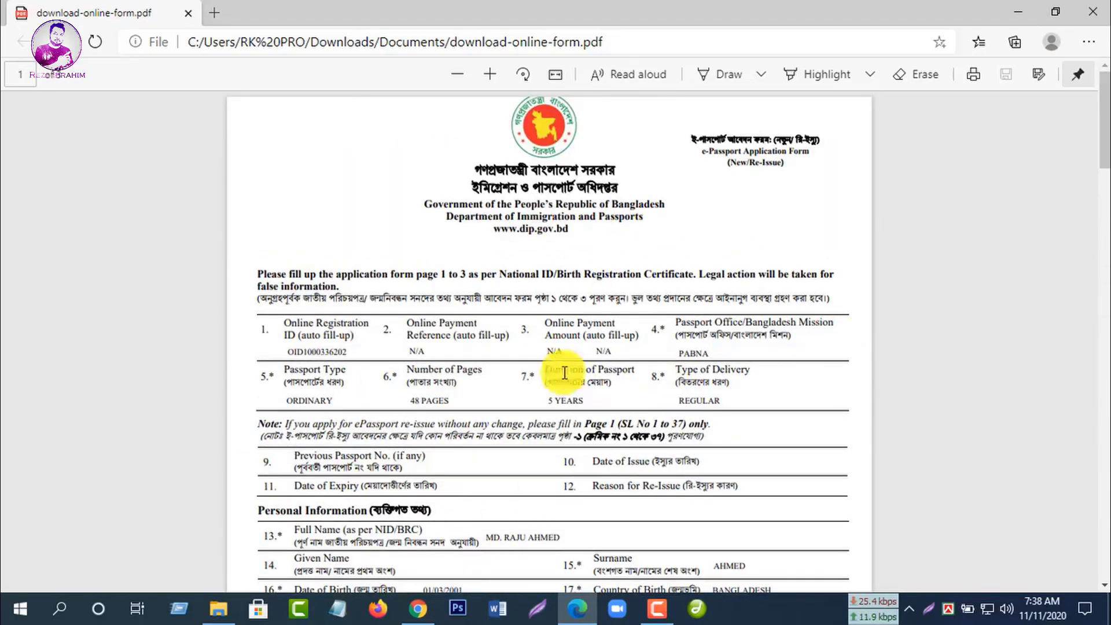
scroll(644, 338, "down", 15)
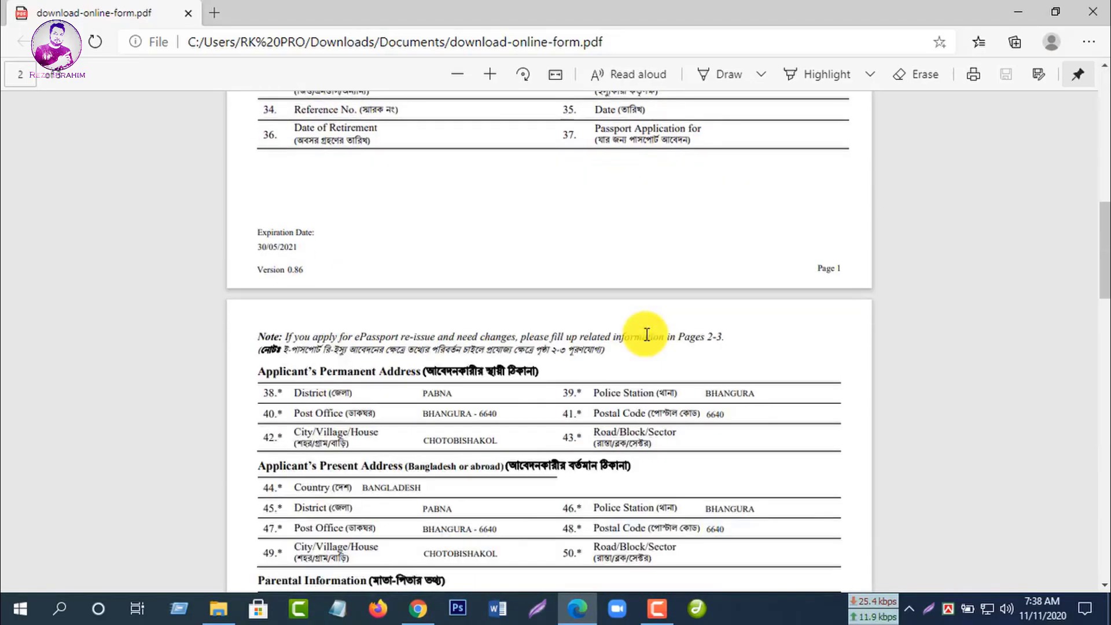
scroll(647, 341, "down", 15)
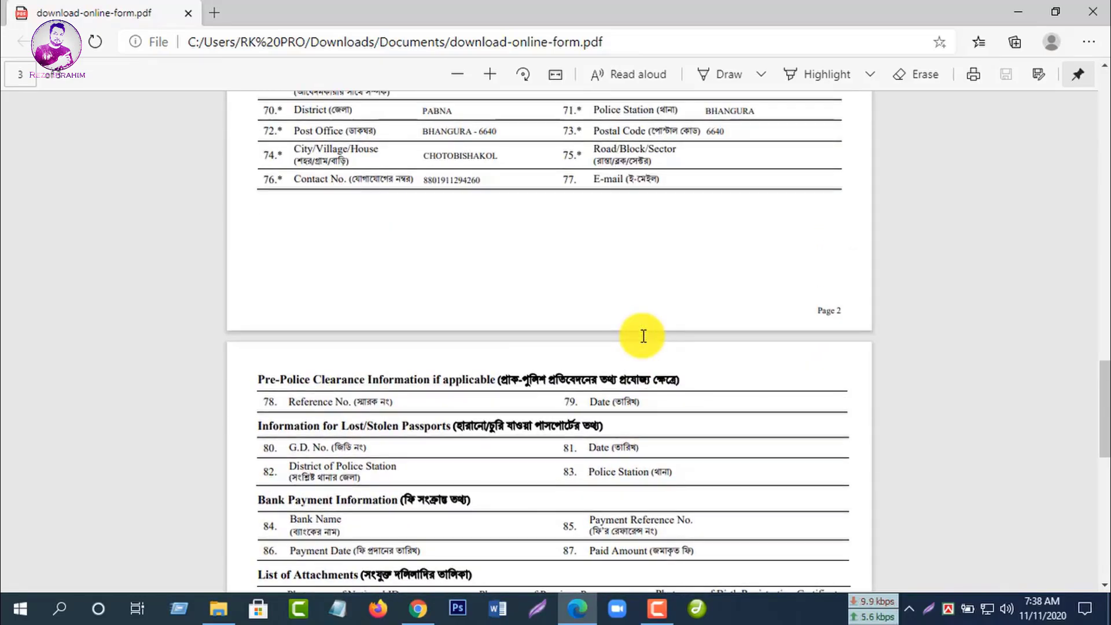
scroll(643, 336, "up", 20)
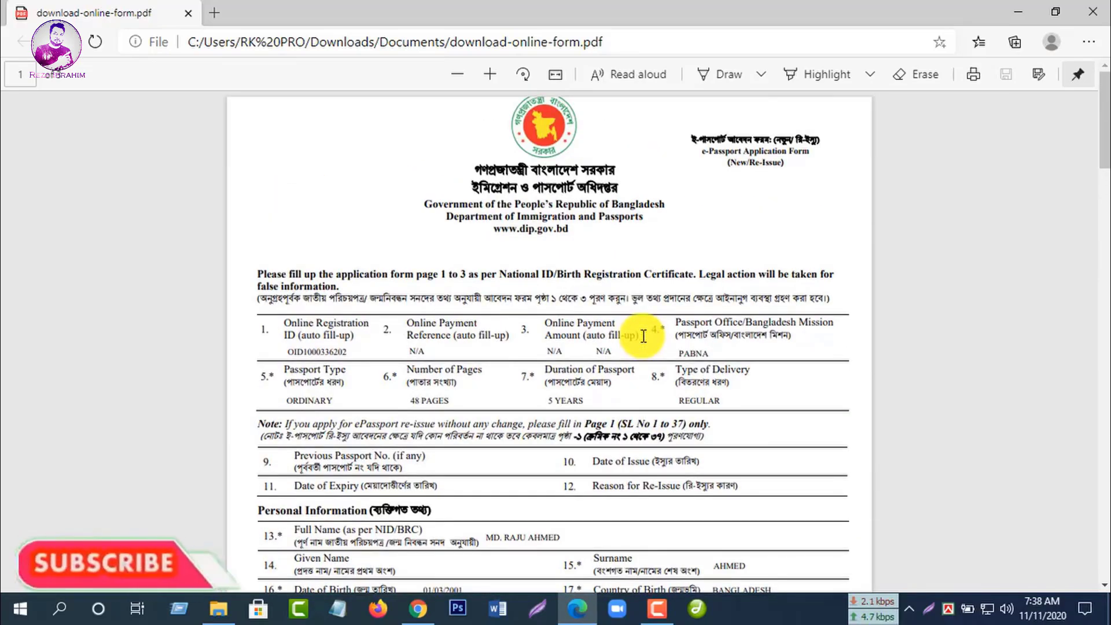
scroll(615, 334, "down", 3)
scroll(615, 335, "down", 15)
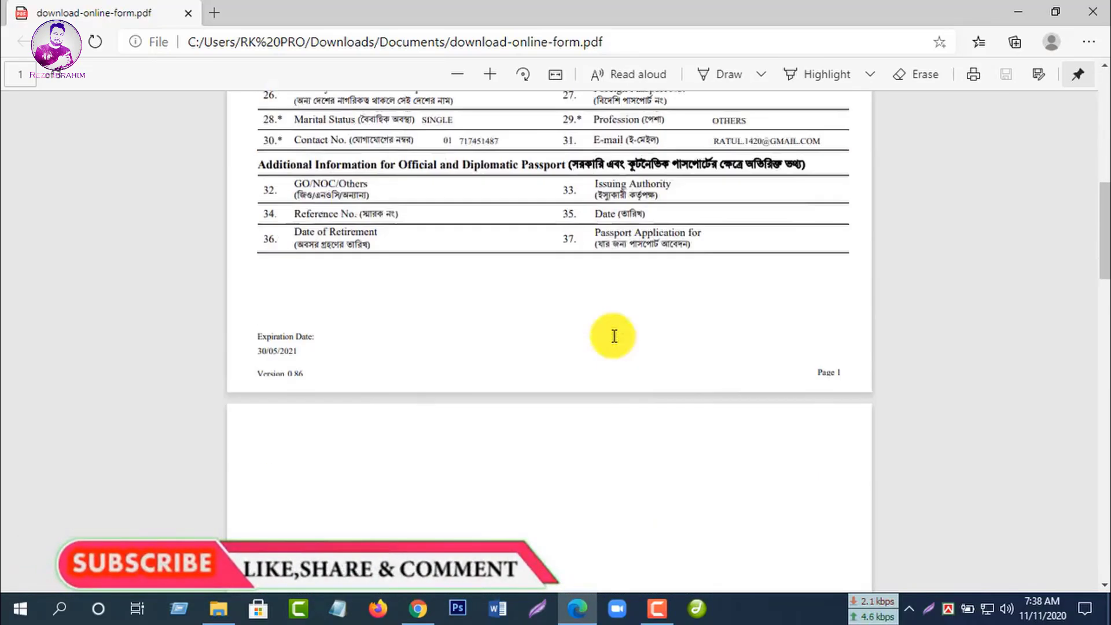